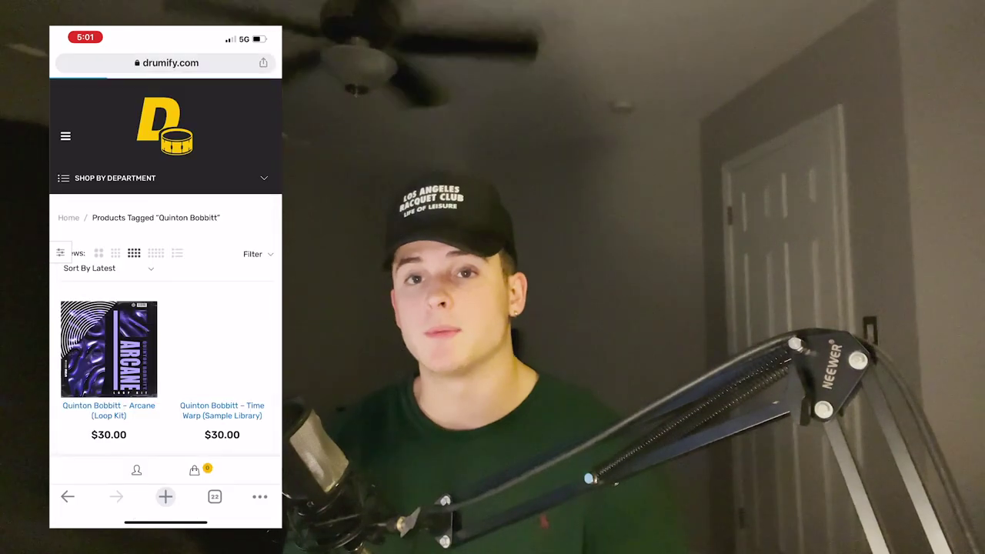
Step: Open the Arcane (Loop Kit) product page from the tagged product list and view its details
{"action": "scroll", "coordinate": [165, 308], "scroll_direction": "down", "scroll_amount": 1}
{"action": "scroll", "coordinate": [166, 308], "scroll_direction": "down", "scroll_amount": 1}
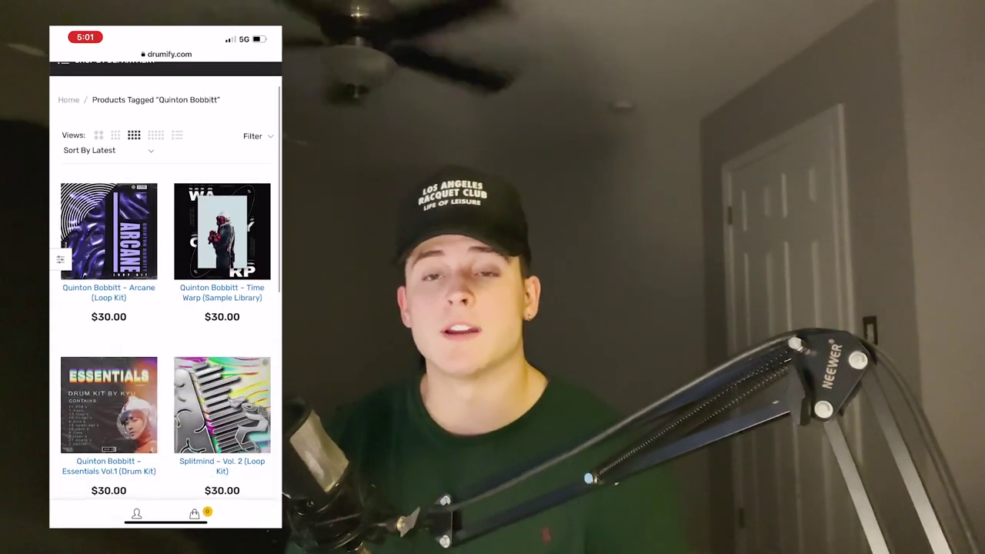
{"action": "left_click", "coordinate": [108, 230]}
{"action": "left_click", "coordinate": [109, 231]}
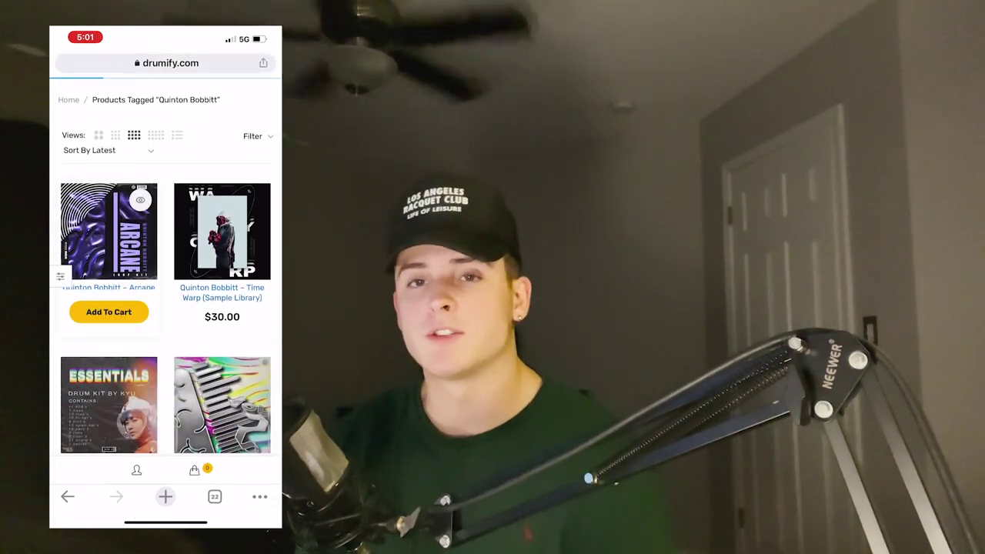
{"action": "scroll", "coordinate": [166, 308], "scroll_direction": "down", "scroll_amount": 2}
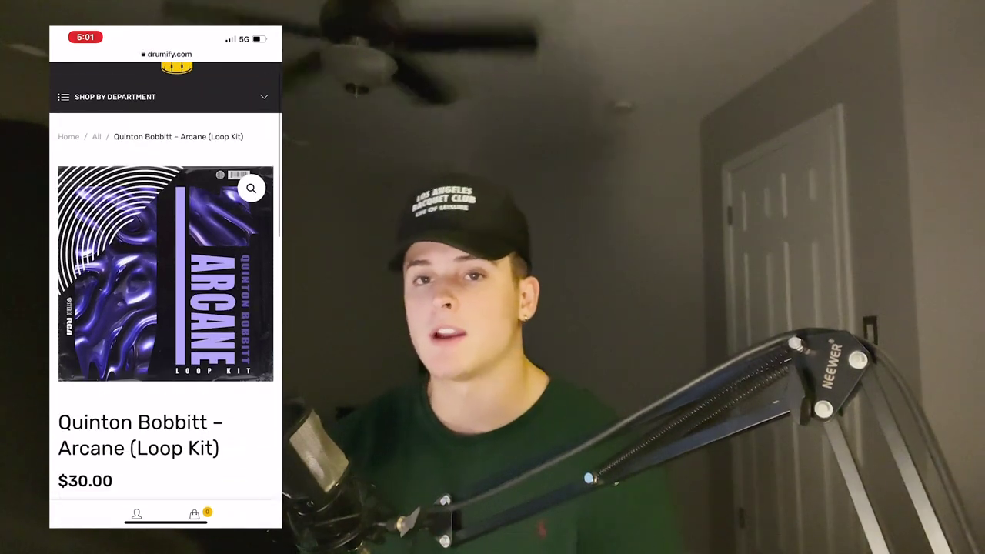
{"action": "scroll", "coordinate": [166, 308], "scroll_direction": "down", "scroll_amount": 1}
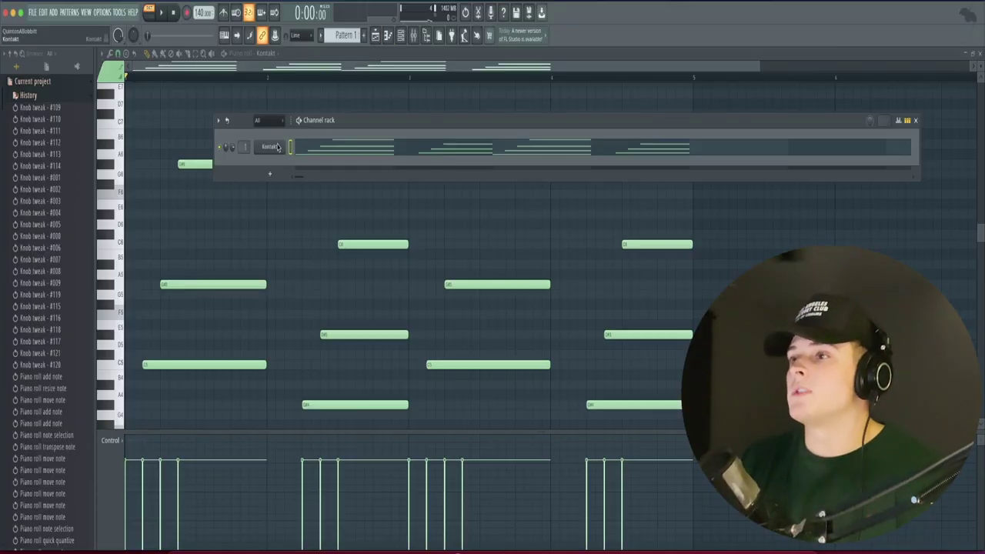
Step: Open the Kontakt channel's instrument window and reposition it over the piano roll
{"action": "left_click", "coordinate": [278, 147]}
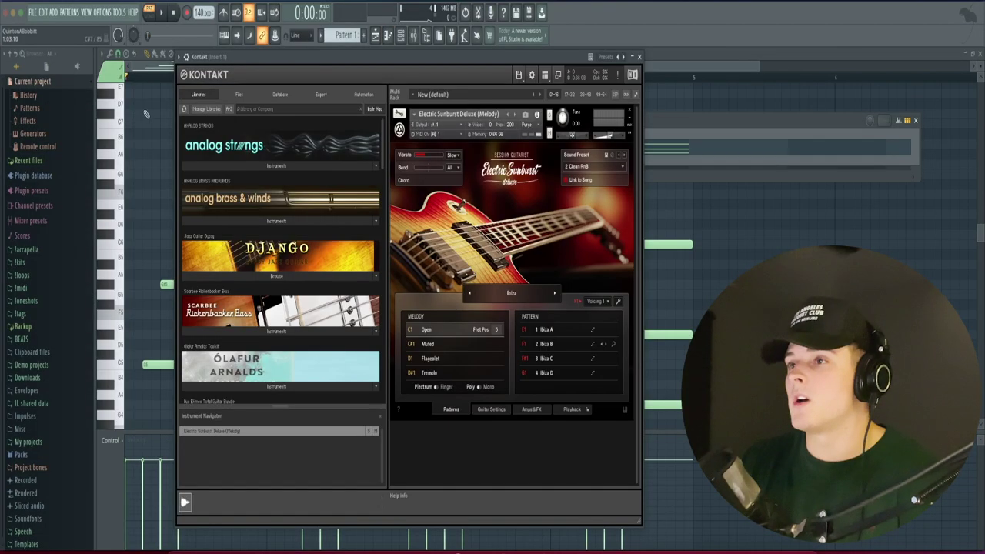
{"action": "left_click_drag", "start_coordinate": [260, 52], "coordinate": [309, 41]}
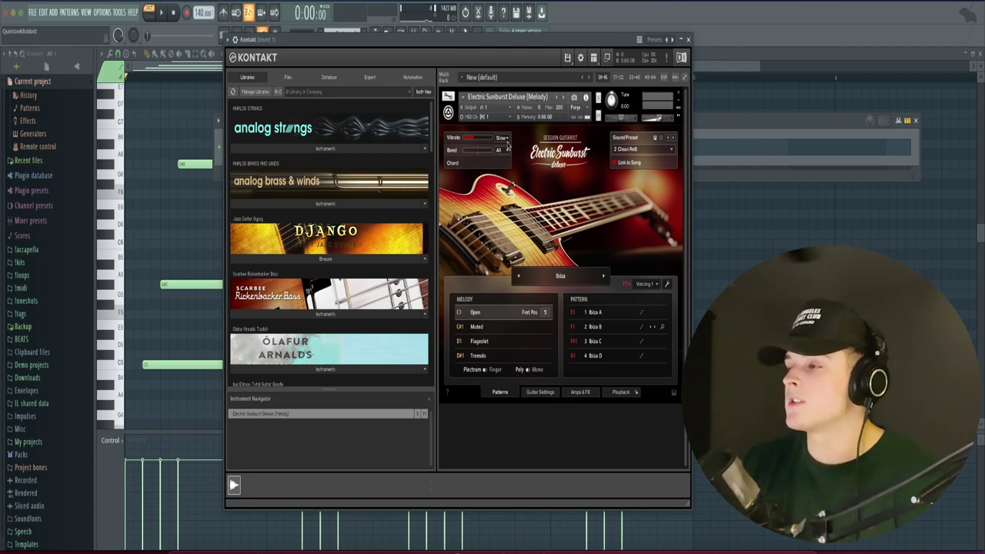
{"action": "left_click_drag", "start_coordinate": [550, 36], "coordinate": [567, 30]}
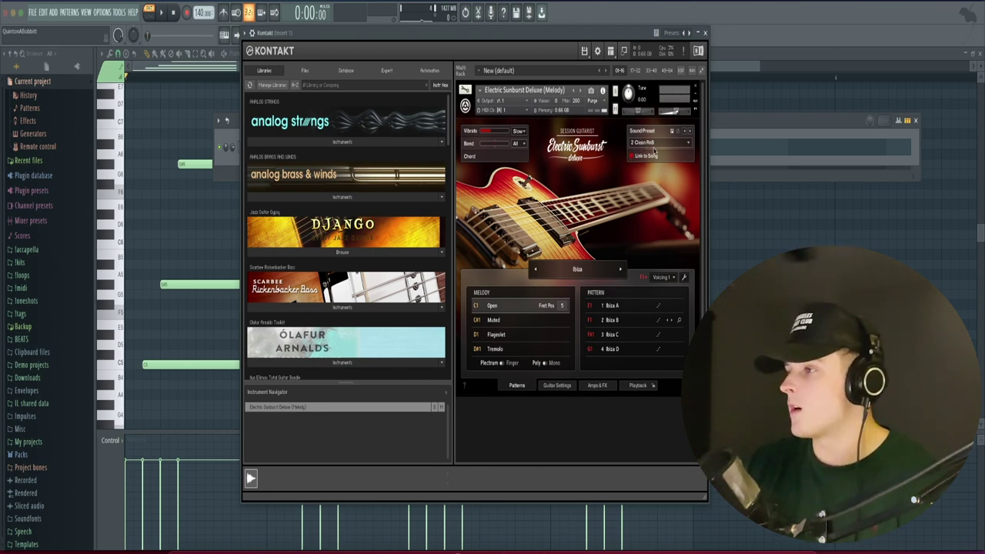
Step: Enable the typing keyboard as a piano and audition the Electric Sunburst Deluxe (Melody) patch with several notes
{"action": "left_click", "coordinate": [225, 35]}
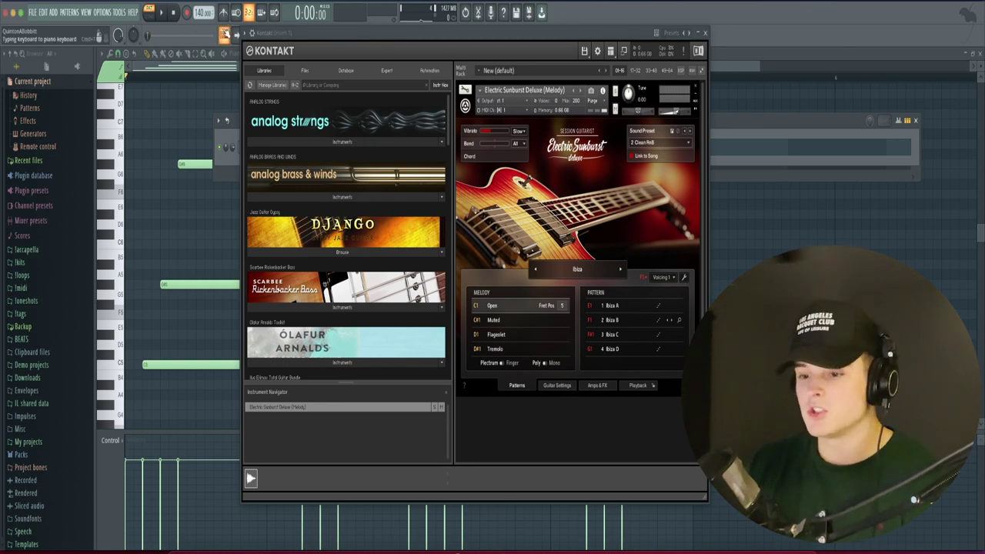
{"action": "key", "text": "q"}
{"action": "key", "text": "e"}
{"action": "key", "text": "t"}
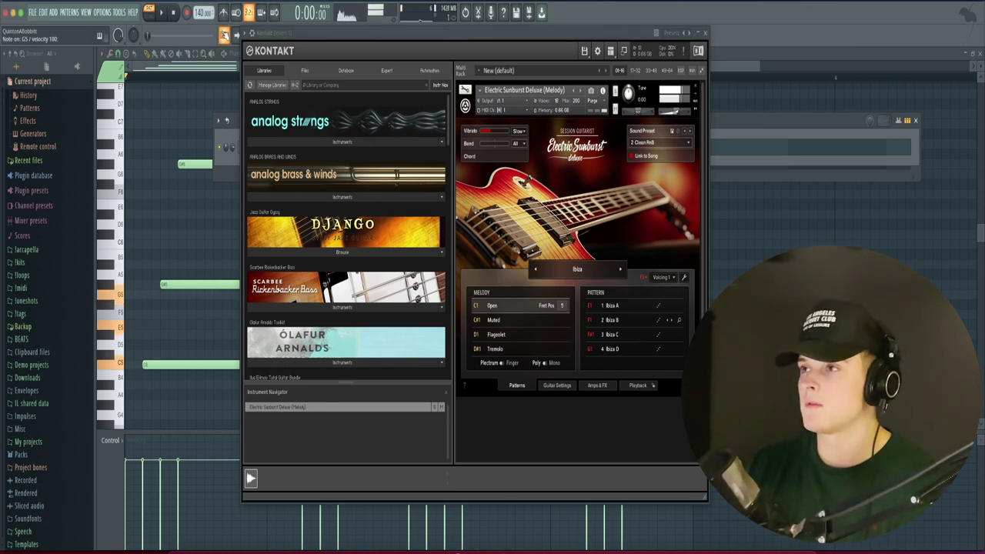
{"action": "key", "text": "y"}
{"action": "key", "text": "u"}
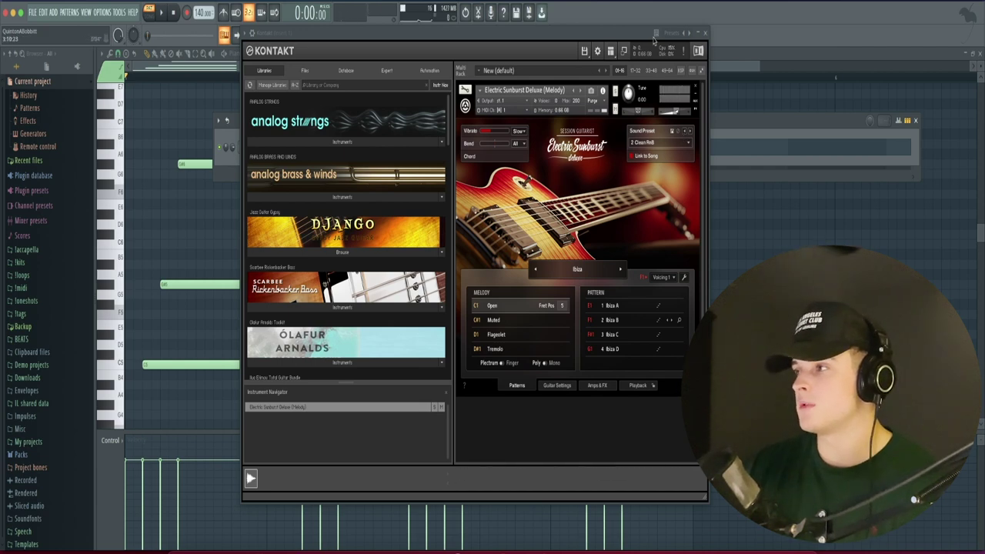
Step: Close the Kontakt window and bring the piano roll of its pattern in front of the channel rack
{"action": "left_click", "coordinate": [706, 34]}
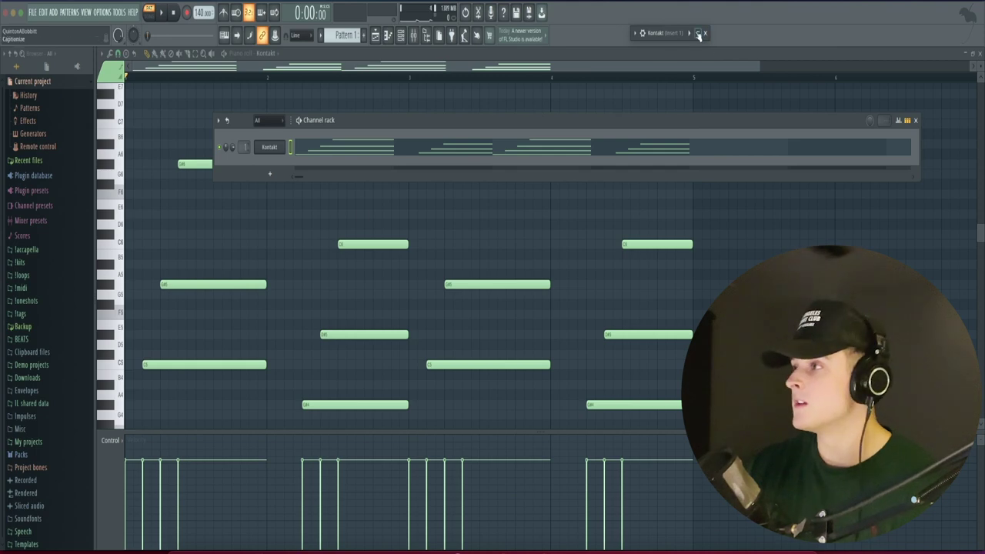
{"action": "left_click", "coordinate": [698, 34]}
{"action": "left_click", "coordinate": [704, 34]}
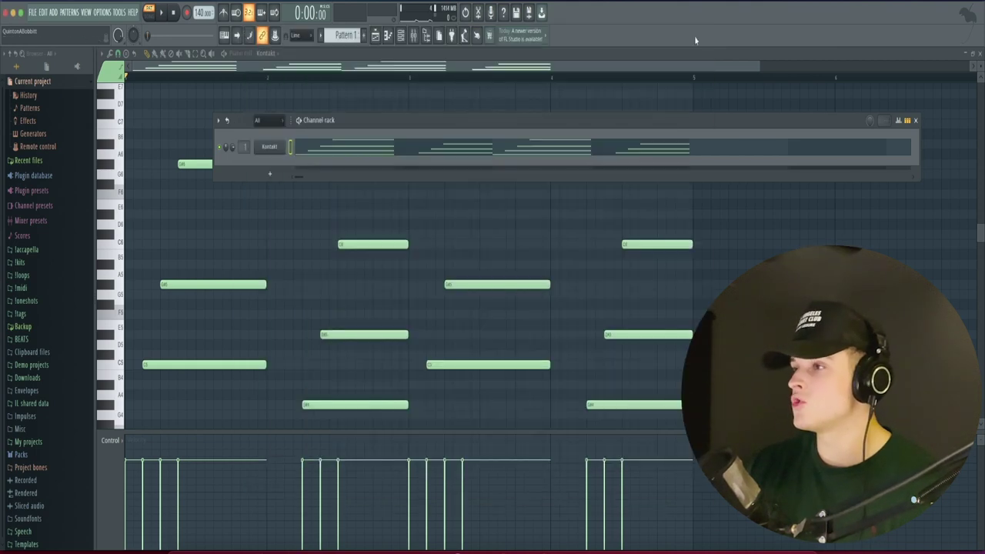
{"action": "key", "text": "F5"}
{"action": "left_click", "coordinate": [318, 150]}
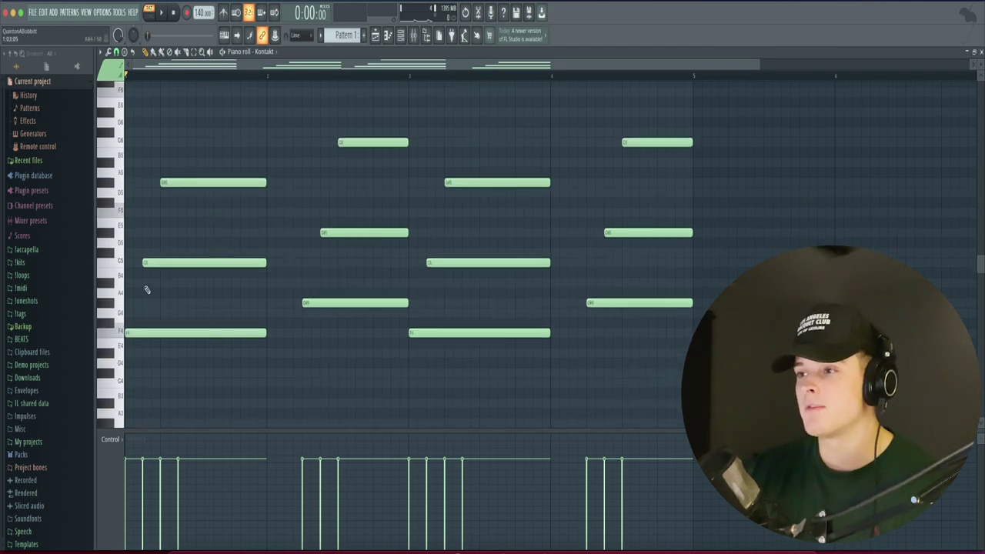
Step: Highlight the F4, C5 and G#5 notes of the first chord in bar 1, clearing the selection at the end
{"action": "scroll", "coordinate": [236, 301], "scroll_direction": "up", "scroll_amount": 3}
{"action": "scroll", "coordinate": [235, 301], "scroll_direction": "down", "scroll_amount": 3}
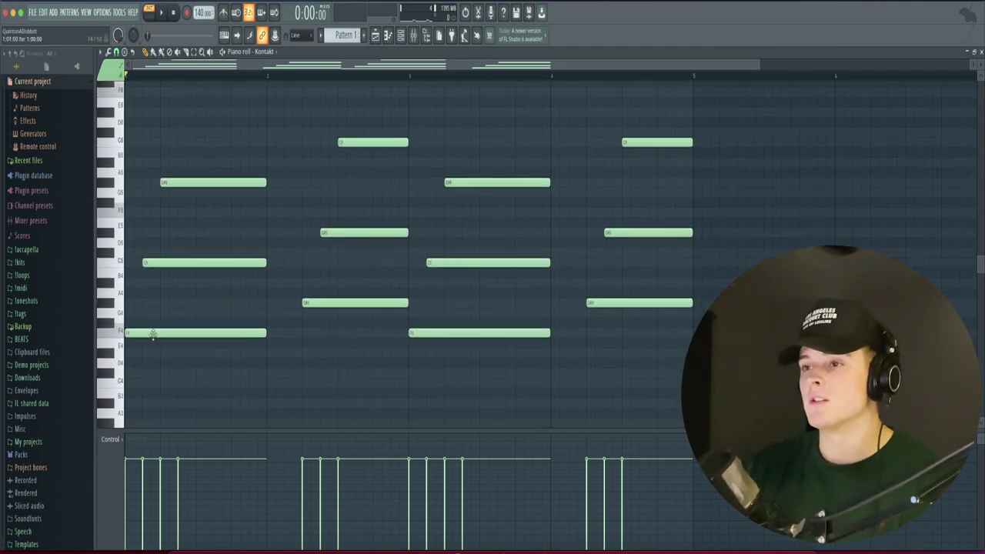
{"action": "left_click_drag", "start_coordinate": [169, 372], "coordinate": [182, 158]}
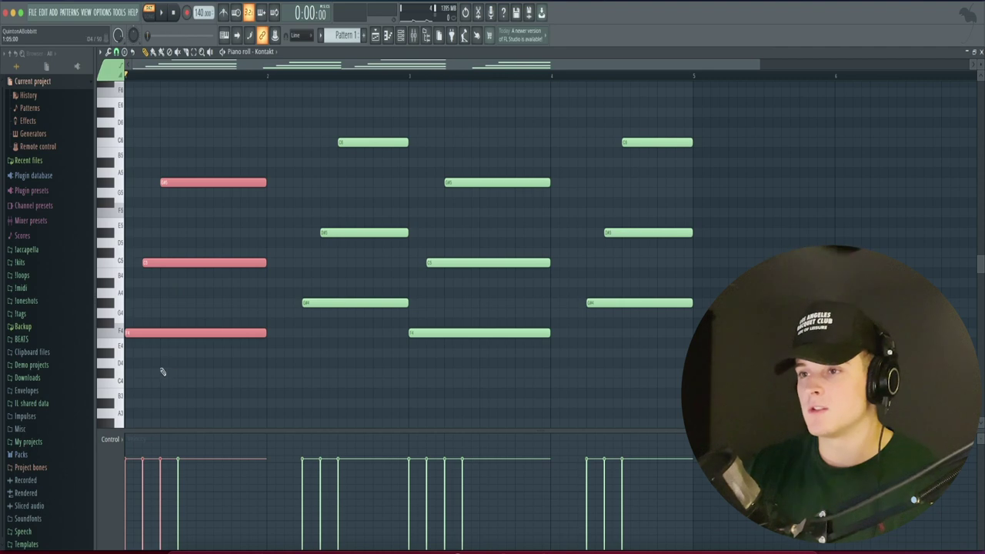
{"action": "left_click_drag", "start_coordinate": [160, 376], "coordinate": [169, 260]}
{"action": "left_click", "coordinate": [309, 386], "text": "ctrl"}
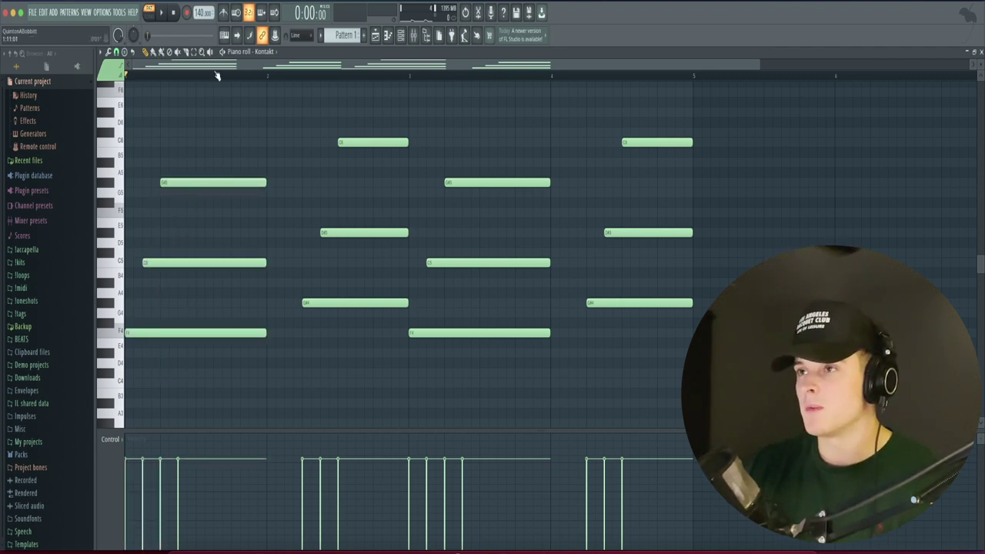
Step: Add an F4 note at the start of the empty bar 5
{"action": "left_click_drag", "start_coordinate": [217, 74], "coordinate": [422, 115]}
{"action": "left_click_drag", "start_coordinate": [454, 324], "coordinate": [429, 330]}
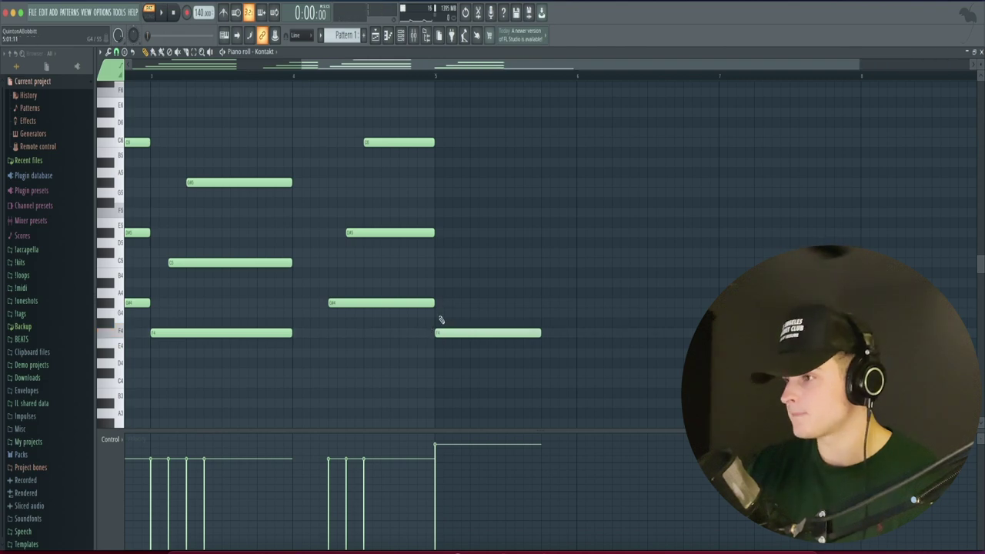
Step: Set the piano roll's scale highlighting to Minor Natural (Aeolian)
{"action": "left_click", "coordinate": [101, 51]}
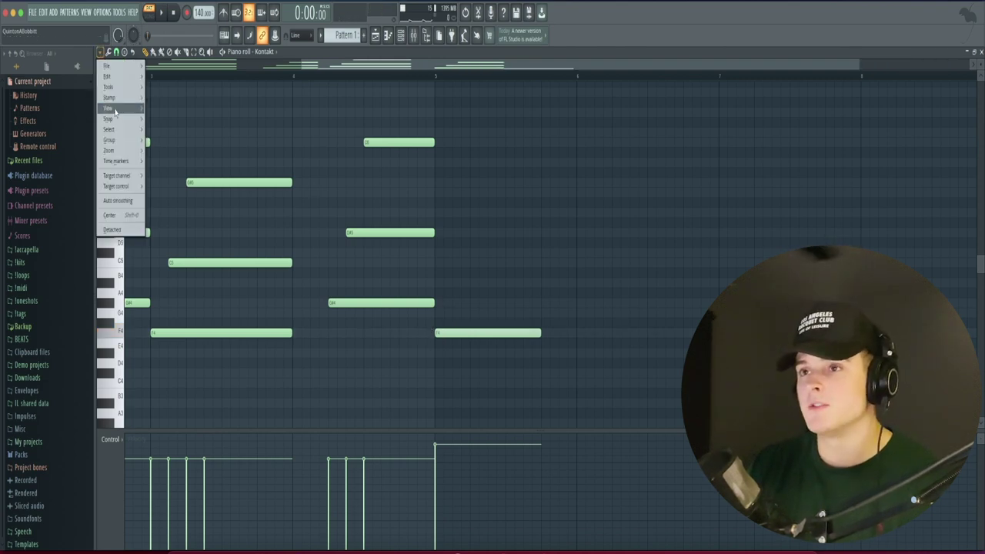
{"action": "mouse_move", "coordinate": [122, 120]}
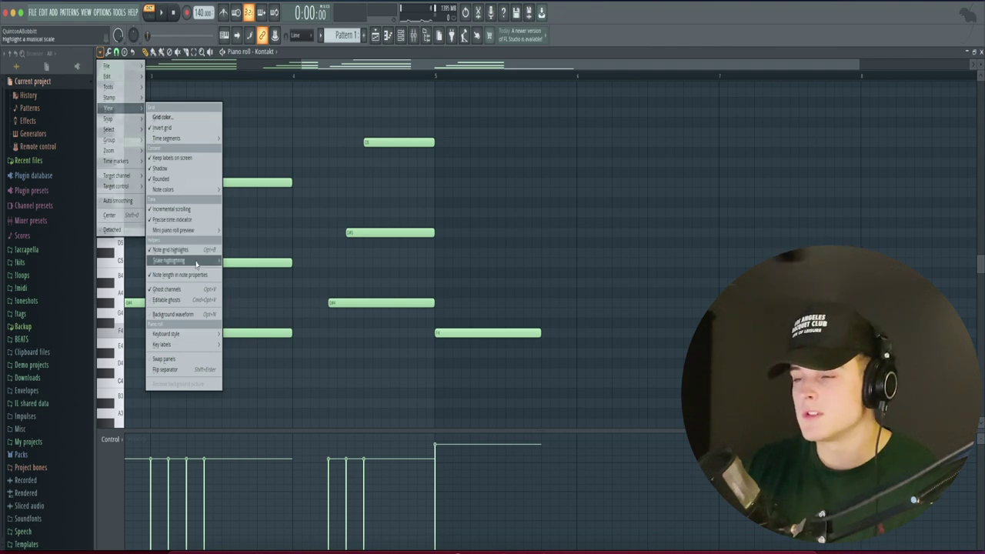
{"action": "mouse_move", "coordinate": [196, 264]}
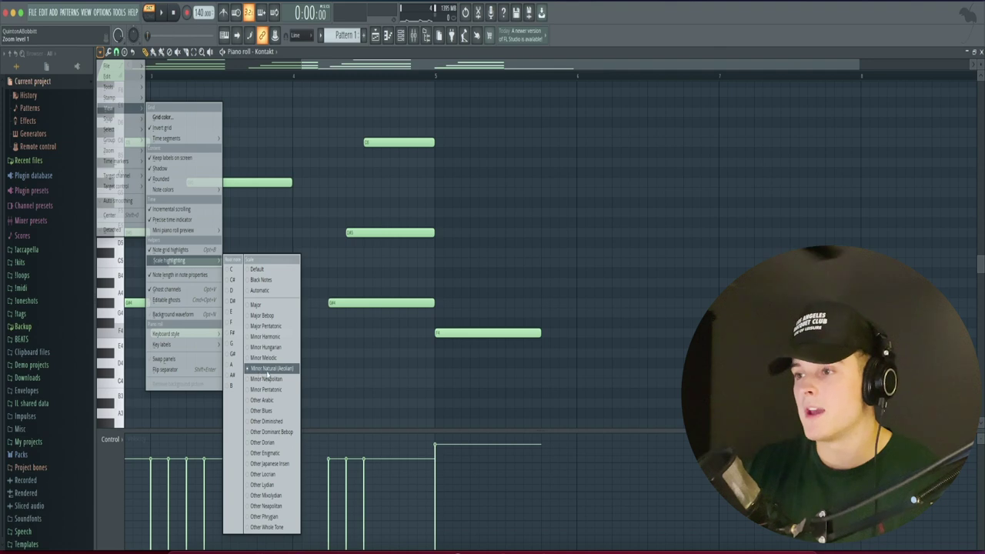
{"action": "left_click", "coordinate": [268, 369]}
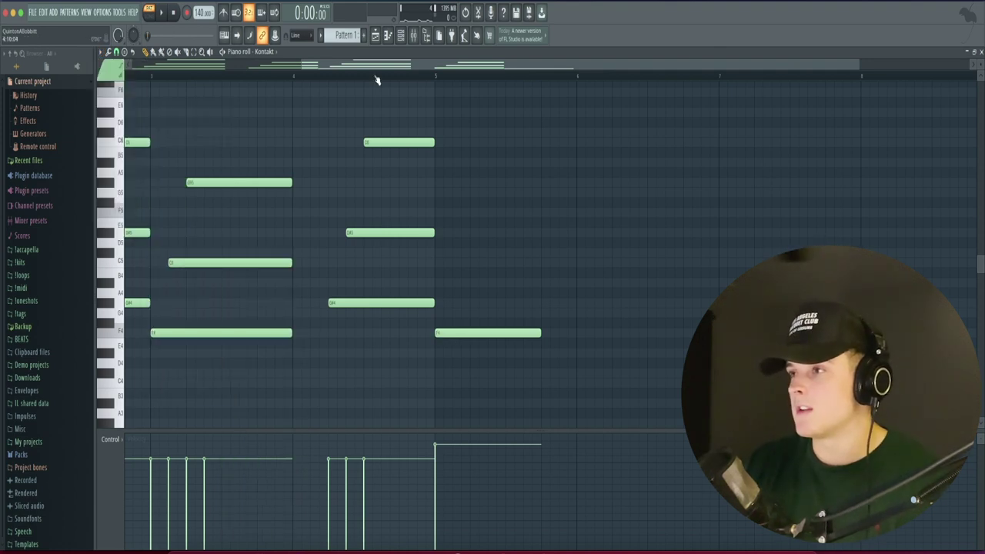
Step: Add G#4 and C5 notes above the F4 at the start of bar 5 to form a basic triad
{"action": "left_click_drag", "start_coordinate": [391, 67], "coordinate": [421, 67]}
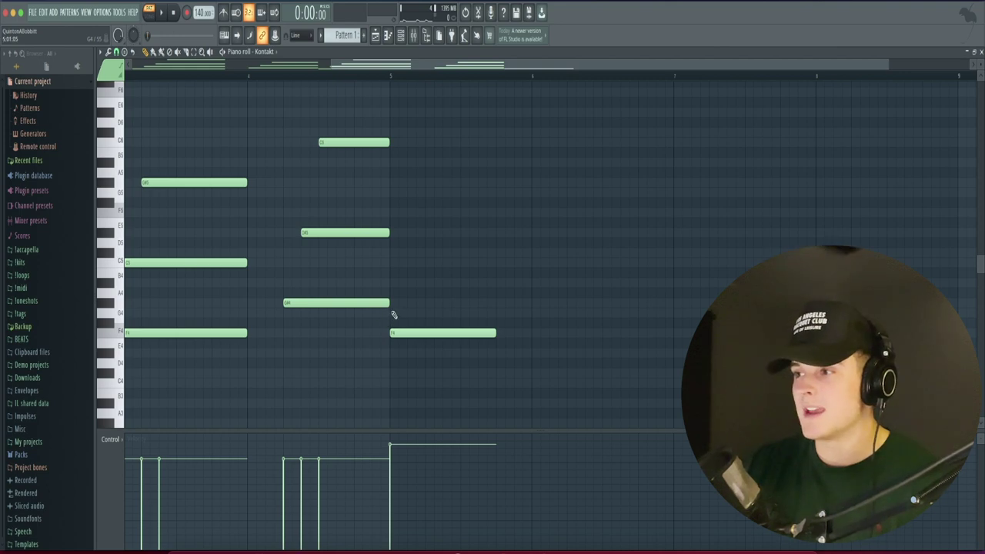
{"action": "left_click", "coordinate": [395, 303]}
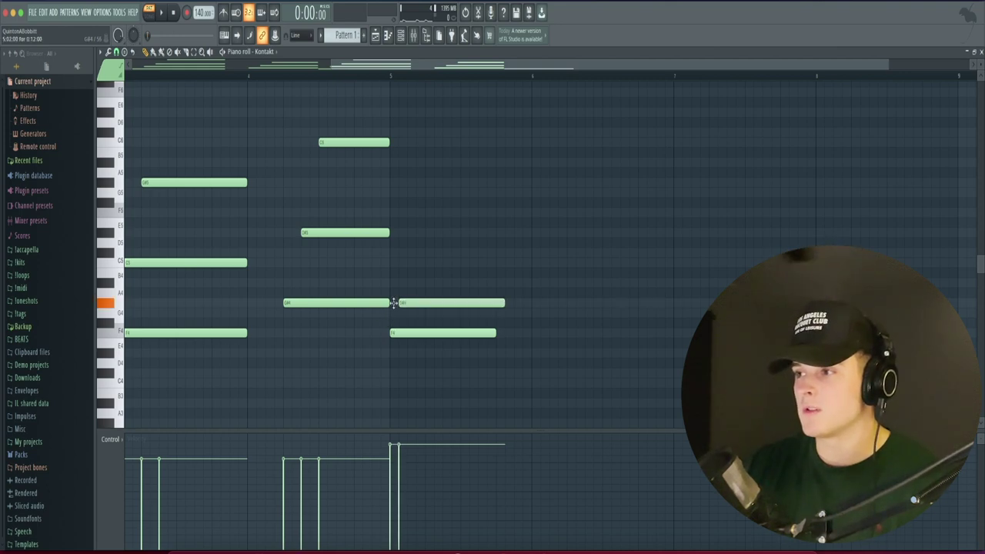
{"action": "left_click", "coordinate": [393, 263]}
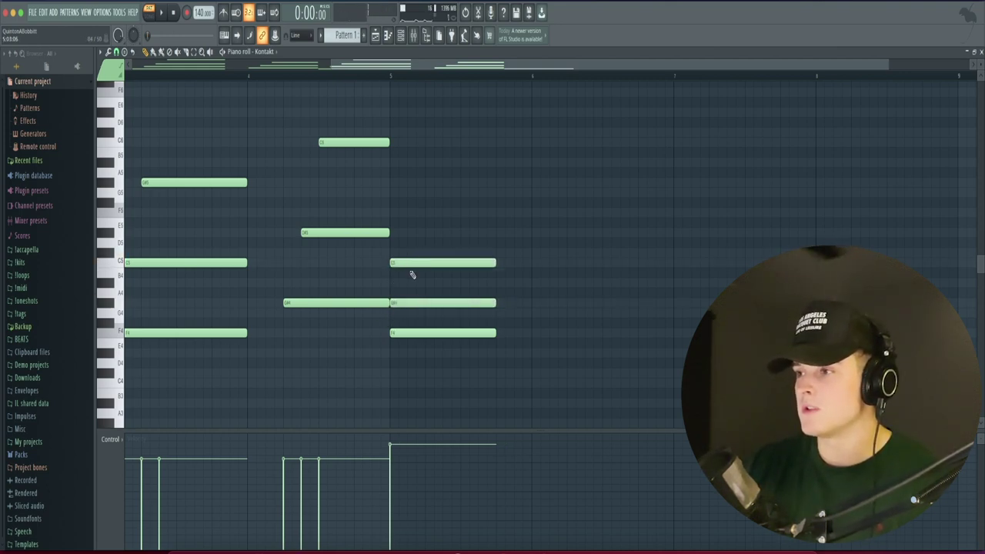
{"action": "left_click_drag", "start_coordinate": [408, 219], "coordinate": [433, 358]}
{"action": "right_click", "coordinate": [545, 356]}
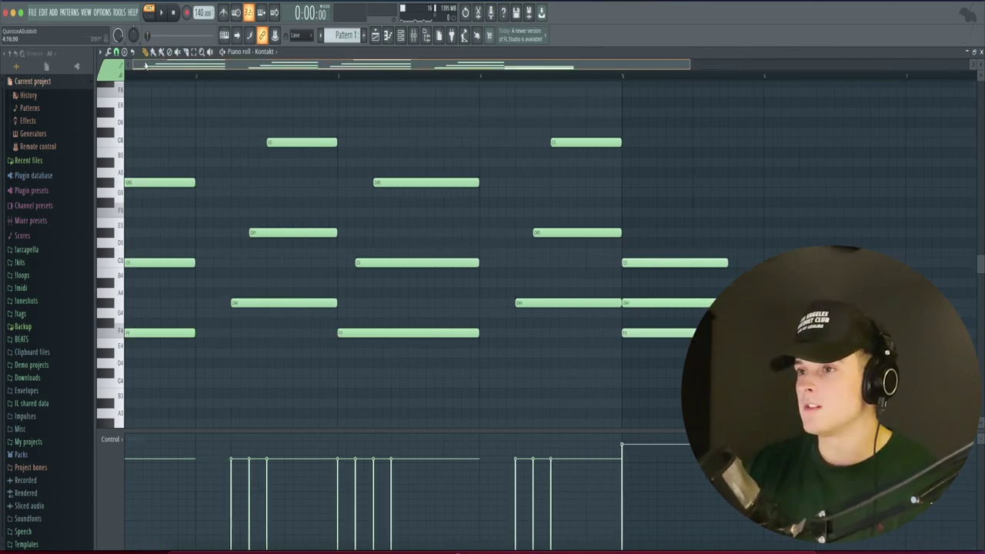
Step: Compare with the first chord and transpose the G#4 note in bar 5 up one octave to G#5
{"action": "scroll", "coordinate": [385, 254], "scroll_direction": "left", "scroll_amount": 3}
{"action": "left_click_drag", "start_coordinate": [226, 409], "coordinate": [131, 138]}
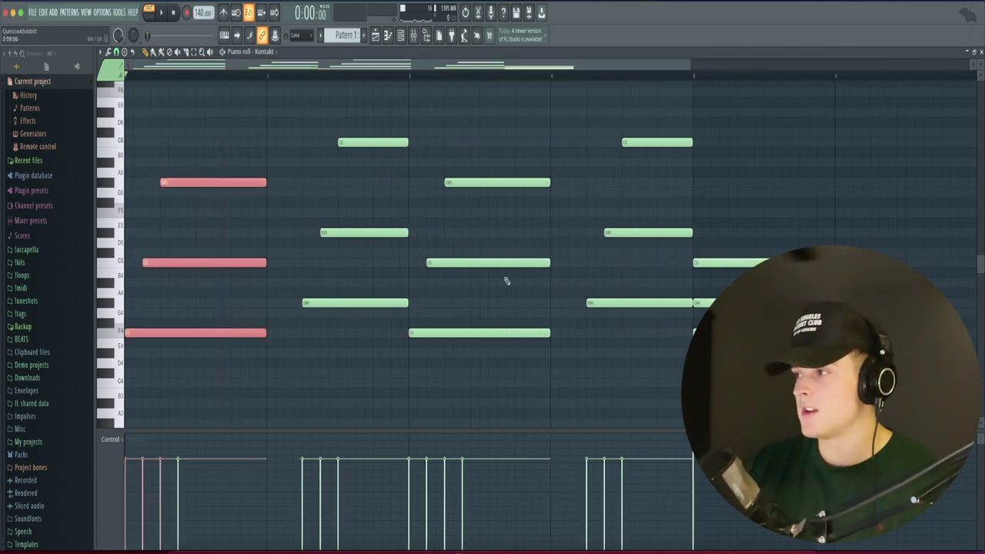
{"action": "left_click", "coordinate": [705, 302]}
{"action": "key", "text": "ctrl+Up"}
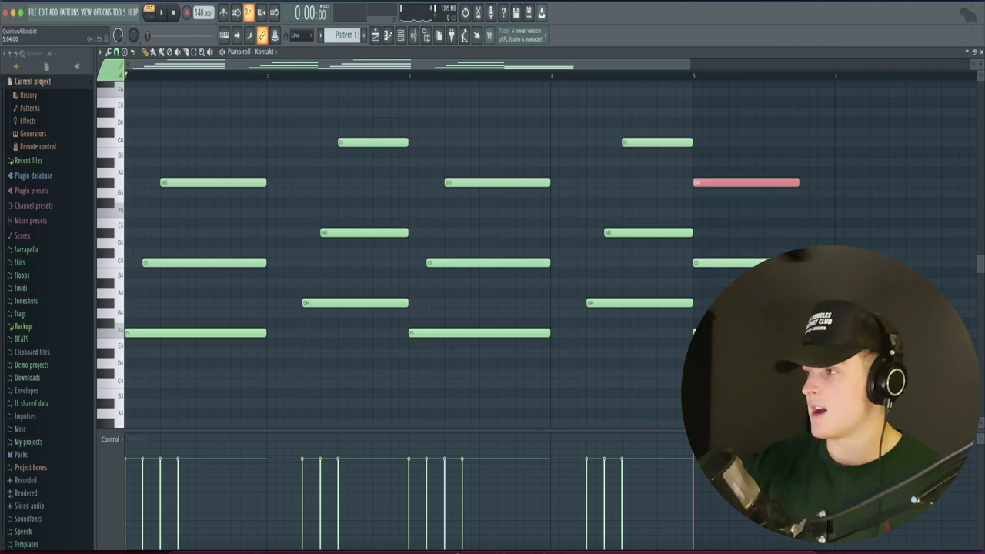
{"action": "left_click_drag", "start_coordinate": [734, 346], "coordinate": [747, 144]}
Step: Examine how the first chord's notes spread across the octaves, highlighting its top G#6 note
{"action": "left_click_drag", "start_coordinate": [183, 395], "coordinate": [214, 96]}
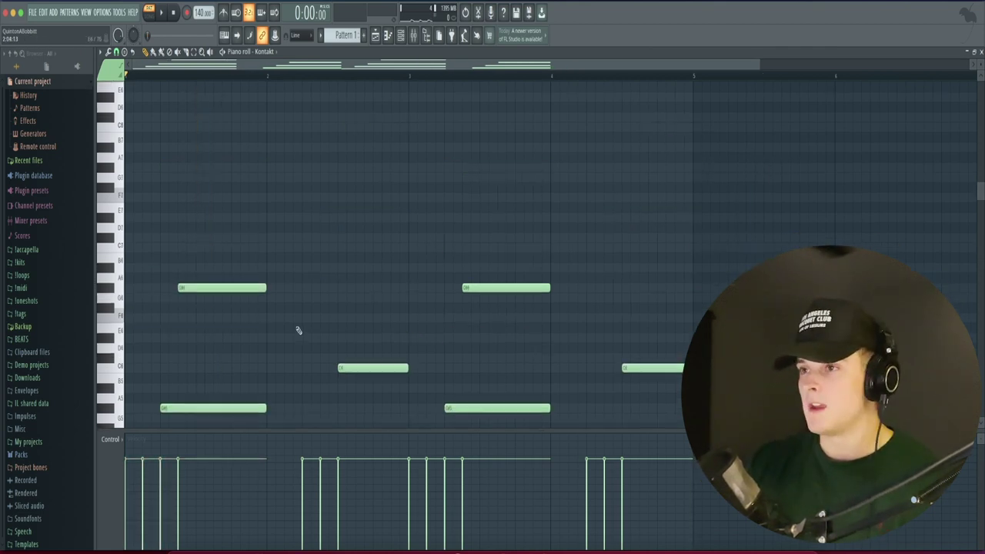
{"action": "scroll", "coordinate": [184, 284], "scroll_direction": "down", "scroll_amount": 3}
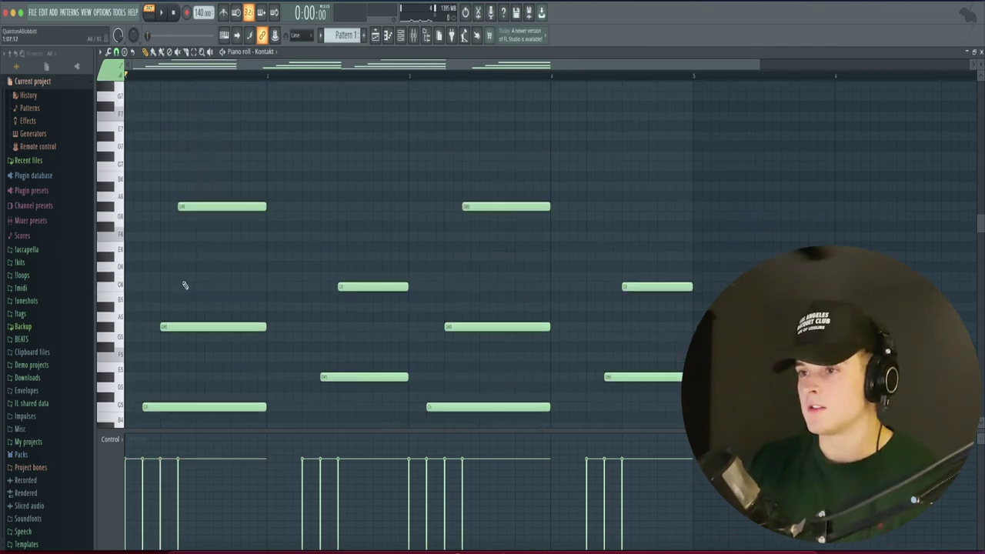
{"action": "left_click_drag", "start_coordinate": [170, 156], "coordinate": [204, 218]}
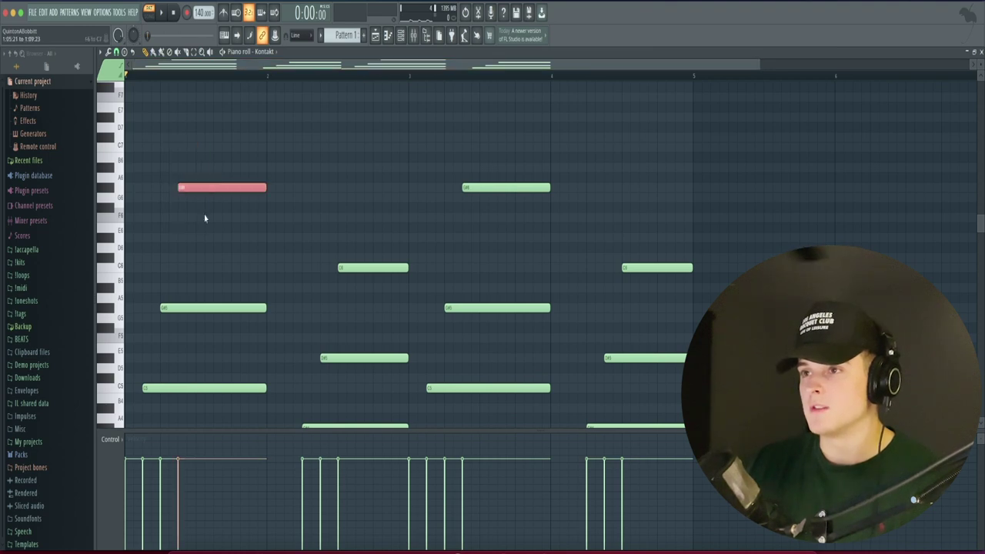
{"action": "scroll", "coordinate": [213, 241], "scroll_direction": "down", "scroll_amount": 5}
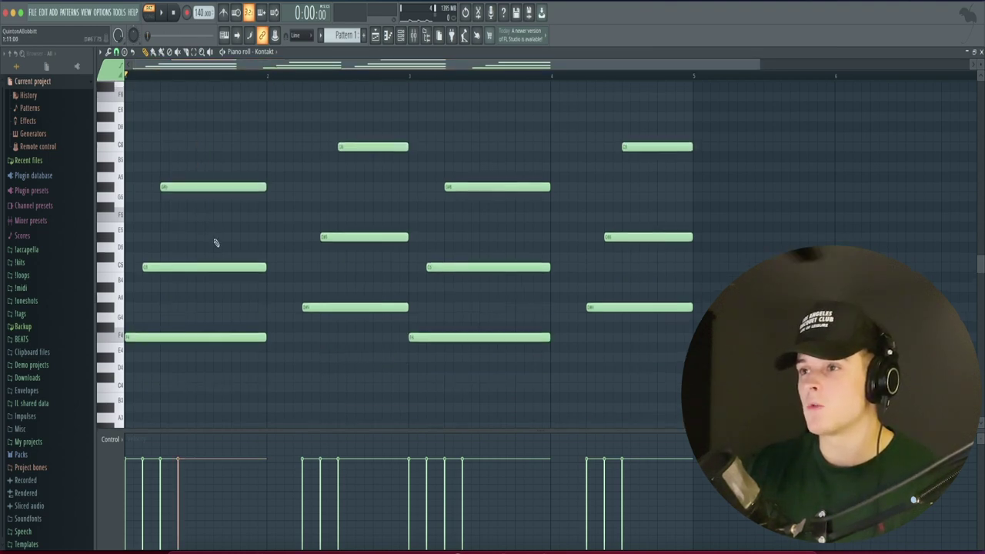
{"action": "scroll", "coordinate": [216, 243], "scroll_direction": "up", "scroll_amount": 4}
{"action": "key", "text": "space"}
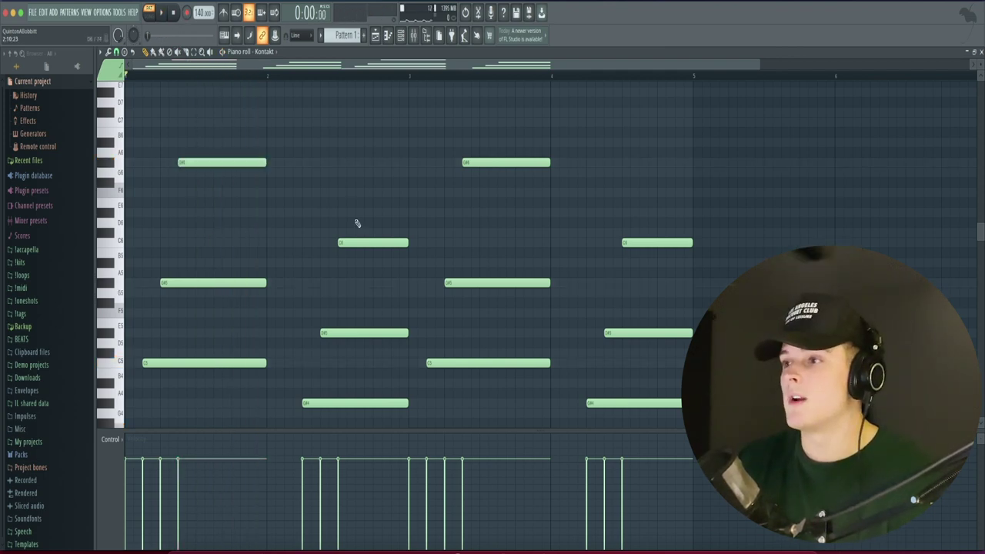
{"action": "scroll", "coordinate": [286, 258], "scroll_direction": "down", "scroll_amount": 4}
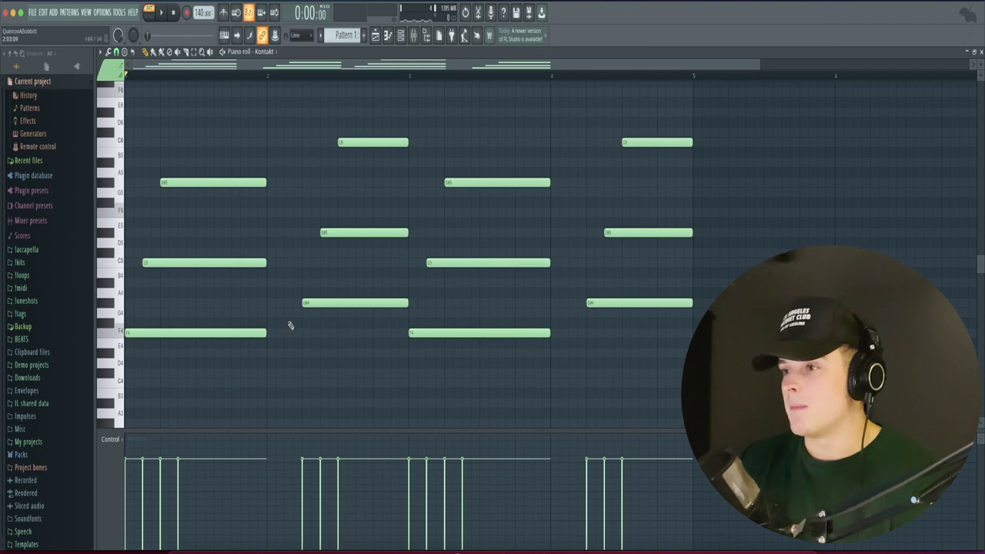
Step: Highlight the lowest note of the second chord and place a matching G#4 note at the start of bar 5
{"action": "left_click", "coordinate": [305, 302]}
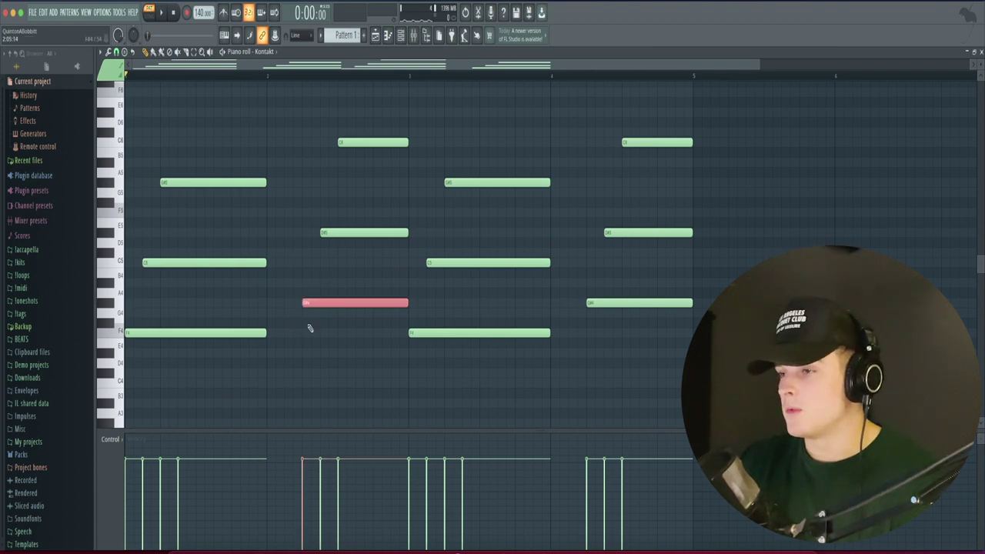
{"action": "key", "text": "ctrl+d"}
{"action": "left_click_drag", "start_coordinate": [707, 283], "coordinate": [689, 314]}
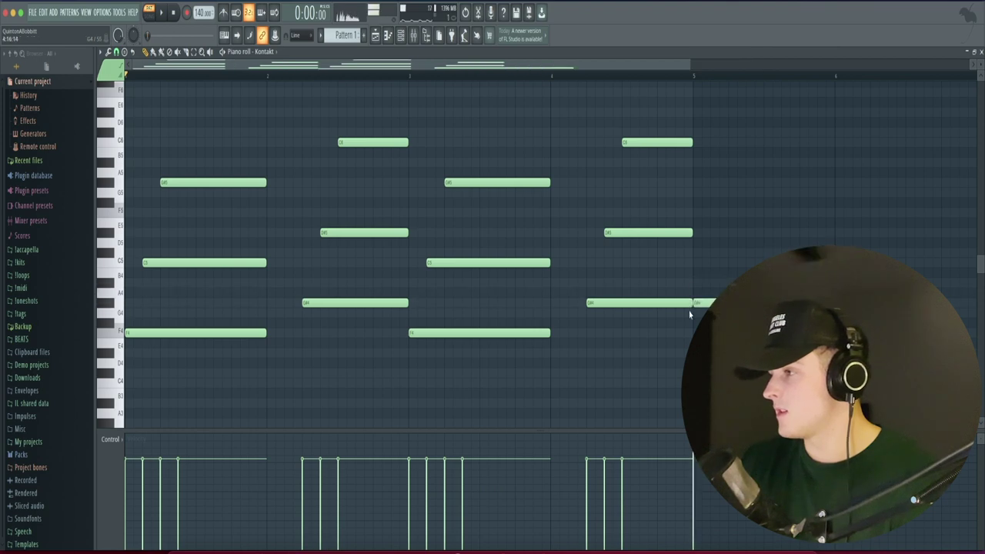
Step: Add C5 and D#5 notes above the G#4 at the start of bar 5 and transpose the C5 up one octave
{"action": "left_click", "coordinate": [697, 262]}
{"action": "left_click", "coordinate": [699, 233]}
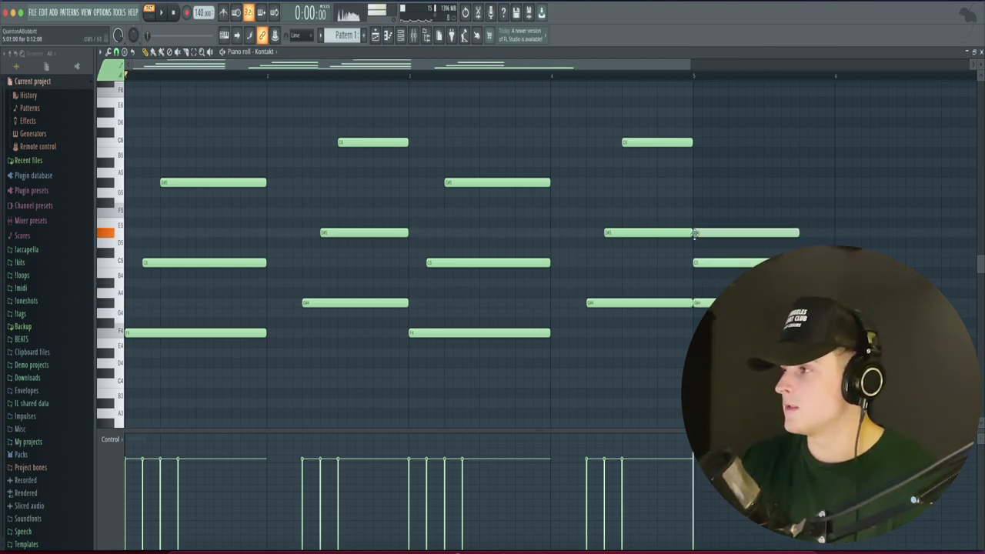
{"action": "left_click", "coordinate": [696, 262]}
{"action": "key", "text": "ctrl+Up"}
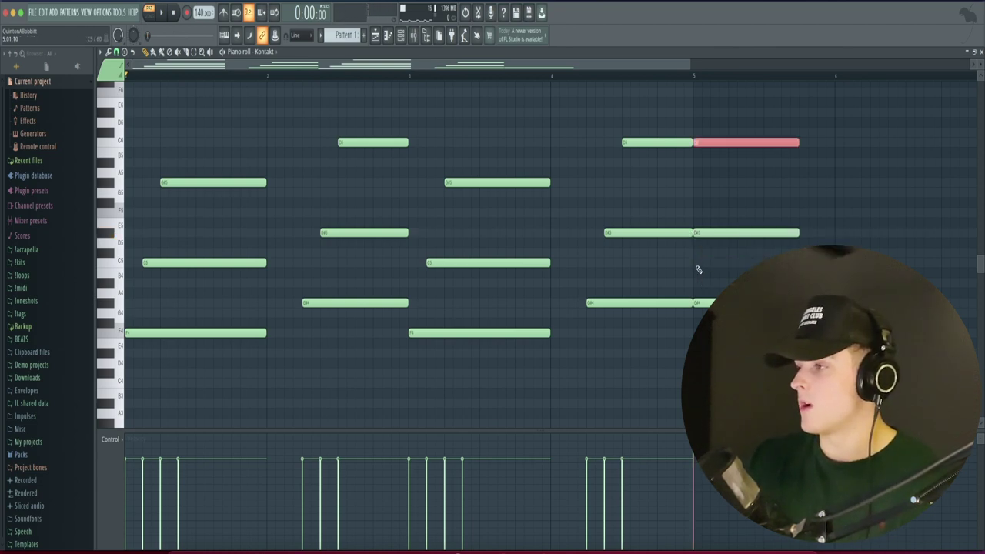
Step: Delete the three example notes at the start of bar 5
{"action": "right_click", "coordinate": [699, 302]}
{"action": "right_click", "coordinate": [699, 233]}
{"action": "right_click", "coordinate": [699, 141]}
Step: Examine how the chords spread across the octaves, highlighting the first chord's notes, and play the guitar melody back
{"action": "scroll", "coordinate": [710, 245], "scroll_direction": "up", "scroll_amount": 3}
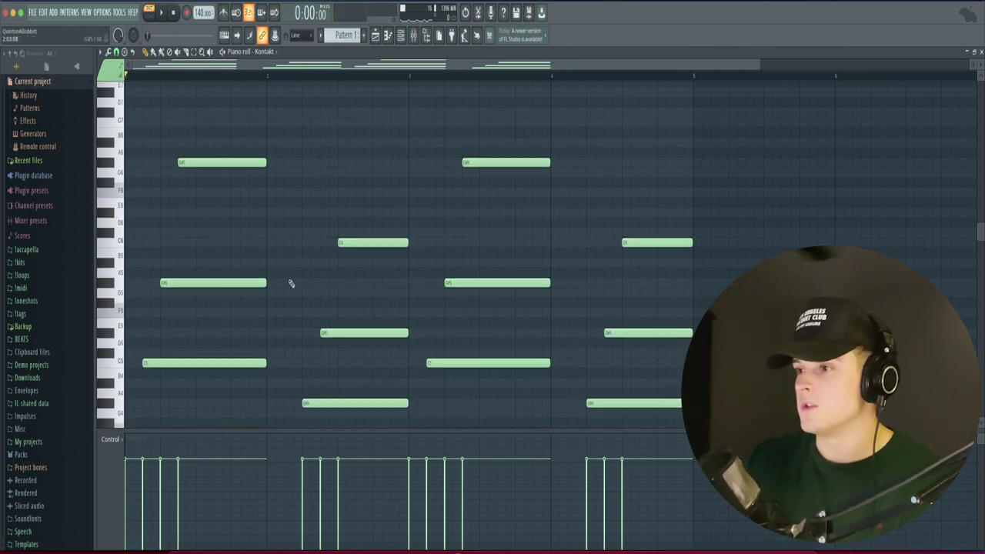
{"action": "scroll", "coordinate": [306, 310], "scroll_direction": "down", "scroll_amount": 4}
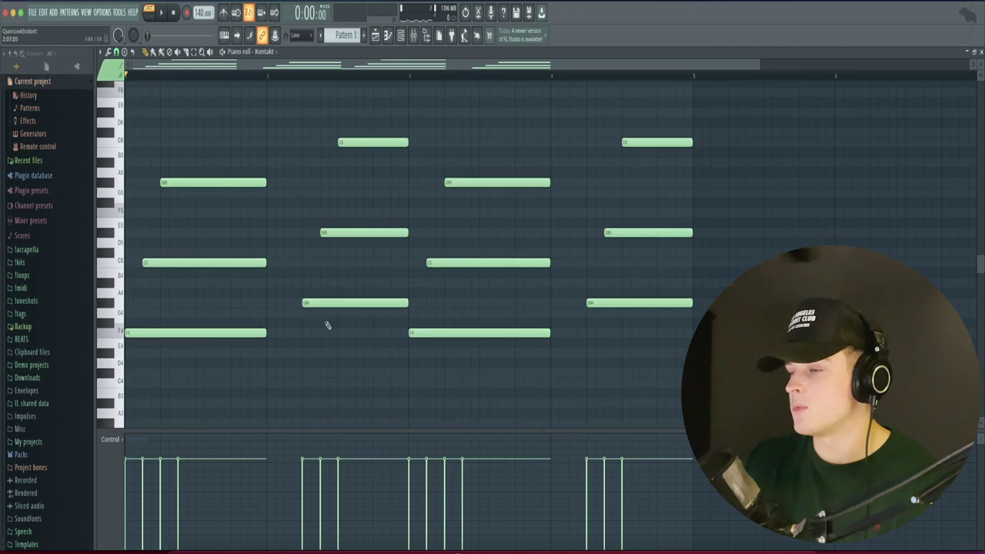
{"action": "scroll", "coordinate": [369, 341], "scroll_direction": "up", "scroll_amount": 10}
{"action": "scroll", "coordinate": [370, 341], "scroll_direction": "down", "scroll_amount": 10}
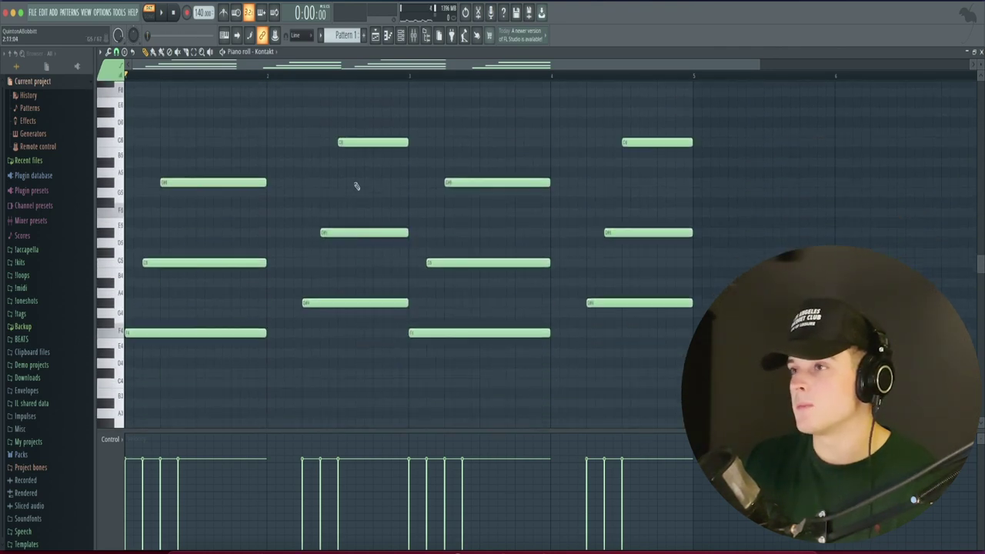
{"action": "left_click_drag", "start_coordinate": [204, 376], "coordinate": [337, 64]}
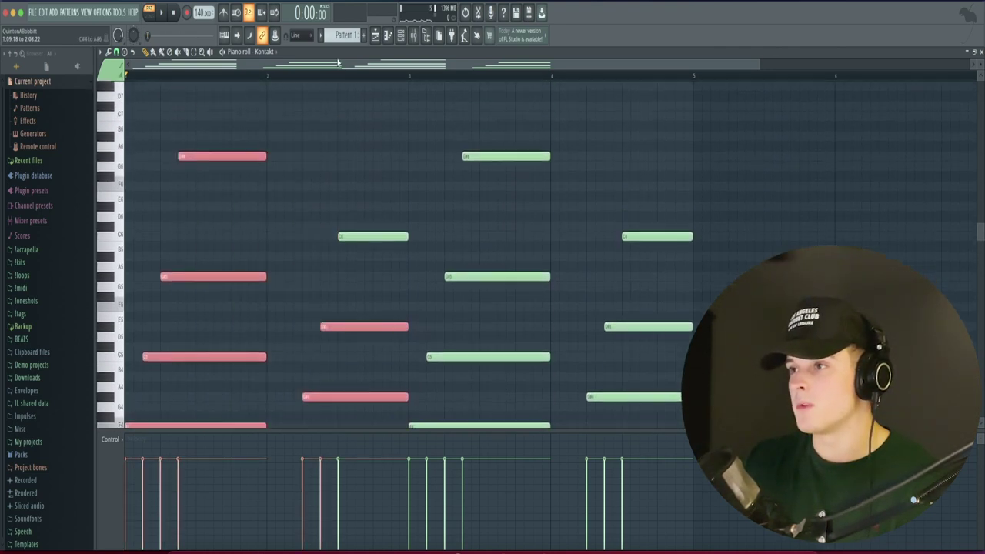
{"action": "left_click", "coordinate": [359, 159], "text": "ctrl"}
{"action": "scroll", "coordinate": [355, 190], "scroll_direction": "down", "scroll_amount": 4}
{"action": "scroll", "coordinate": [357, 189], "scroll_direction": "down", "scroll_amount": 1}
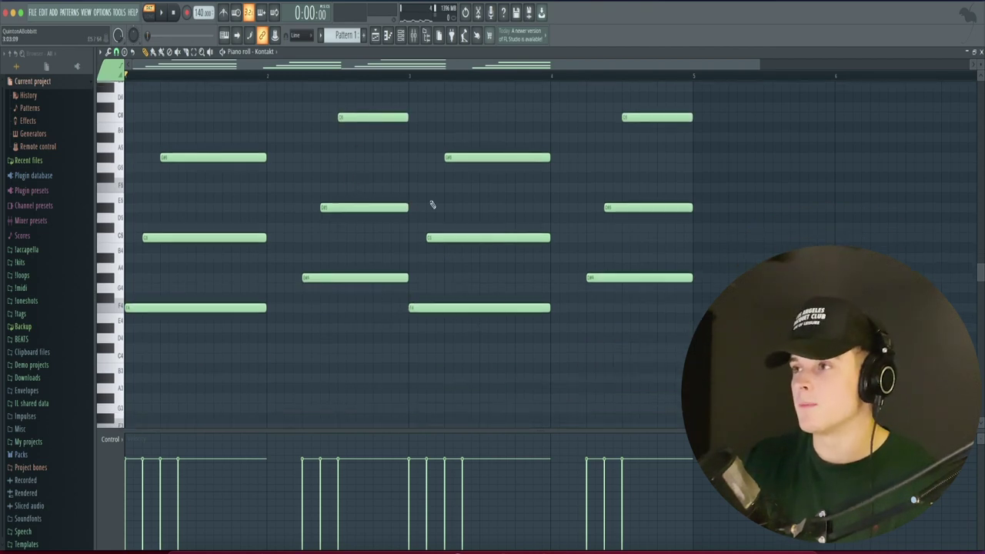
{"action": "key", "text": "space"}
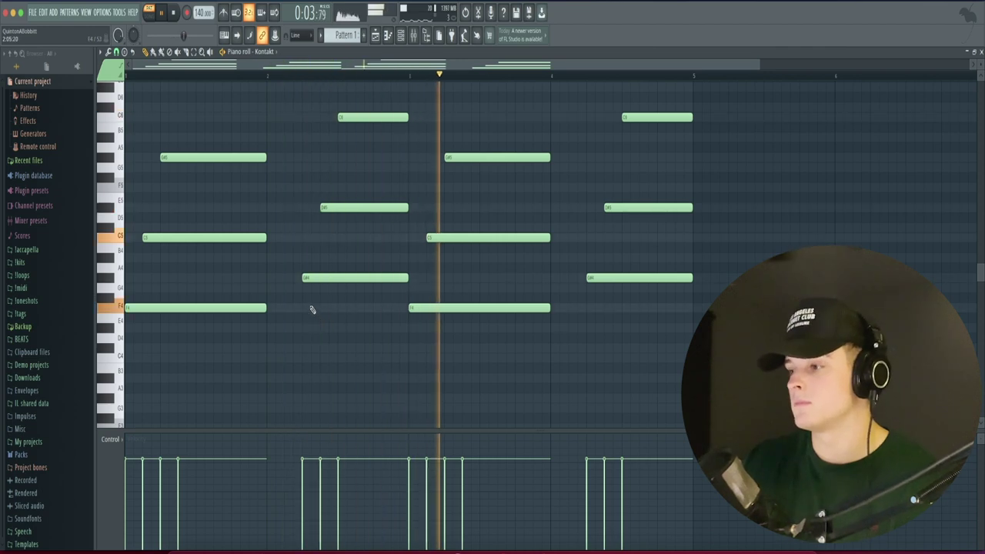
{"action": "key", "text": "space"}
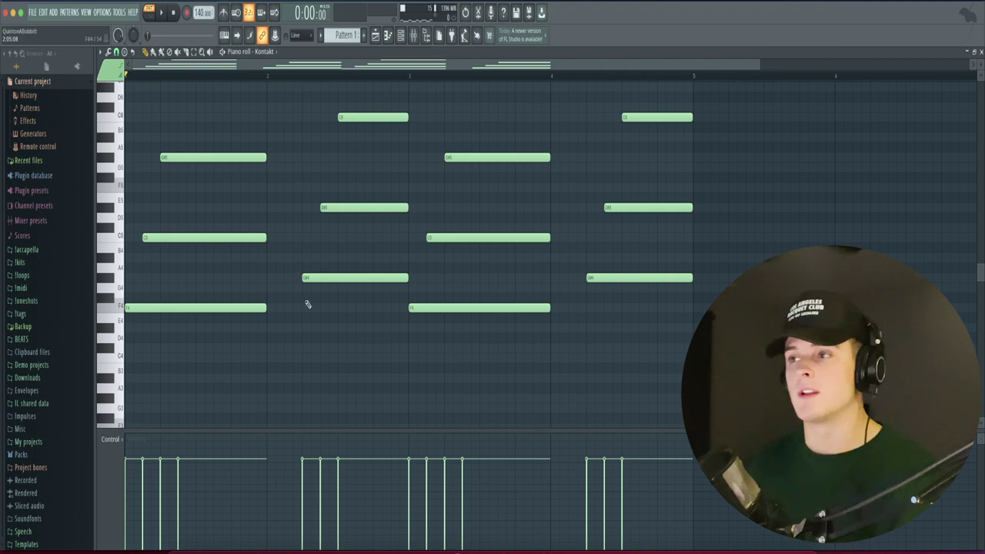
Step: Add the spacekid - pad sample from the QB kit's One Shots Pads folder as a new channel below Kontakt
{"action": "key", "text": "F6"}
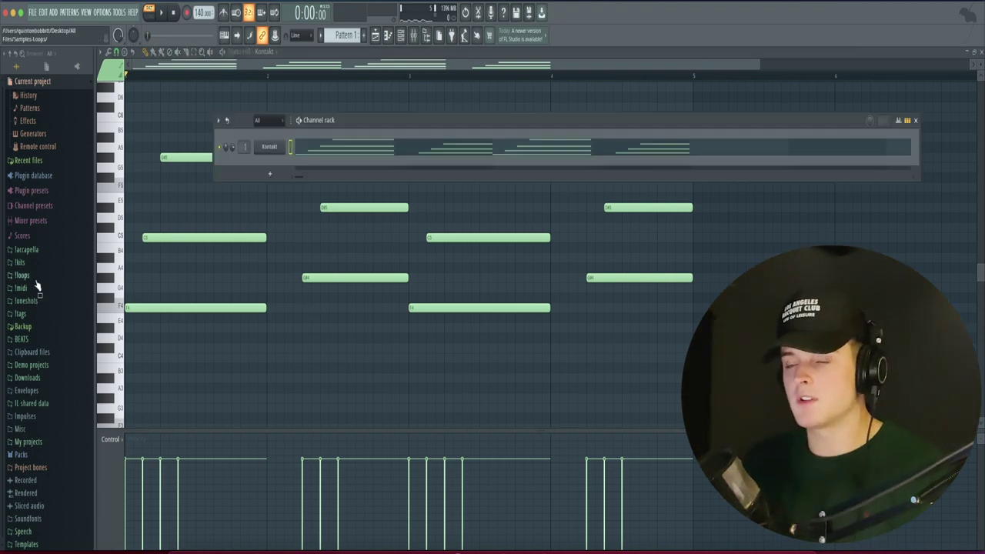
{"action": "left_click", "coordinate": [35, 302]}
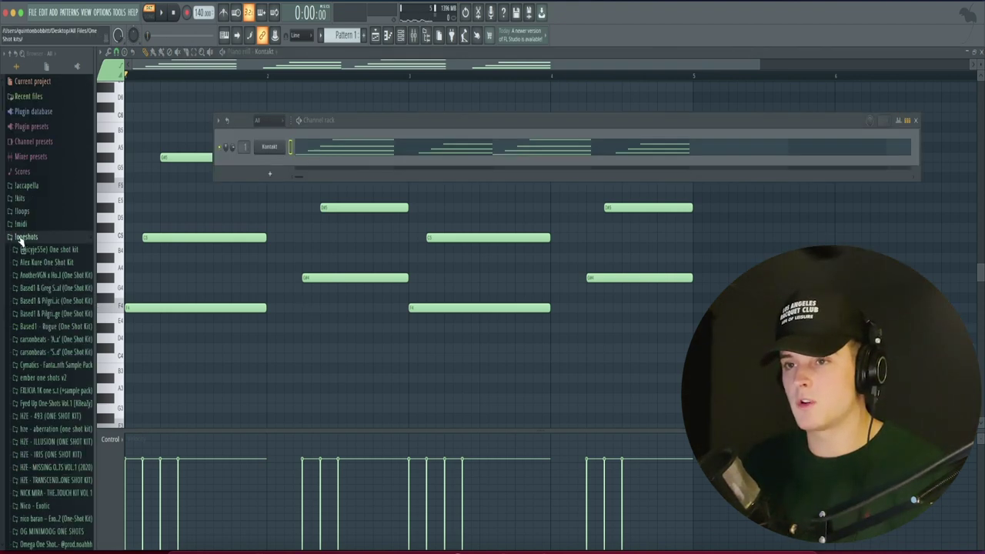
{"action": "left_click", "coordinate": [20, 198]}
{"action": "left_click", "coordinate": [43, 339]}
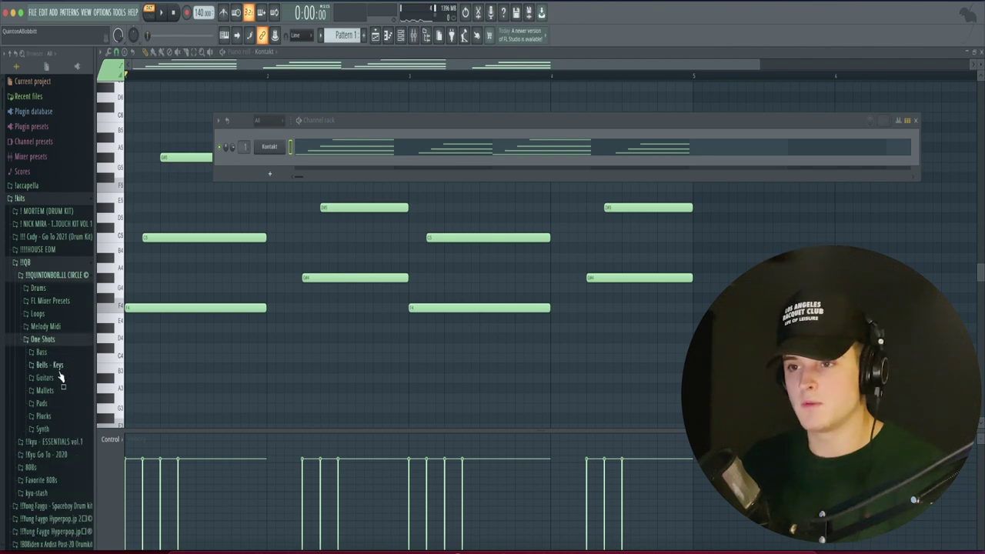
{"action": "left_click", "coordinate": [42, 403]}
{"action": "left_click", "coordinate": [48, 415]}
{"action": "left_click_drag", "start_coordinate": [46, 419], "coordinate": [271, 171]}
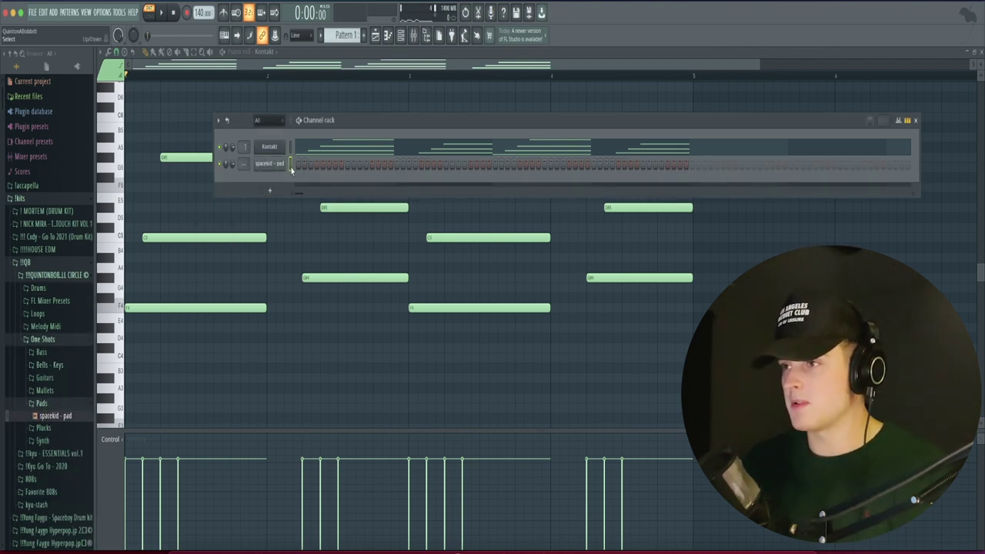
Step: Copy the Kontakt chord notes to the spacekid - pad channel and set its volume envelope to full hold with 0% release
{"action": "left_click", "coordinate": [269, 163]}
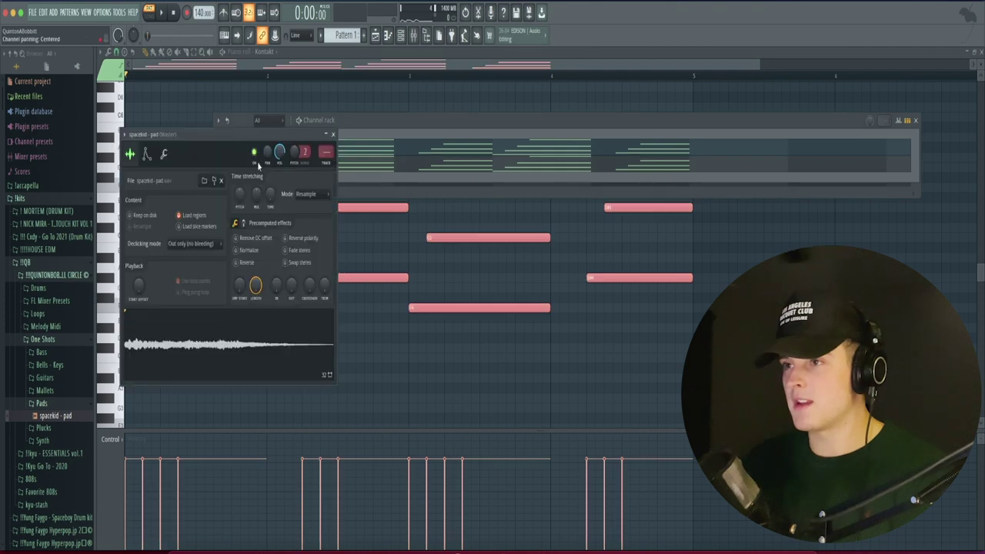
{"action": "left_click_drag", "start_coordinate": [175, 139], "coordinate": [202, 129]}
{"action": "left_click", "coordinate": [173, 144]}
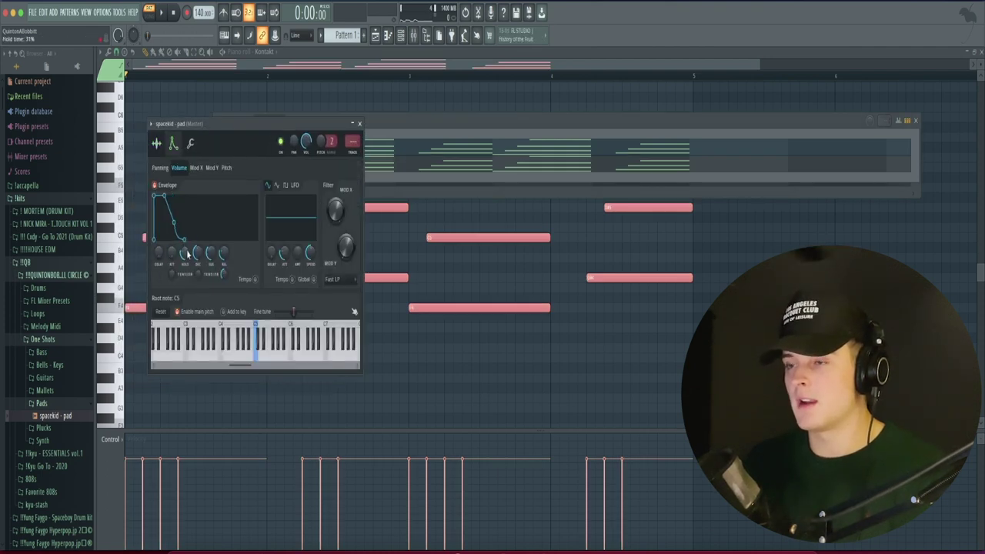
{"action": "left_click_drag", "start_coordinate": [187, 255], "coordinate": [202, 256]}
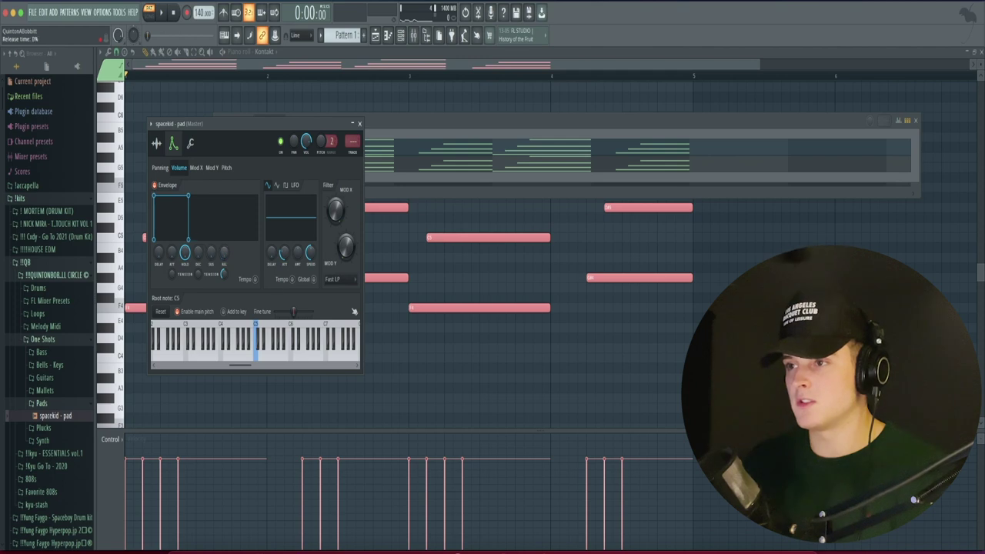
{"action": "left_click", "coordinate": [357, 124]}
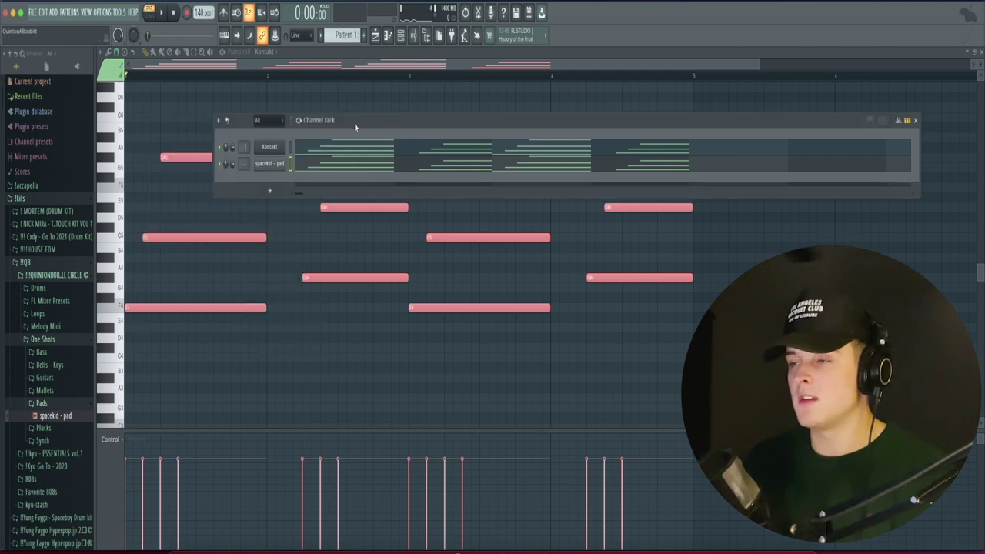
Step: Open the spacekid - pad notes in the piano roll and play the pattern to hear the pad layer
{"action": "left_click", "coordinate": [315, 166]}
{"action": "left_click", "coordinate": [206, 308]}
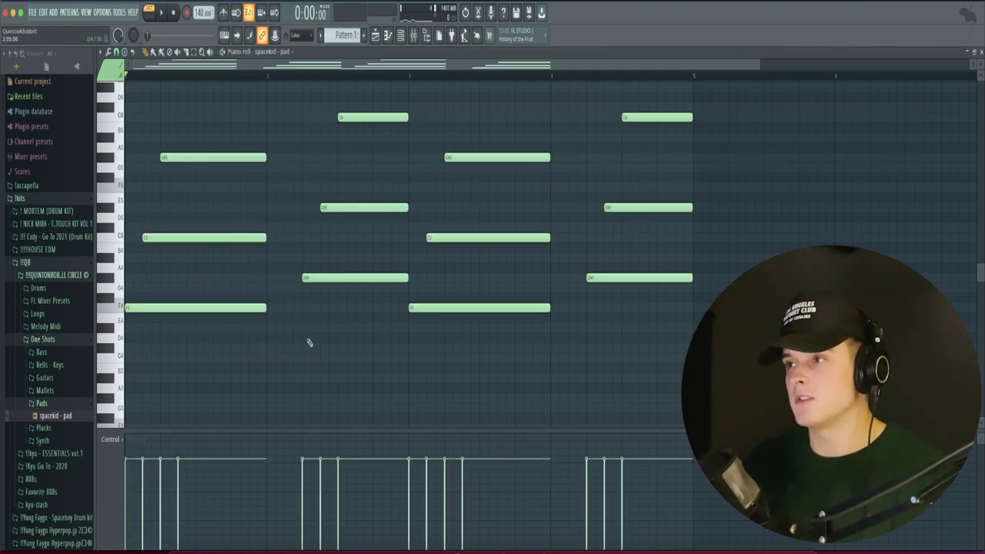
{"action": "key", "text": "F6"}
{"action": "key", "text": "space"}
{"action": "key", "text": "F6"}
{"action": "scroll", "coordinate": [303, 347], "scroll_direction": "up", "scroll_amount": 3}
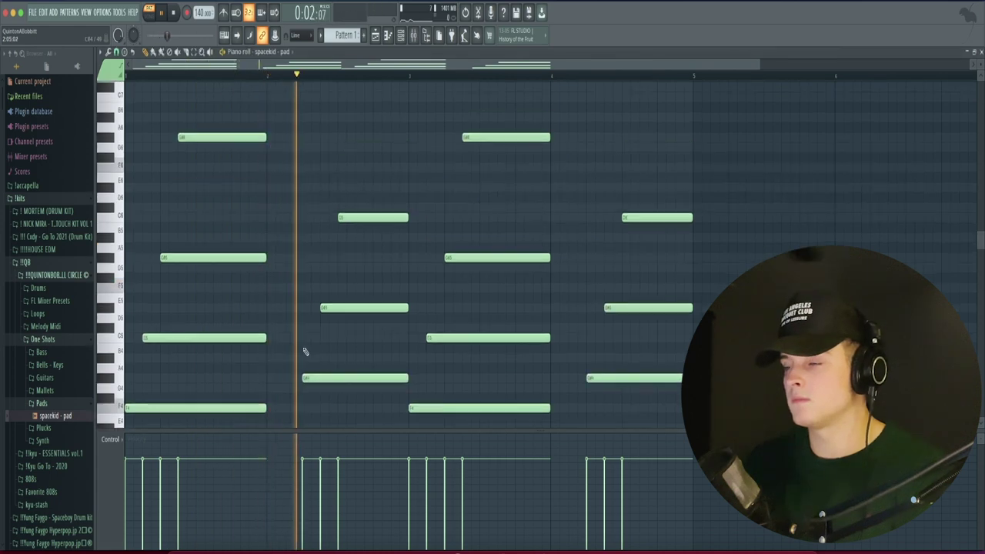
{"action": "scroll", "coordinate": [305, 351], "scroll_direction": "down", "scroll_amount": 6}
{"action": "key", "text": "space"}
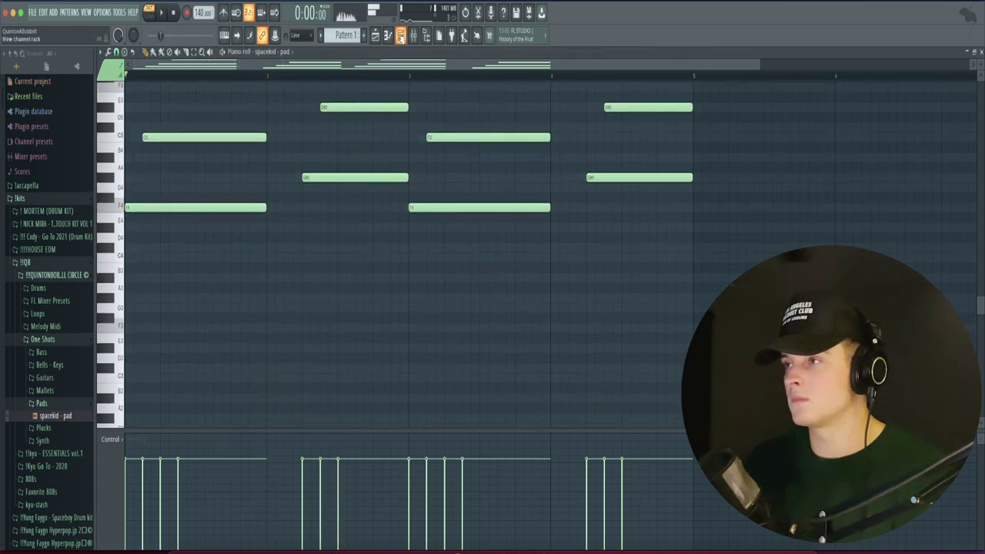
Step: Tune the pad's volume envelope release time to 41% during playback and route the pad to mixer track 2
{"action": "left_click", "coordinate": [401, 35]}
{"action": "left_click", "coordinate": [272, 167]}
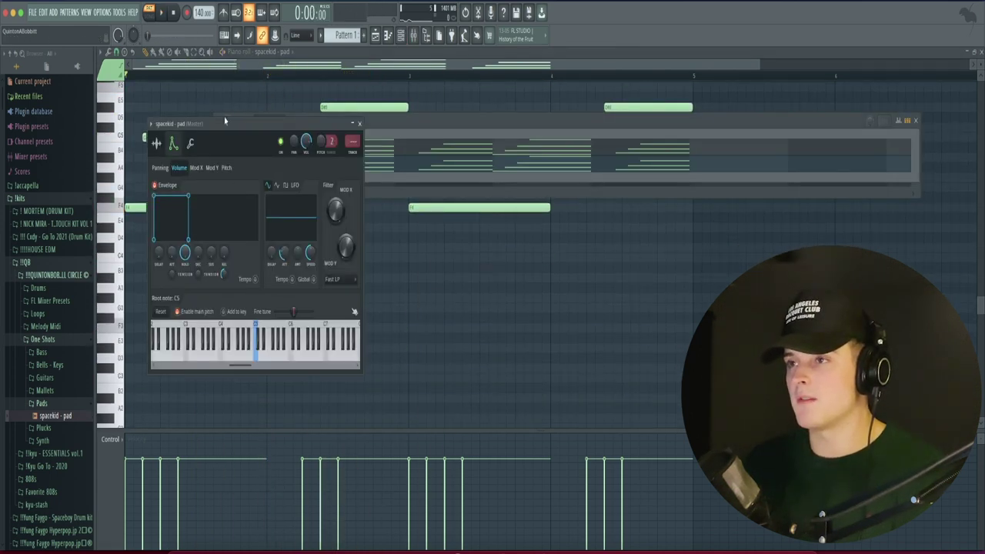
{"action": "left_click_drag", "start_coordinate": [224, 121], "coordinate": [241, 116]}
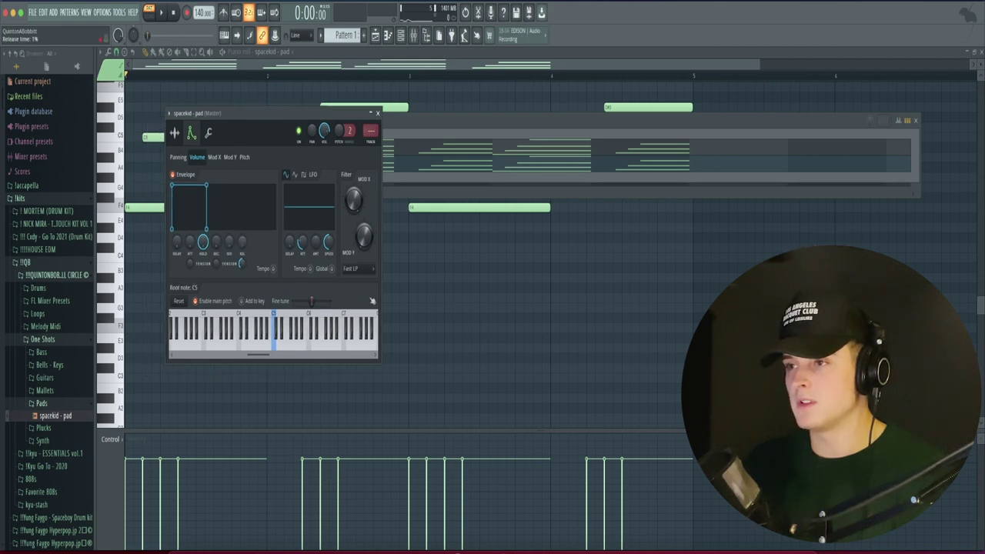
{"action": "key", "text": "space"}
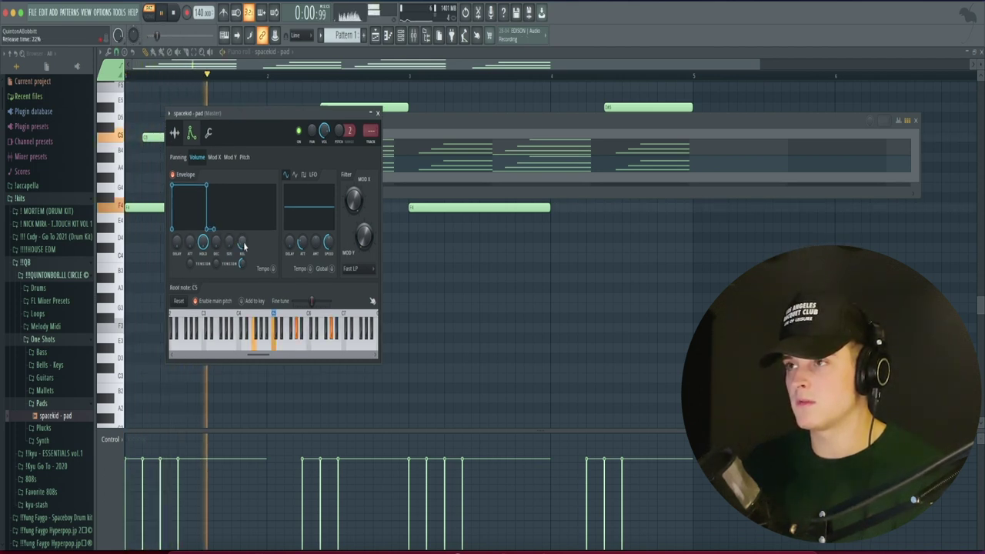
{"action": "key", "text": "space"}
{"action": "left_click_drag", "start_coordinate": [241, 246], "coordinate": [242, 234]}
{"action": "key", "text": "space"}
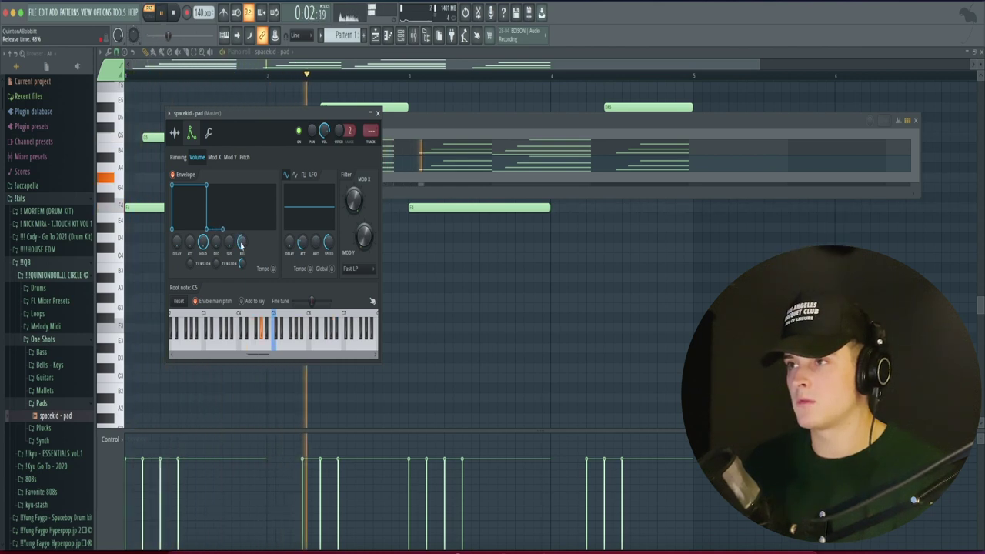
{"action": "left_click_drag", "start_coordinate": [240, 245], "coordinate": [240, 247]}
{"action": "scroll", "coordinate": [241, 245], "scroll_direction": "down", "scroll_amount": 3}
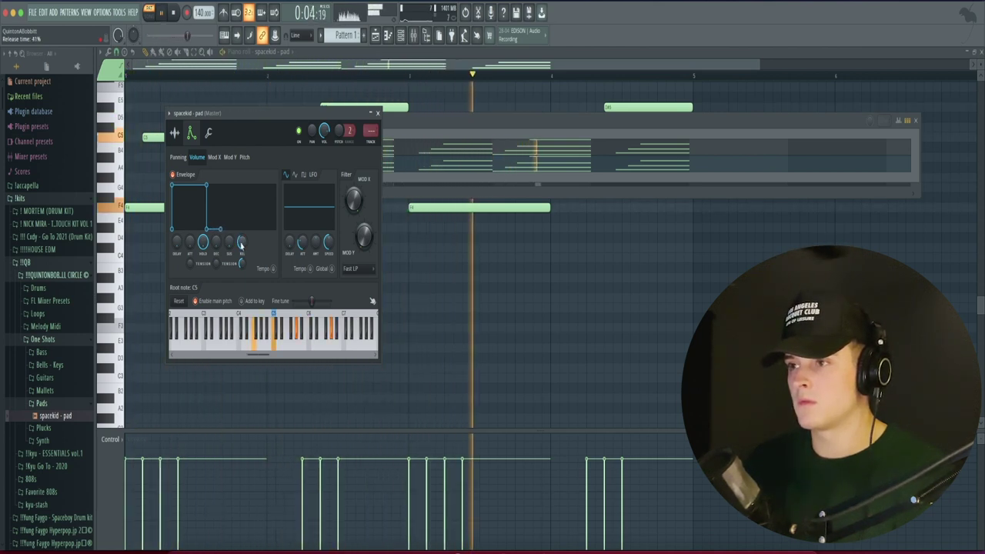
{"action": "key", "text": "space"}
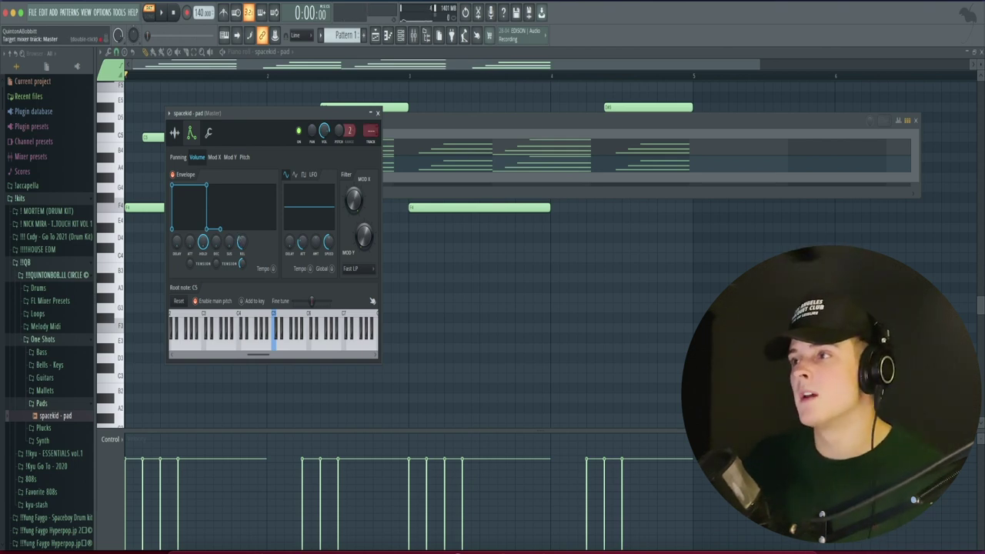
{"action": "left_click", "coordinate": [377, 113]}
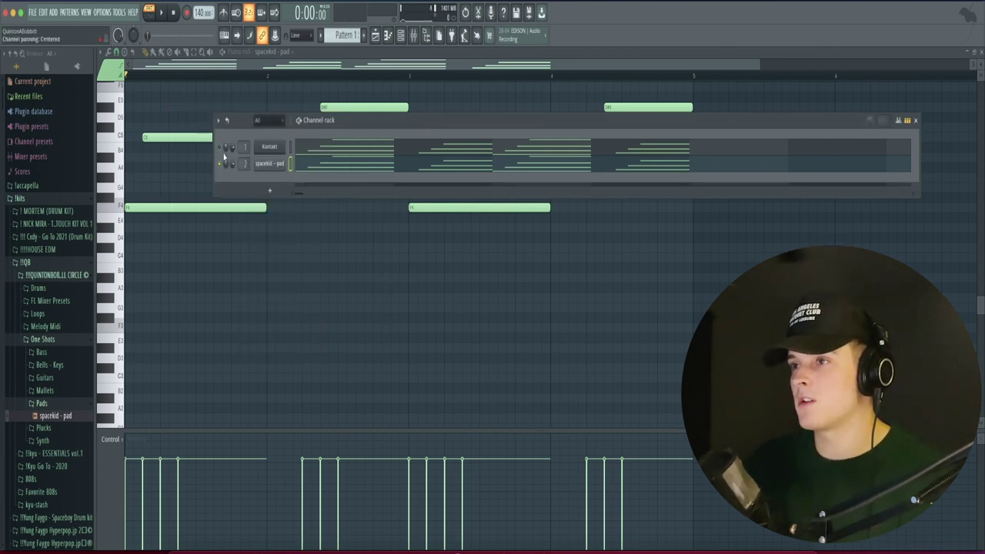
Step: Check the guitar's level on mixer Insert 1 and load Delay ETERNITY into its first effect slot
{"action": "left_click", "coordinate": [414, 38]}
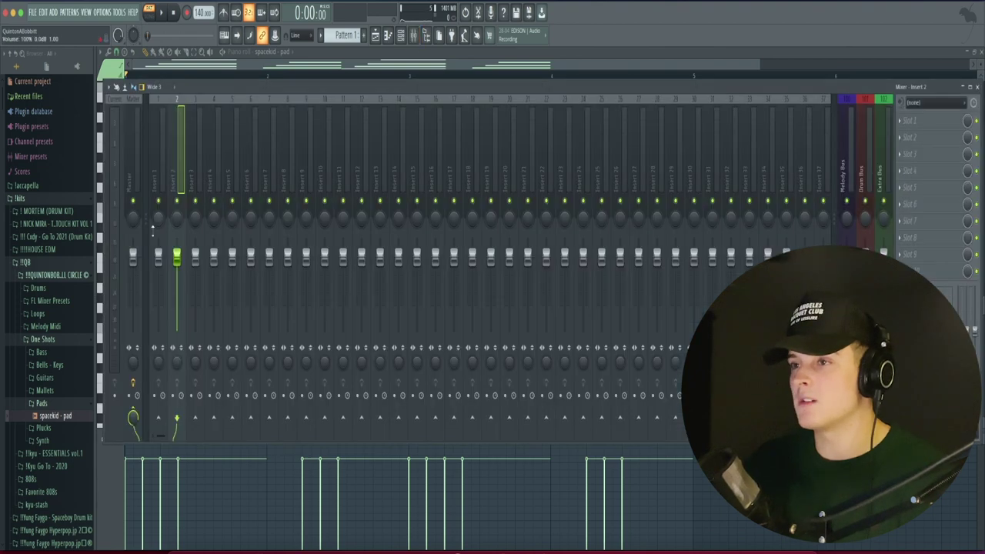
{"action": "left_click", "coordinate": [162, 179]}
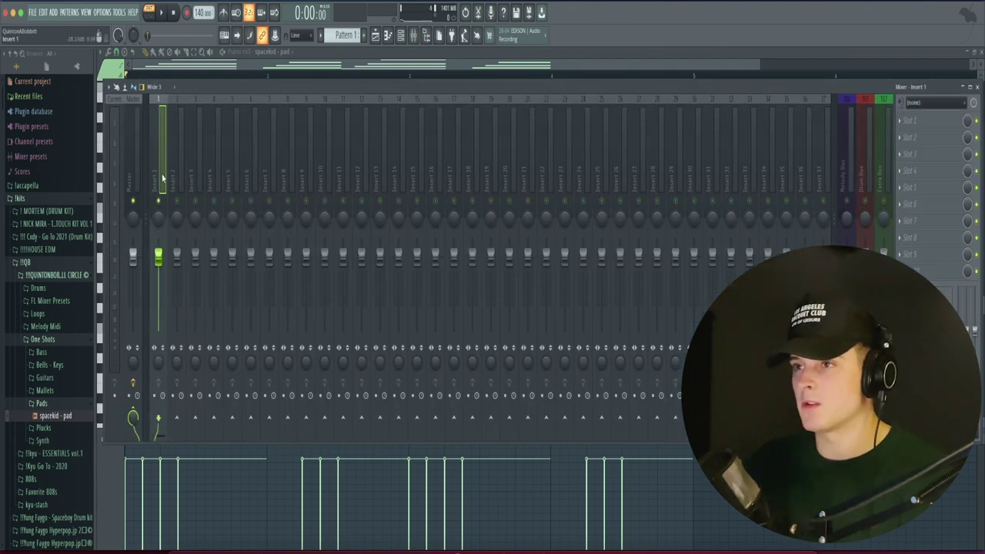
{"action": "key", "text": "space"}
{"action": "key", "text": "space"}
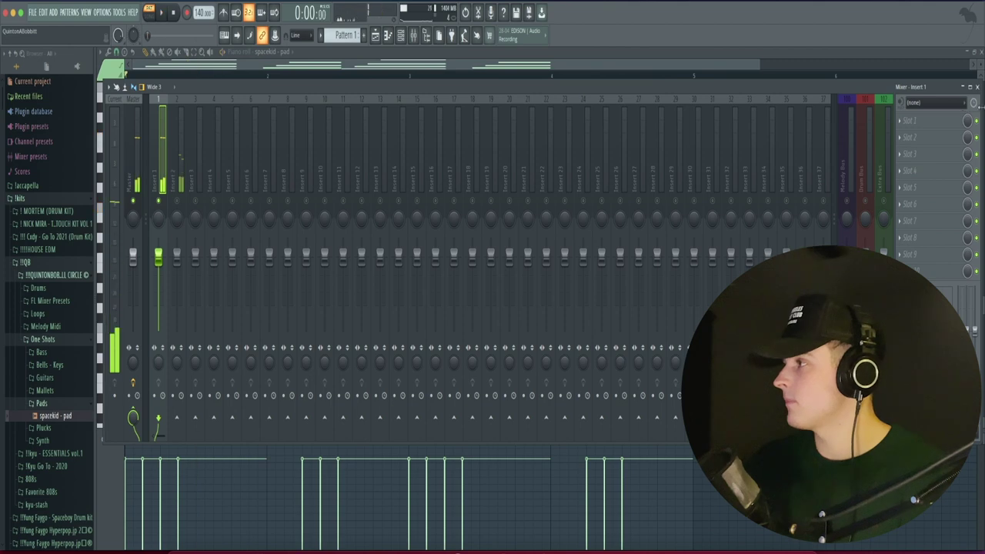
{"action": "left_click_drag", "start_coordinate": [981, 123], "coordinate": [942, 123]}
{"action": "left_click", "coordinate": [901, 124]}
{"action": "mouse_move", "coordinate": [874, 136]}
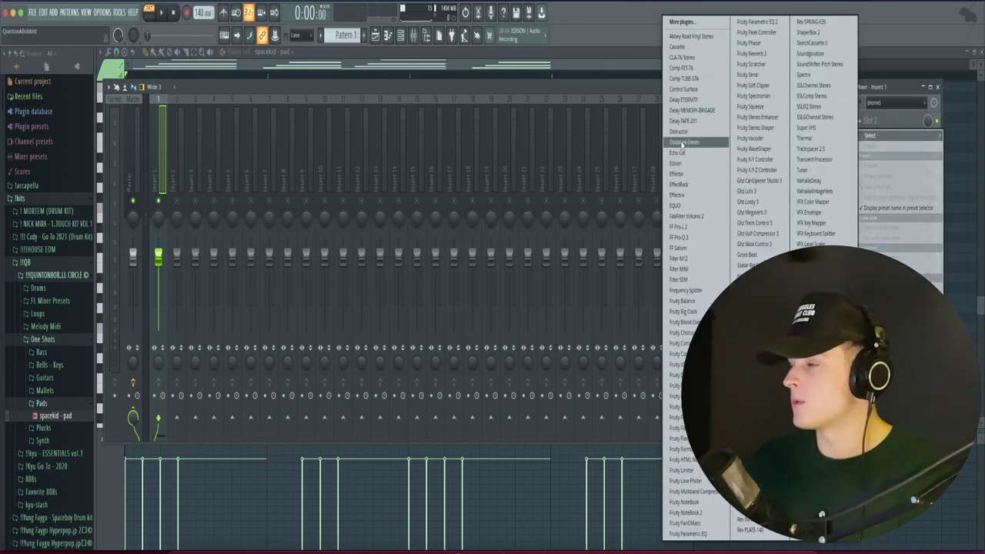
{"action": "left_click", "coordinate": [681, 100]}
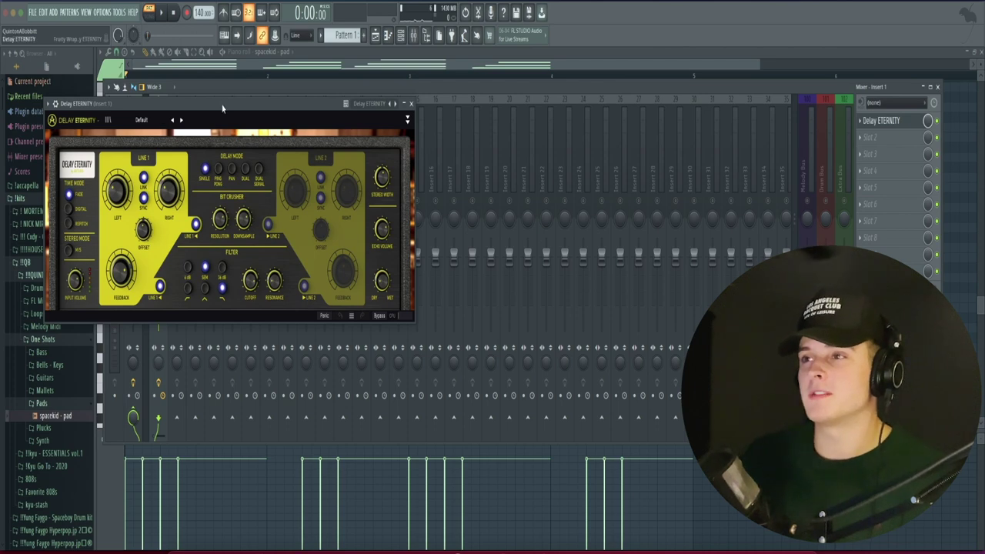
Step: Load the Ping-Pong Lofi preset in Delay ETERNITY and close the plugin window
{"action": "left_click_drag", "start_coordinate": [218, 109], "coordinate": [328, 94]}
{"action": "left_click", "coordinate": [250, 104]}
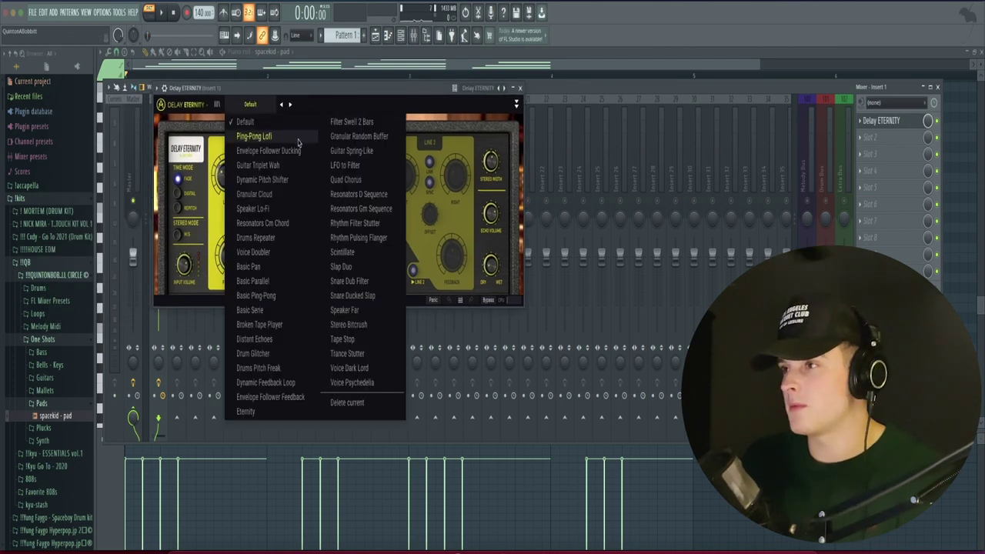
{"action": "left_click", "coordinate": [250, 136]}
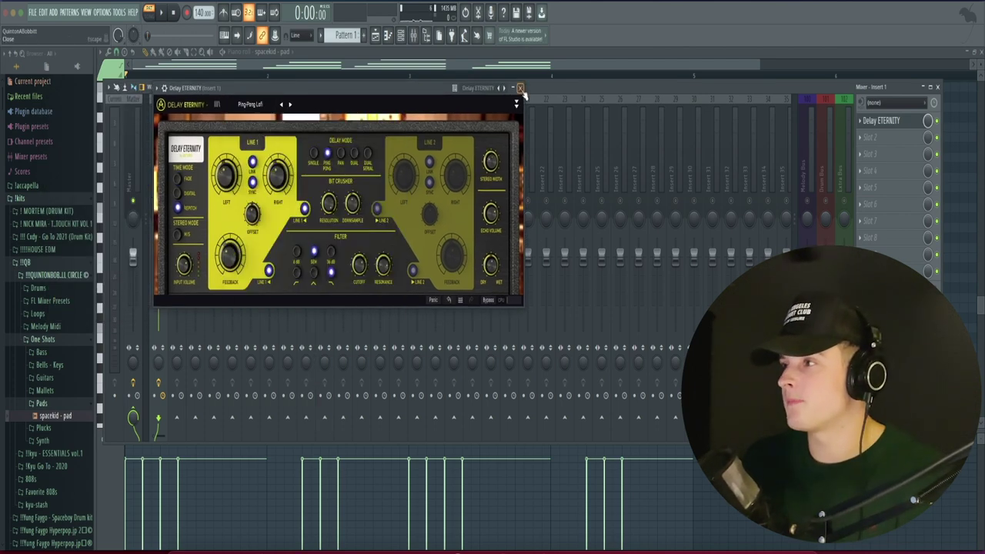
{"action": "left_click", "coordinate": [519, 87]}
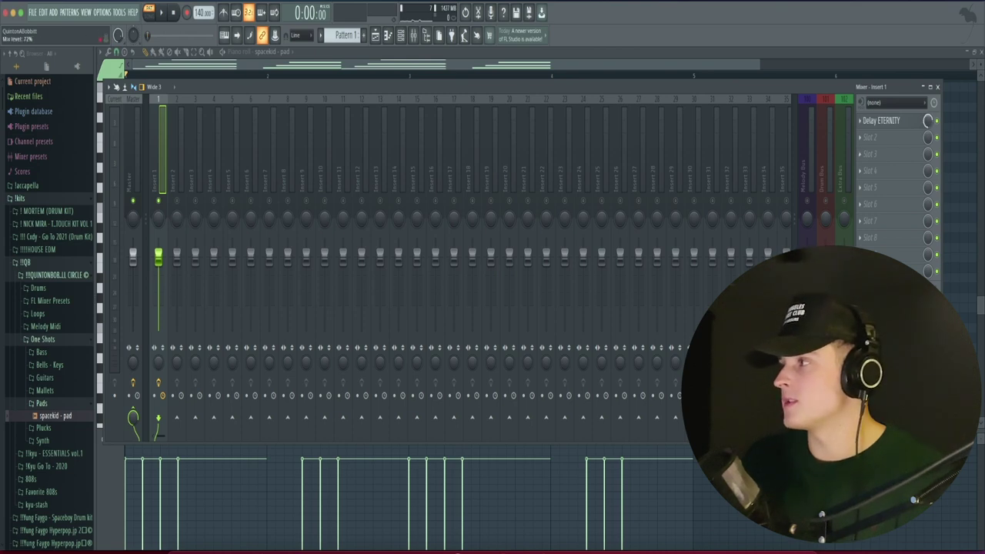
Step: Audition the guitar with the delay and load SketchCassette II into the second effect slot of Insert 1
{"action": "key", "text": "space"}
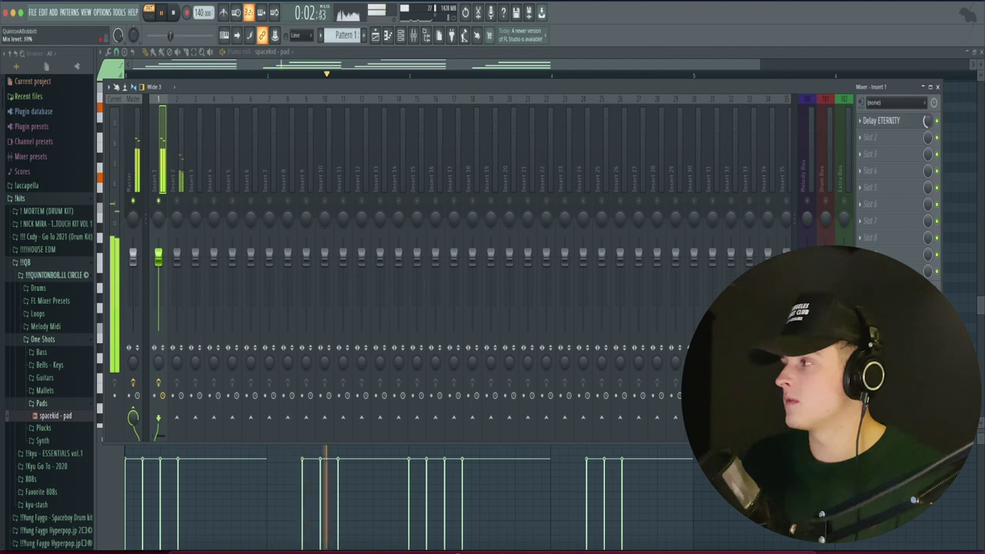
{"action": "key", "text": "space"}
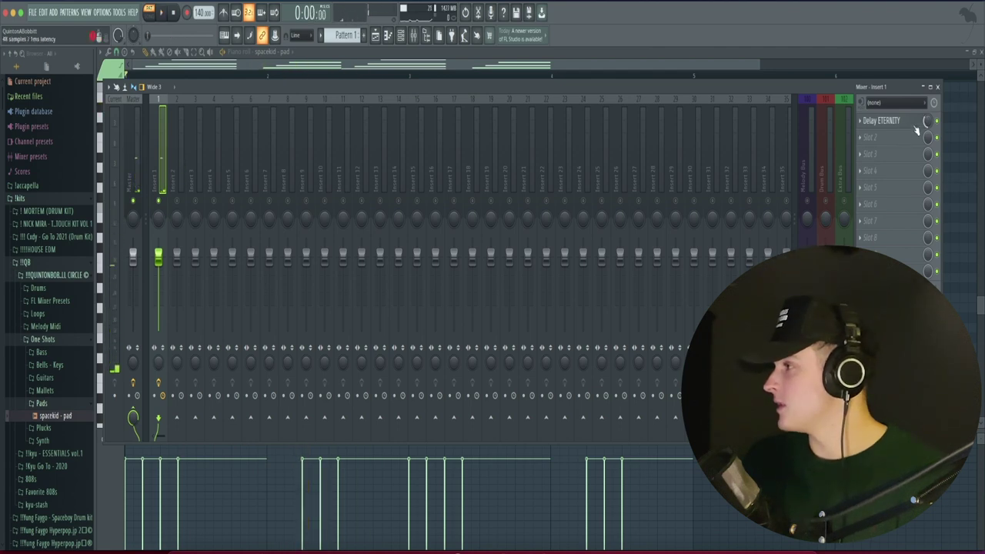
{"action": "left_click", "coordinate": [916, 134]}
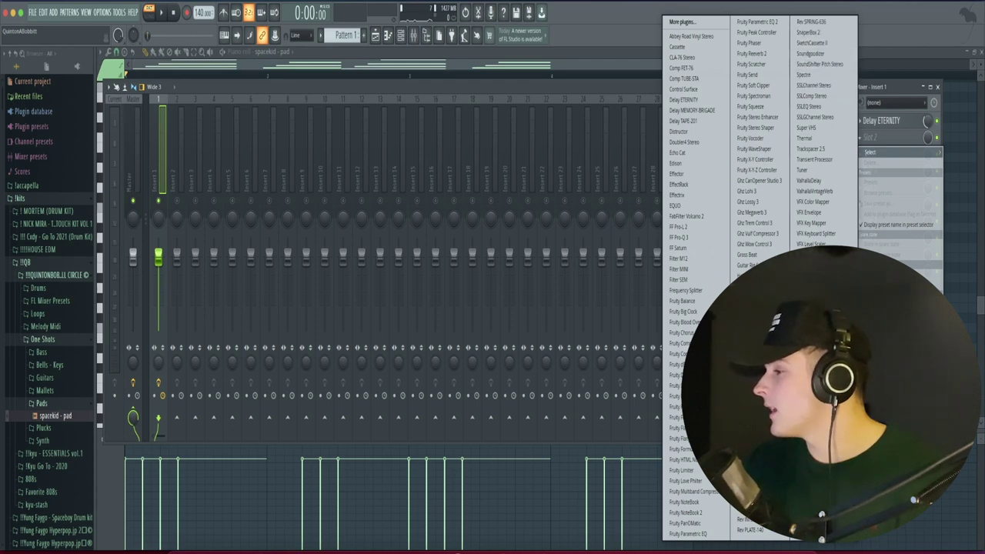
{"action": "left_click", "coordinate": [825, 45]}
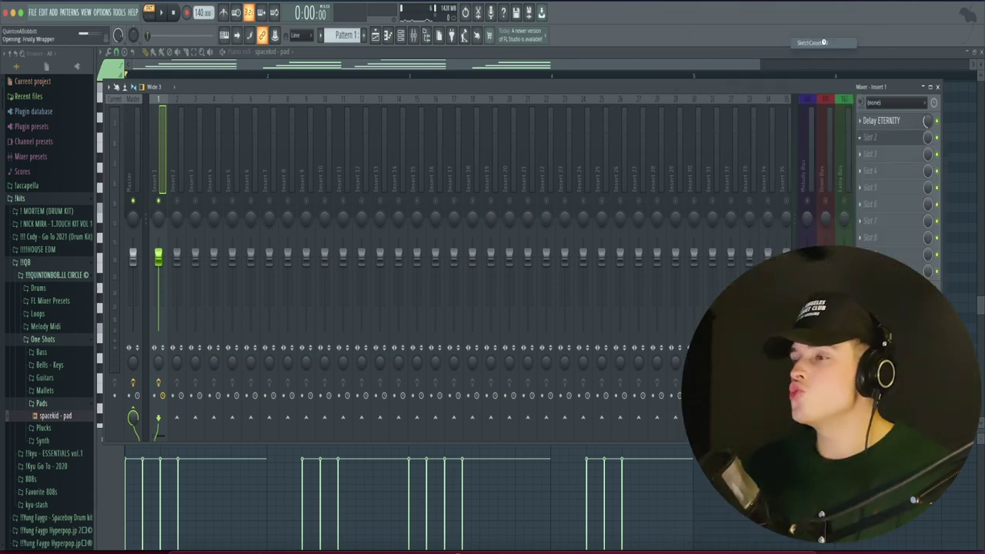
{"action": "left_click_drag", "start_coordinate": [164, 121], "coordinate": [316, 79]}
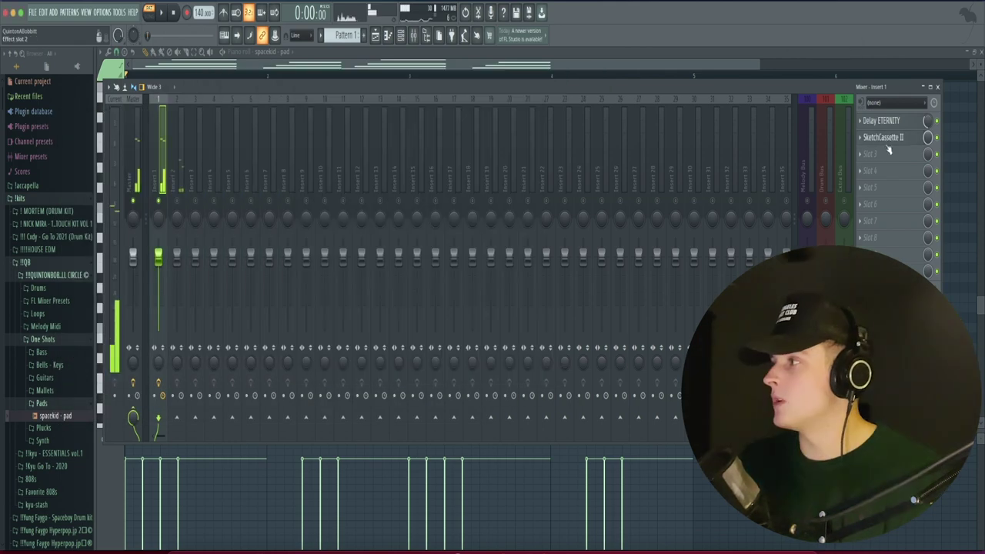
Step: Load ValhallaVintageVerb into Insert 1's third effect slot, set its mix to 8.8% and close the plugin window during playback
{"action": "left_click", "coordinate": [882, 154]}
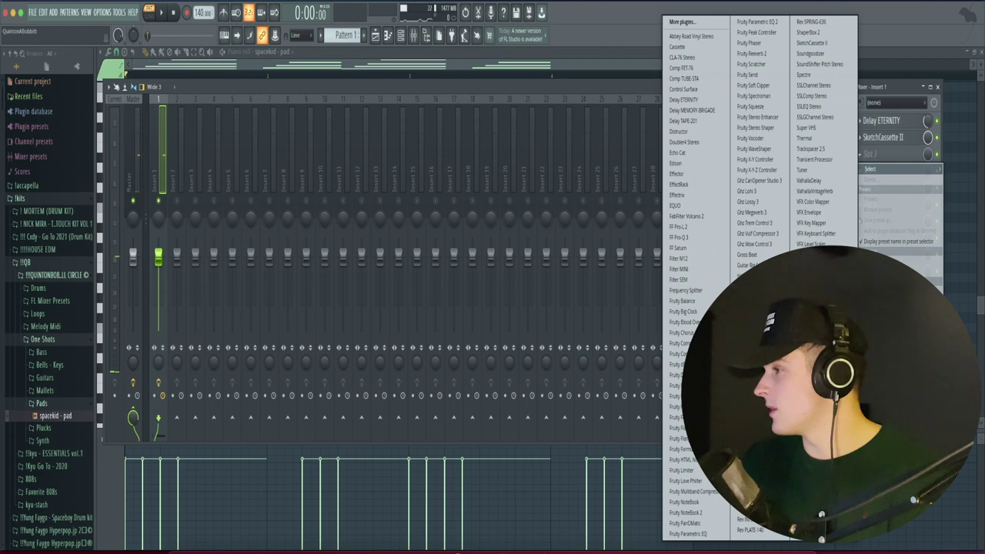
{"action": "left_click", "coordinate": [814, 191]}
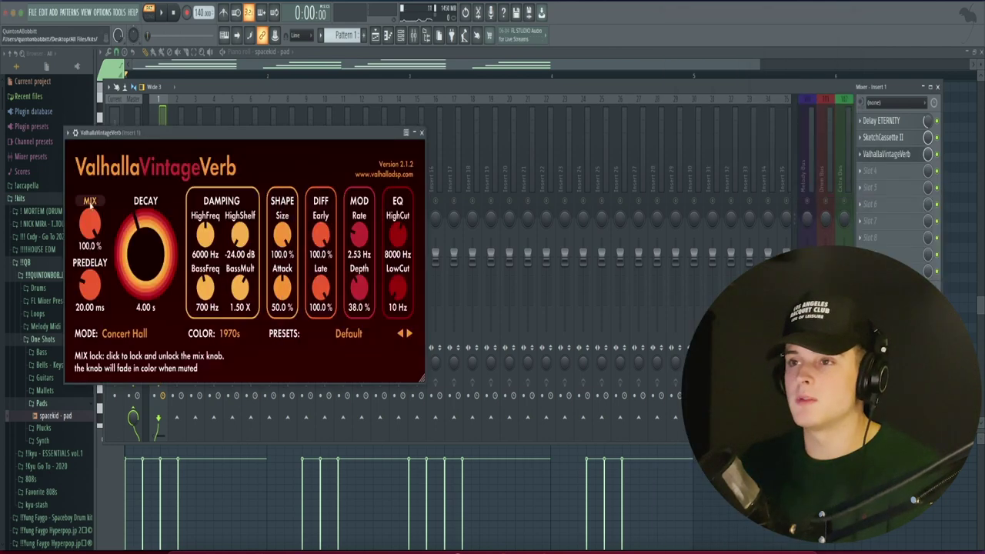
{"action": "left_click_drag", "start_coordinate": [180, 137], "coordinate": [401, 136]}
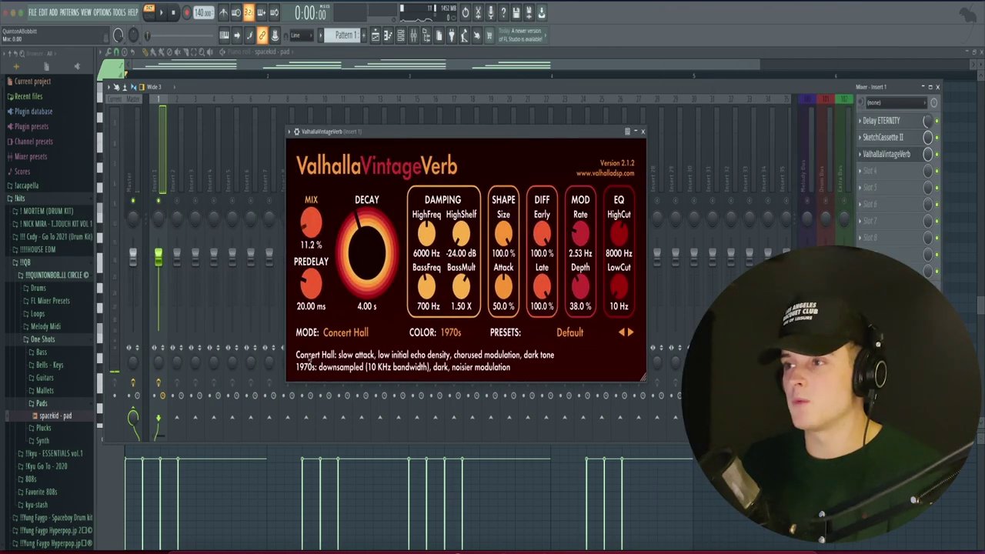
{"action": "key", "text": "space"}
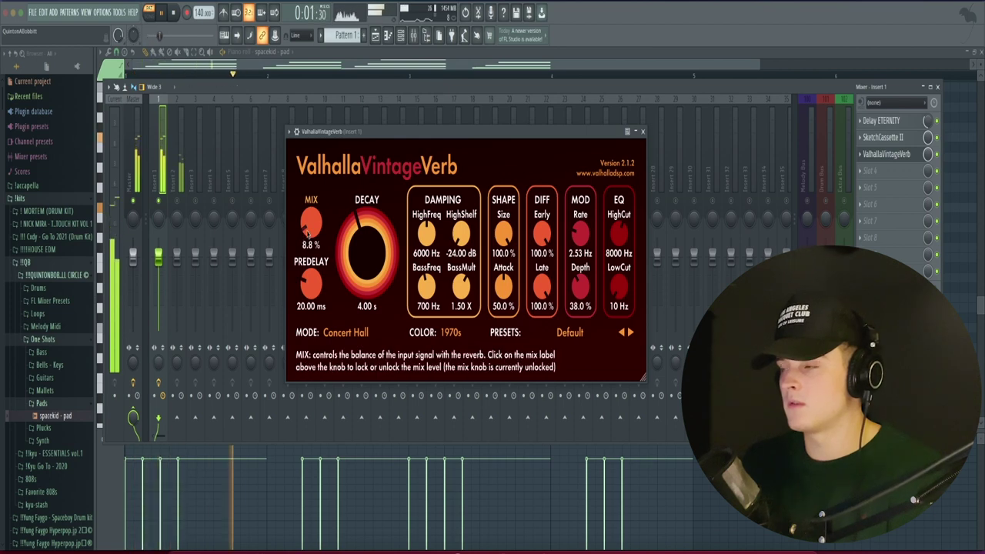
{"action": "left_click", "coordinate": [643, 131]}
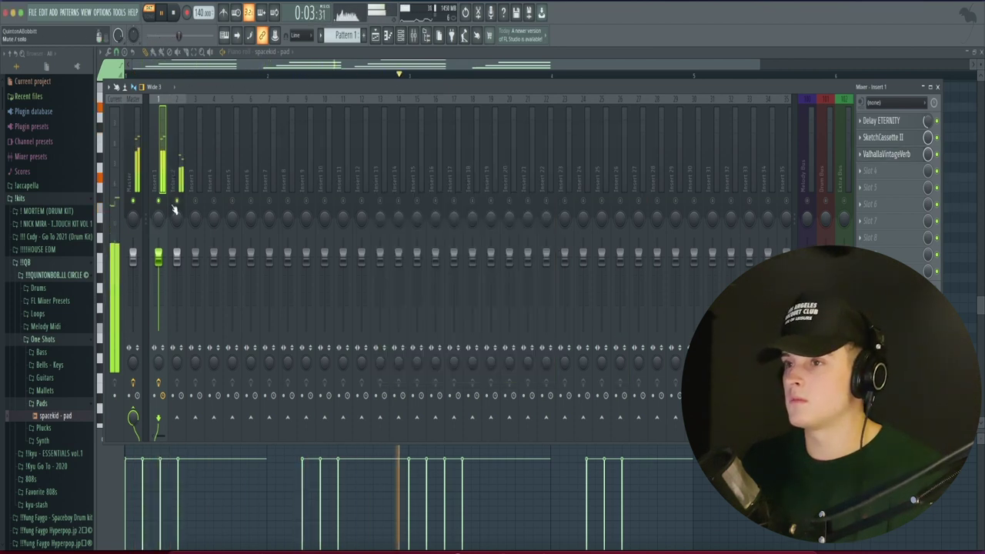
Step: Lower the pad's level slightly on mixer Insert 2 during playback, and stop playing
{"action": "left_click", "coordinate": [177, 246]}
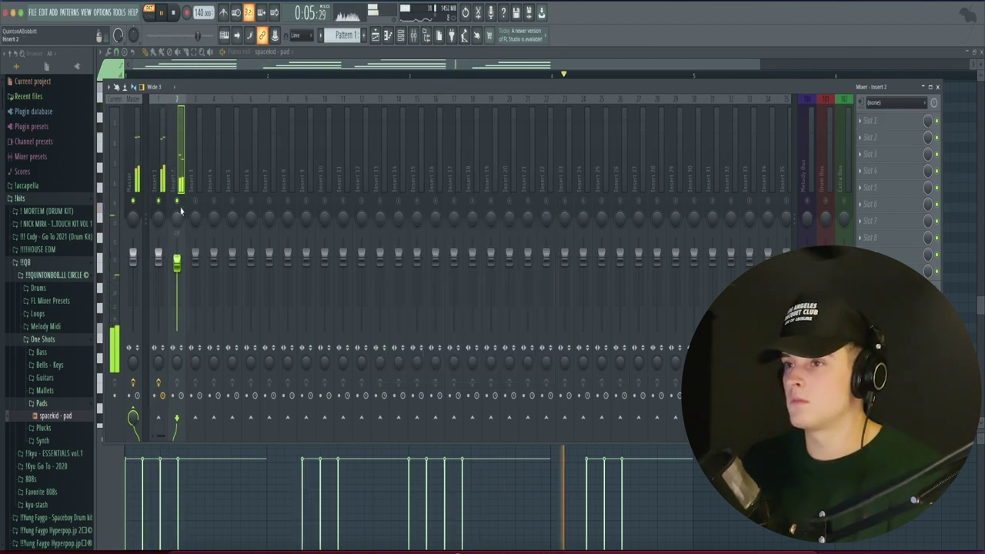
{"action": "key", "text": "space"}
{"action": "left_click", "coordinate": [877, 121]}
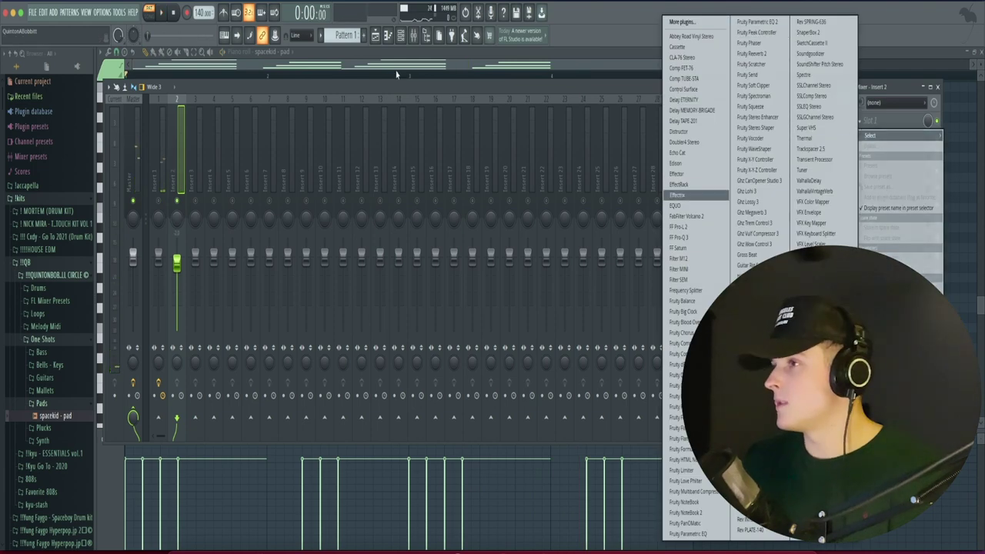
{"action": "left_click", "coordinate": [685, 195]}
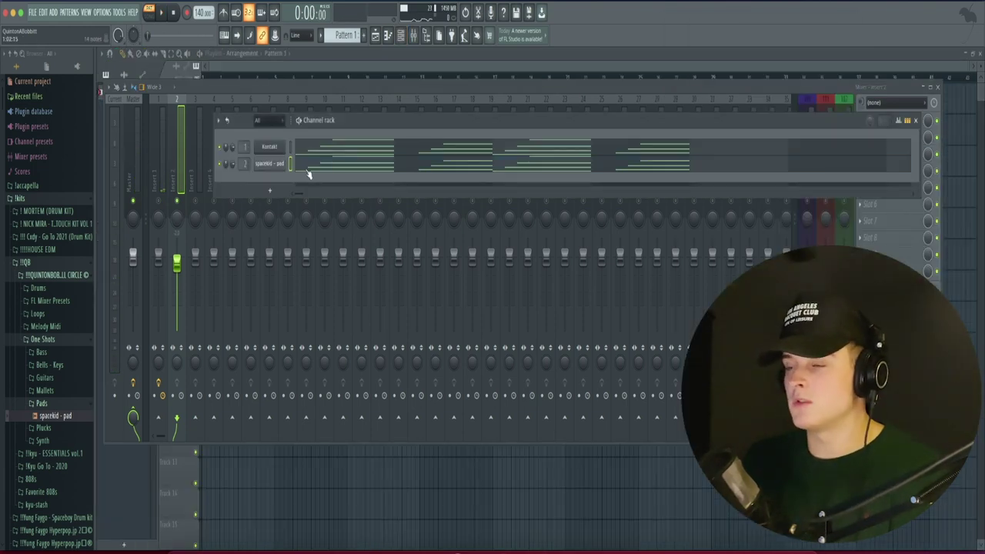
Step: Duplicate the F4 and G#4 root notes of the four spacekid - pad chords one octave lower in the piano roll
{"action": "key", "text": "F7"}
{"action": "left_click", "coordinate": [196, 207], "text": "ctrl"}
{"action": "left_click", "coordinate": [341, 177], "text": "ctrl"}
{"action": "left_click", "coordinate": [477, 207], "text": "ctrl"}
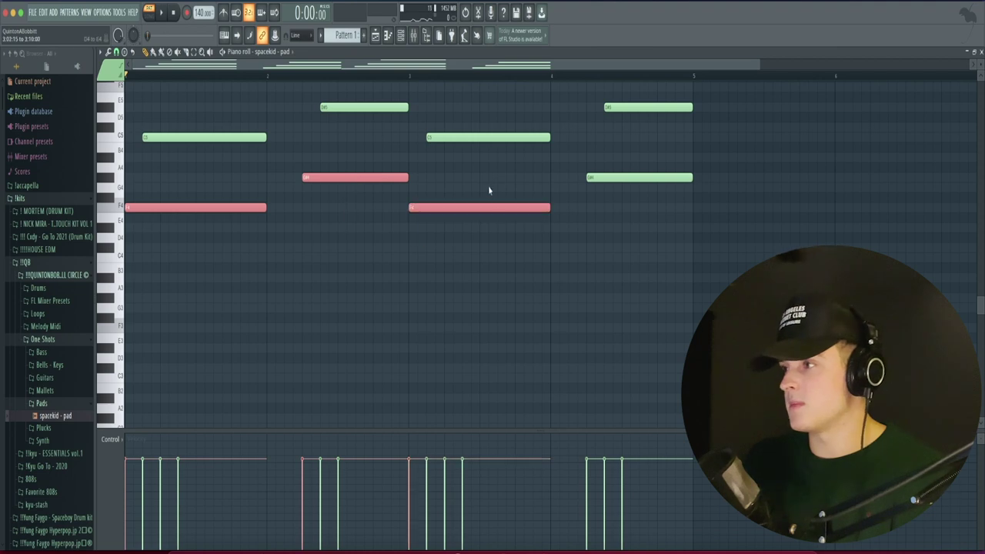
{"action": "left_click", "coordinate": [599, 178], "text": "ctrl"}
{"action": "key", "text": "ctrl+c"}
{"action": "key", "text": "ctrl+v"}
{"action": "key", "text": "ctrl+Down"}
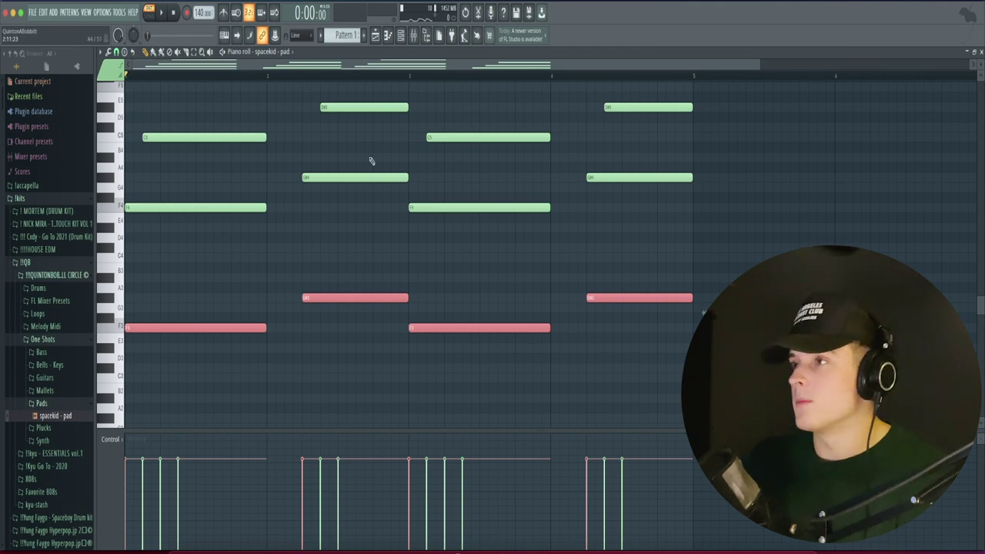
Step: Load Fruity Parametric EQ 2 into the first effect slot of Insert 2 and choose its 20Hz + 18kHz cut preset
{"action": "key", "text": "F9"}
{"action": "left_click", "coordinate": [861, 120]}
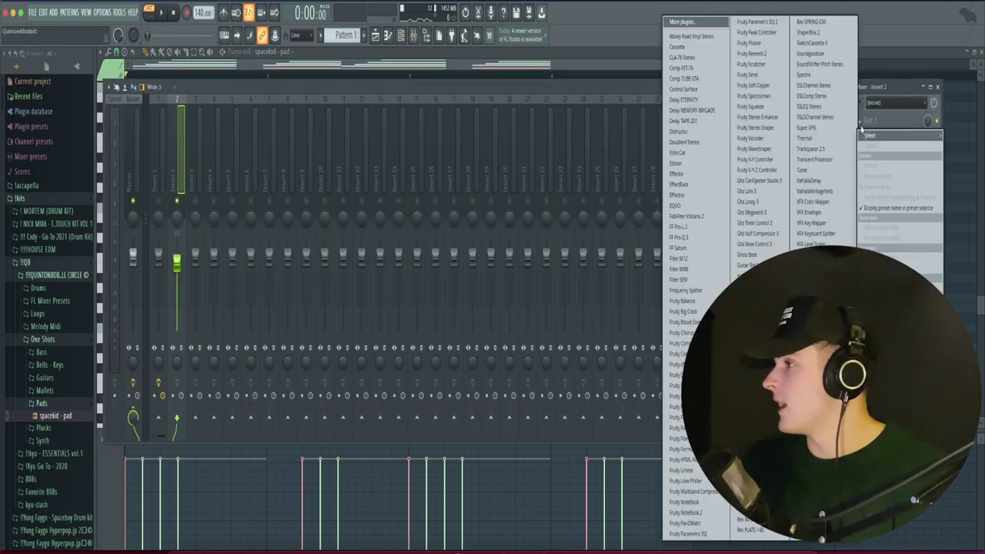
{"action": "left_click", "coordinate": [748, 24]}
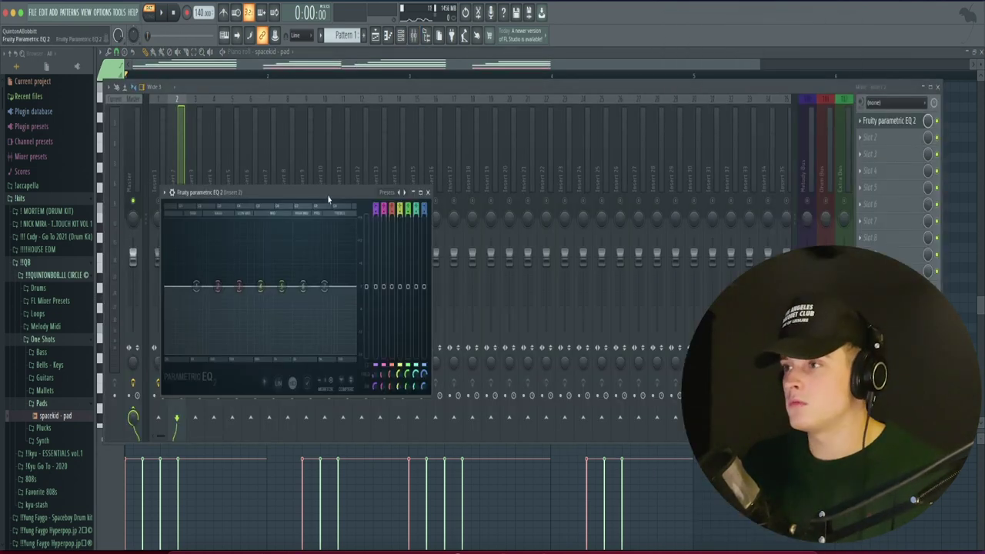
{"action": "left_click_drag", "start_coordinate": [328, 199], "coordinate": [410, 174]}
{"action": "left_click", "coordinate": [482, 167]}
Step: Cut the pad's lows and pull the low-pass band down to about 1421 Hz during playback, and close the EQ
{"action": "key", "text": "space"}
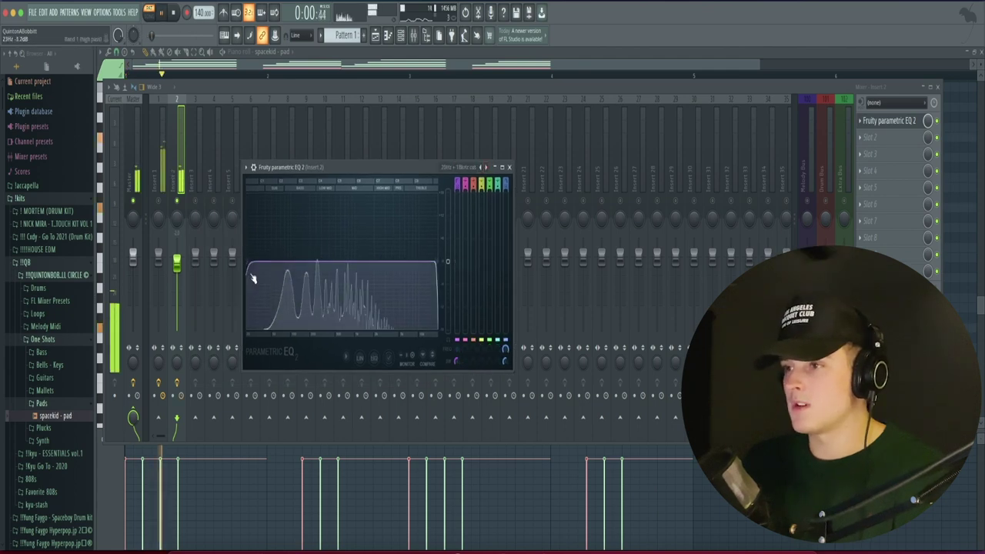
{"action": "left_click_drag", "start_coordinate": [437, 261], "coordinate": [373, 266]}
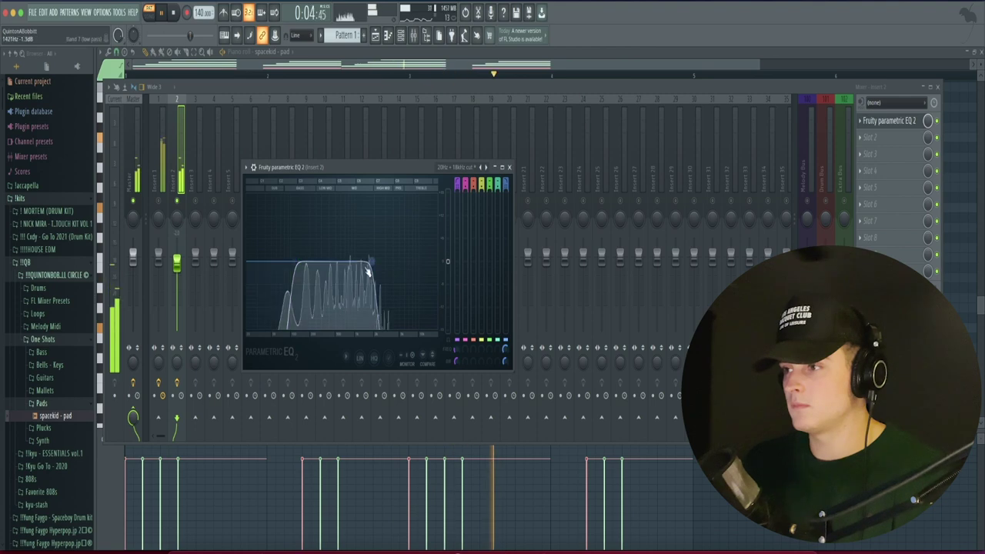
{"action": "left_click", "coordinate": [508, 167]}
Step: Load Ozone Imager 2 into the second effect slot of Insert 2 and turn on Stereoize
{"action": "left_click", "coordinate": [870, 137]}
{"action": "mouse_move", "coordinate": [878, 152]}
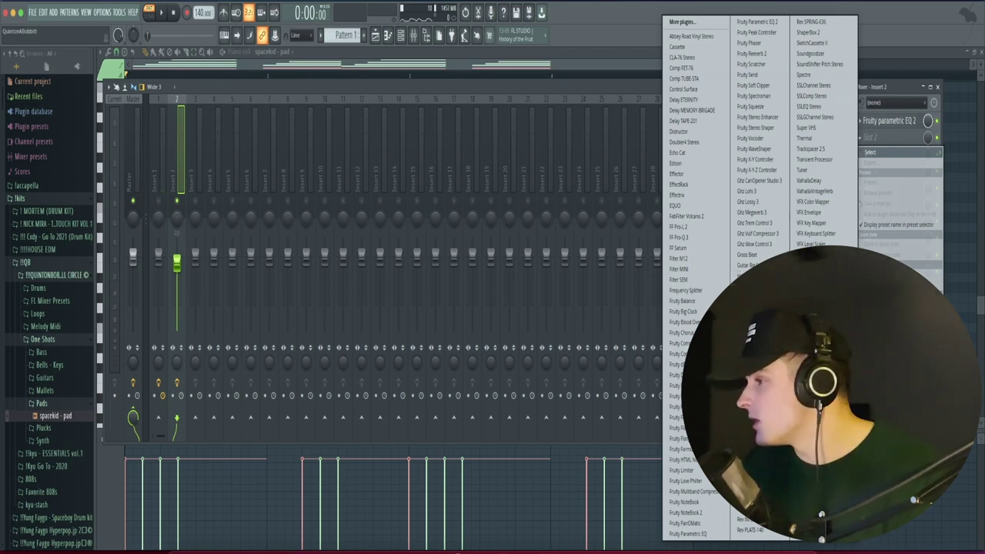
{"action": "left_click", "coordinate": [758, 435]}
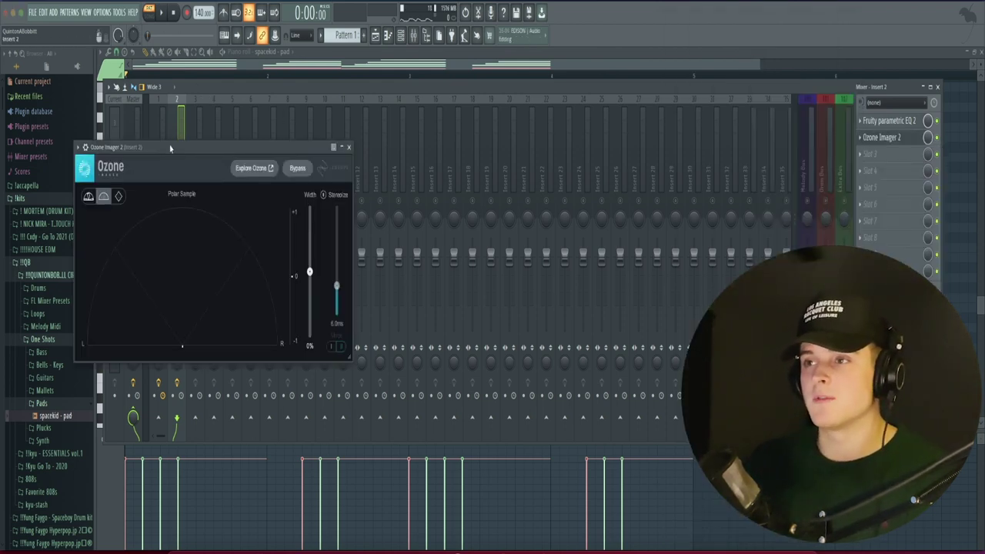
{"action": "left_click_drag", "start_coordinate": [170, 150], "coordinate": [357, 126]}
{"action": "left_click", "coordinate": [510, 172]}
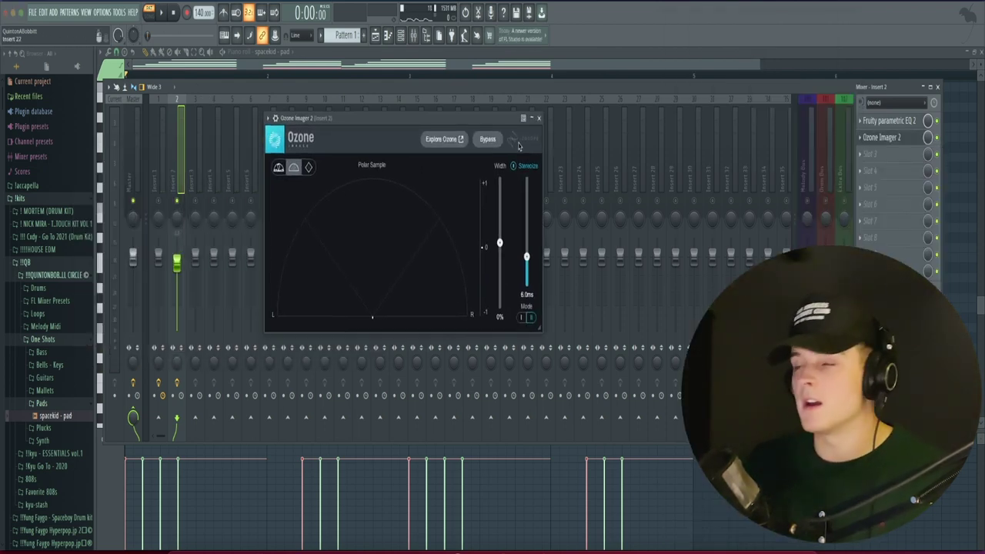
Step: Widen the pad to 66% width and 14.7 ms Stereoize during playback, and close the imager
{"action": "key", "text": "space"}
{"action": "left_click_drag", "start_coordinate": [526, 257], "coordinate": [527, 208]}
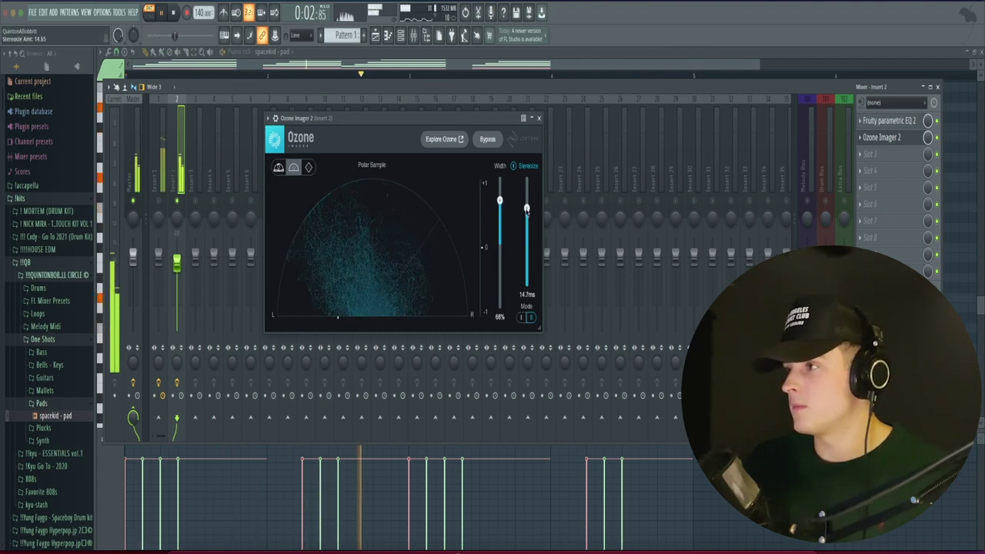
{"action": "left_click", "coordinate": [539, 119]}
{"action": "key", "text": "space"}
Step: Load Echo Cat into the third effect slot of Insert 2 and audition its Chorus Dun-DunDun-Dun factory preset
{"action": "left_click", "coordinate": [884, 156]}
{"action": "left_click", "coordinate": [695, 153]}
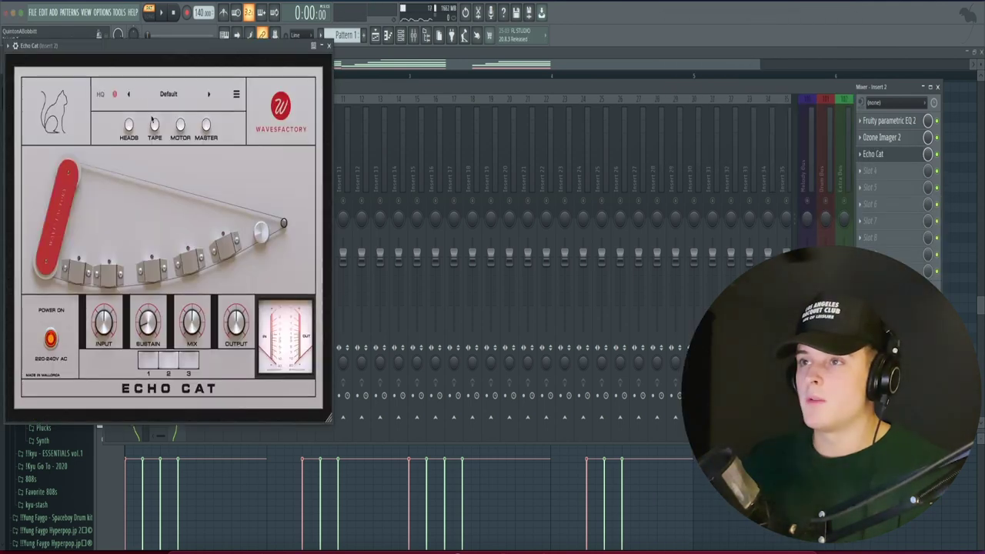
{"action": "left_click_drag", "start_coordinate": [138, 62], "coordinate": [391, 76]}
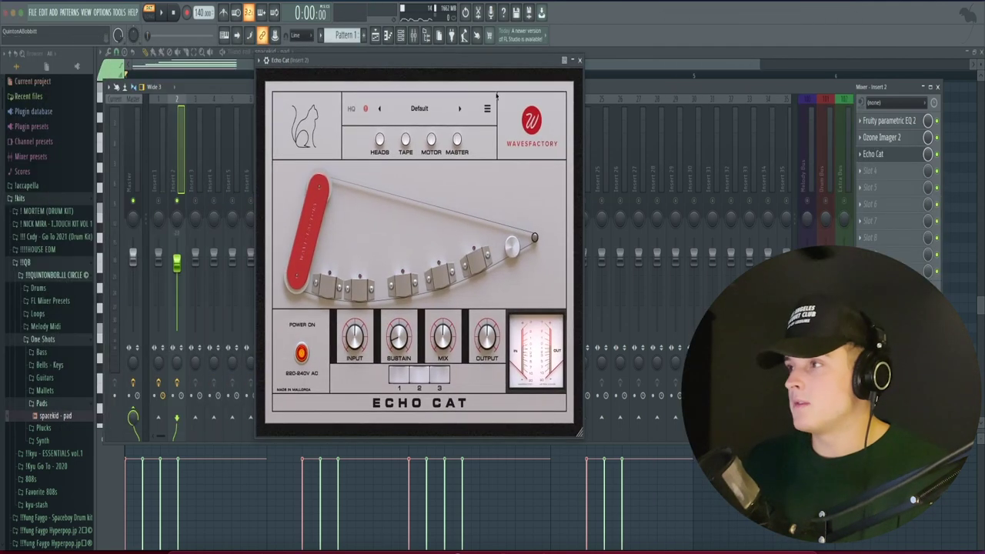
{"action": "left_click", "coordinate": [427, 110]}
{"action": "mouse_move", "coordinate": [408, 168]}
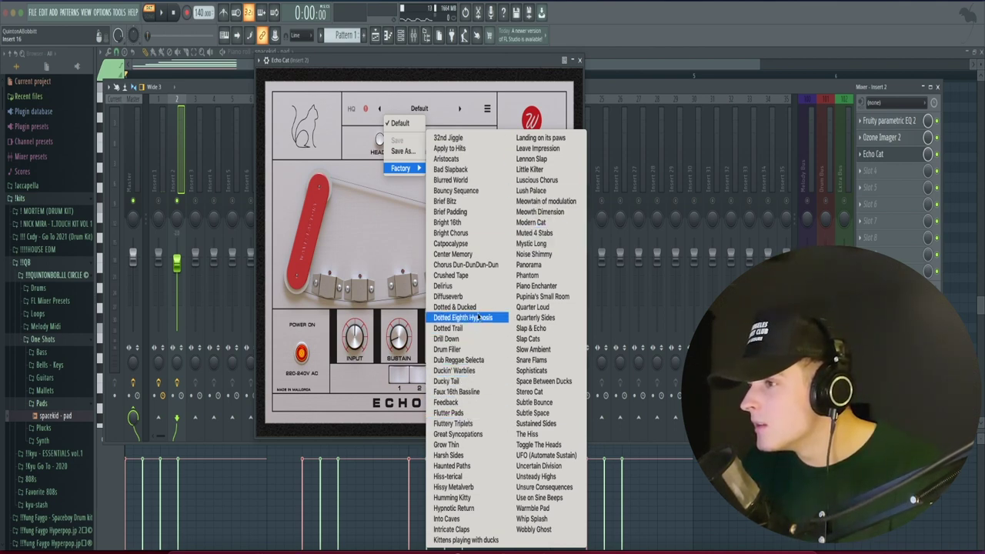
{"action": "left_click", "coordinate": [465, 264]}
{"action": "key", "text": "space"}
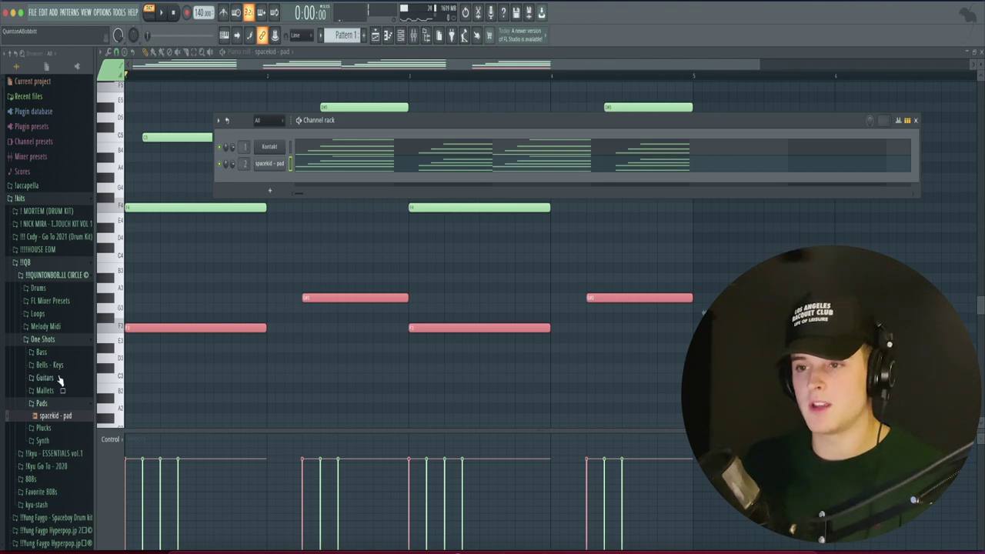
Step: Add the calmed - bell one-shot from the Bells - Keys folder as a new channel and set it to cut itself
{"action": "left_click", "coordinate": [46, 403]}
{"action": "left_click", "coordinate": [51, 365]}
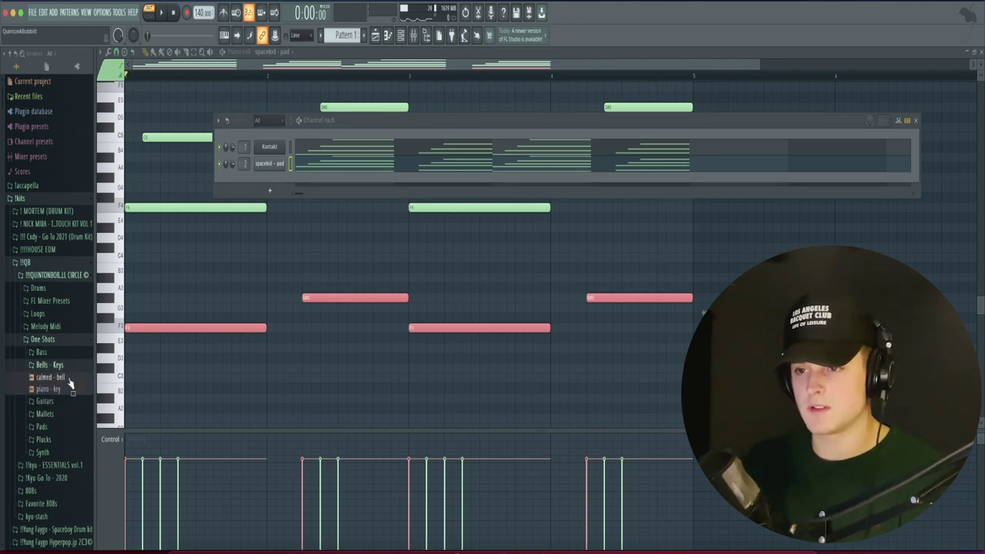
{"action": "left_click_drag", "start_coordinate": [46, 377], "coordinate": [269, 188]}
{"action": "right_click", "coordinate": [271, 180]}
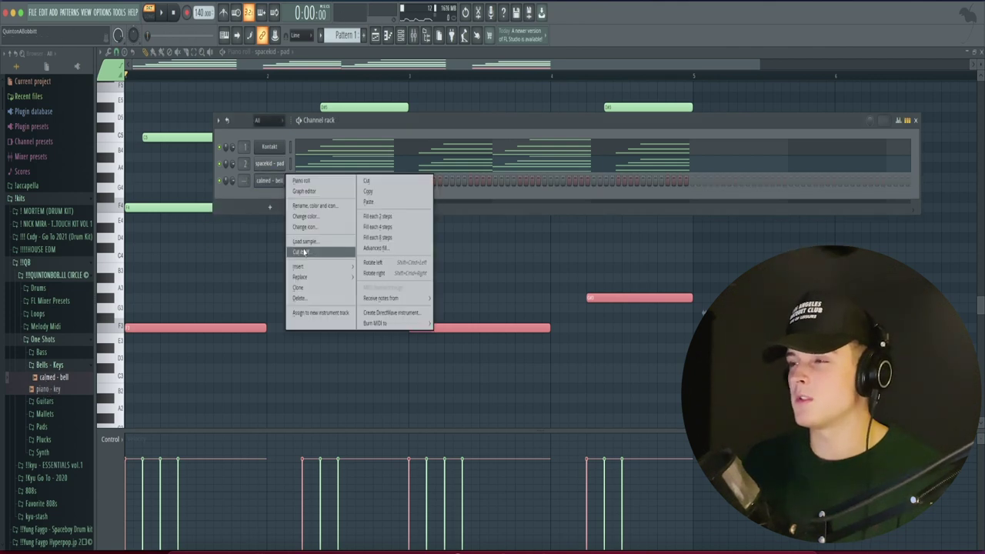
{"action": "left_click", "coordinate": [301, 252]}
Step: Open the calmed - bell channel in the piano roll and examine the ghosted chord notes in the upper octaves
{"action": "right_click", "coordinate": [270, 181]}
{"action": "left_click", "coordinate": [301, 180]}
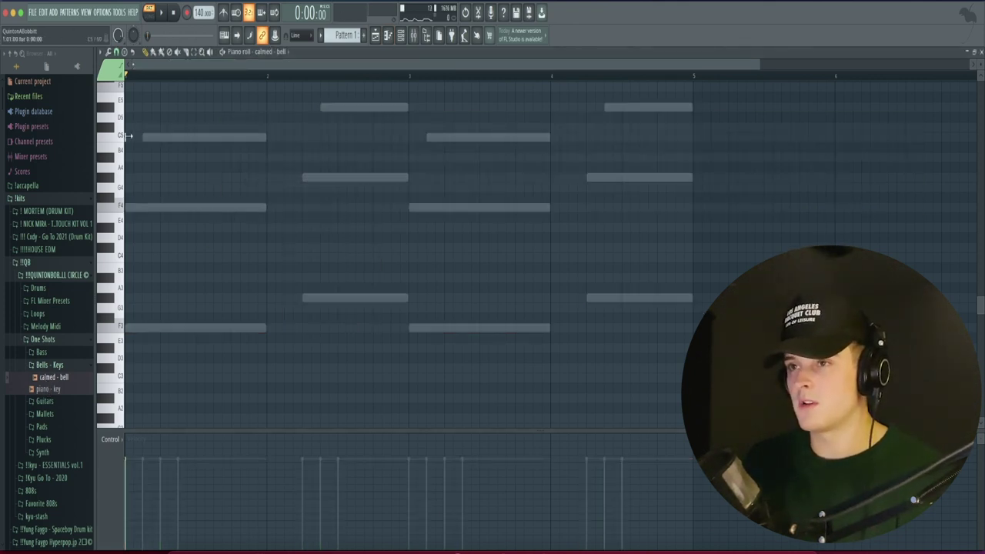
{"action": "scroll", "coordinate": [159, 84], "scroll_direction": "up", "scroll_amount": 4}
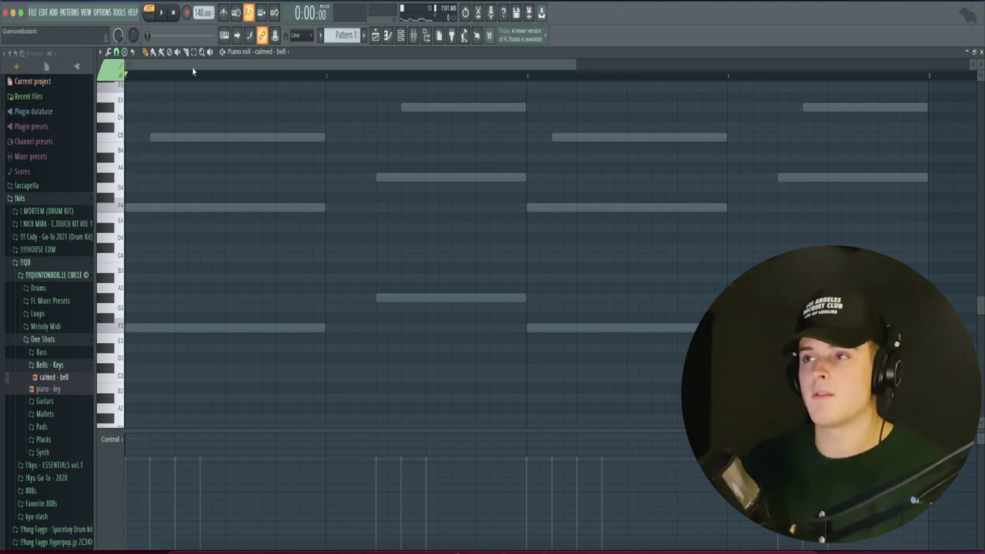
{"action": "scroll", "coordinate": [156, 82], "scroll_direction": "up", "scroll_amount": 2}
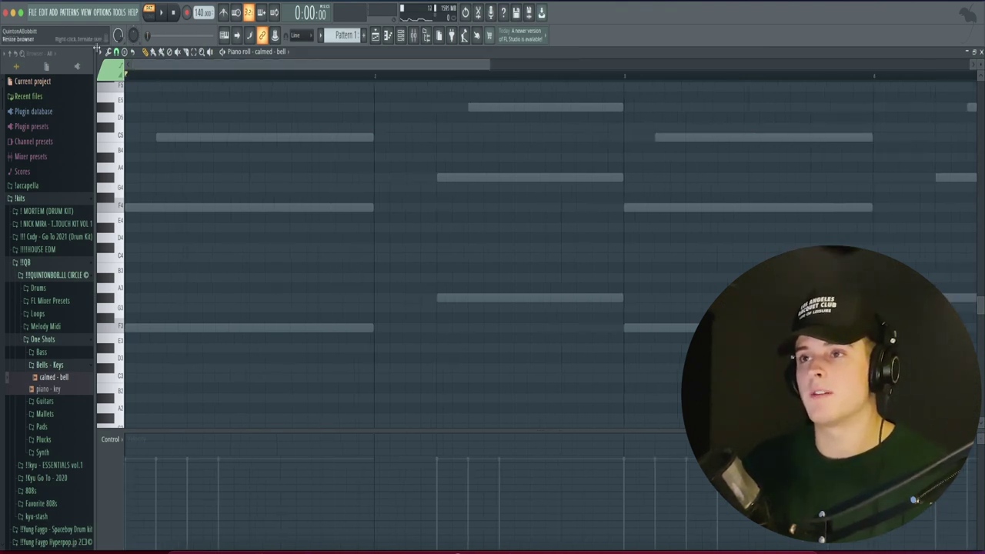
{"action": "left_click", "coordinate": [100, 51]}
{"action": "mouse_move", "coordinate": [124, 124]}
{"action": "left_click", "coordinate": [309, 150]}
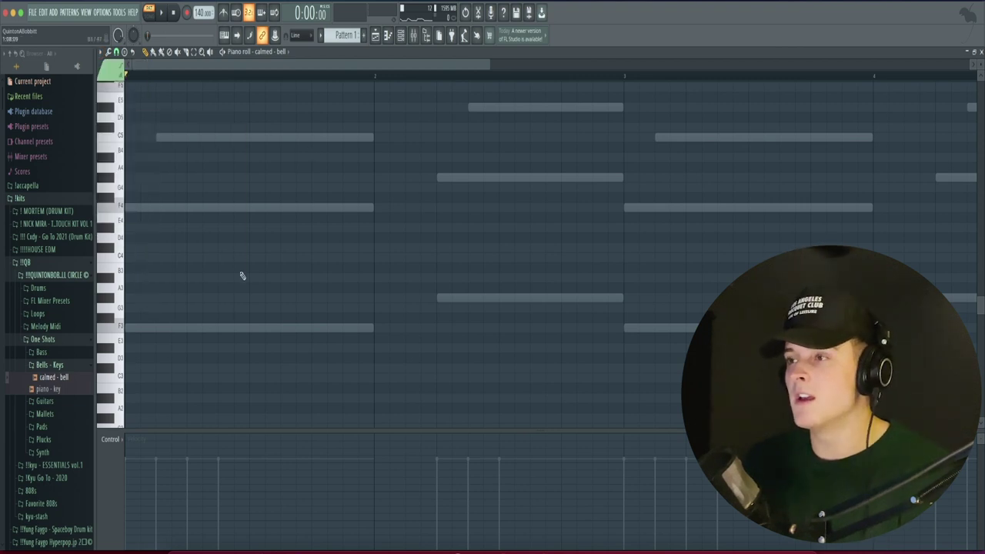
{"action": "scroll", "coordinate": [242, 275], "scroll_direction": "up", "scroll_amount": 3}
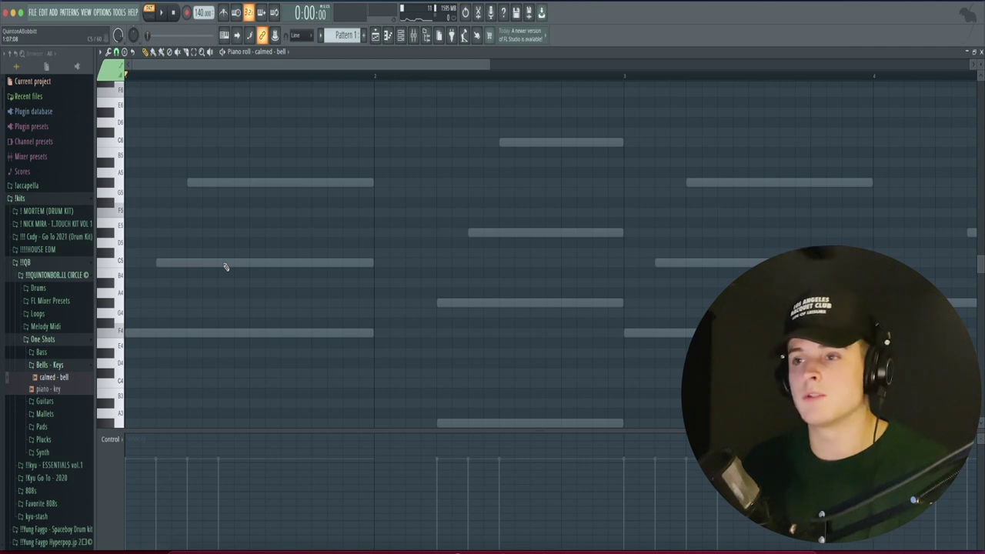
{"action": "scroll", "coordinate": [185, 277], "scroll_direction": "up", "scroll_amount": 4}
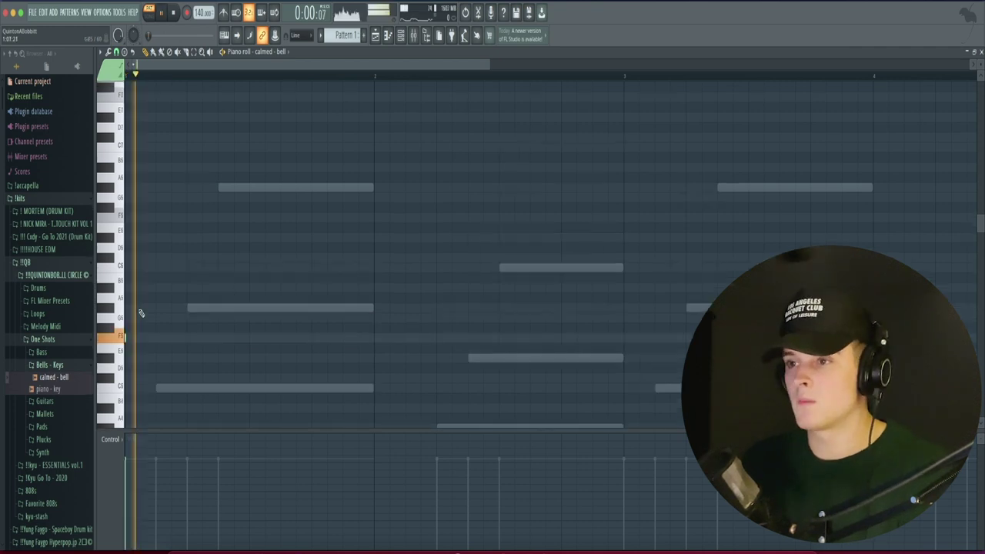
Step: Draw short bell notes after the opening F5, continuing with G#6, C6 and G#5, across two bars and repeat them through bar 4
{"action": "key", "text": "space"}
{"action": "left_click", "coordinate": [156, 187]}
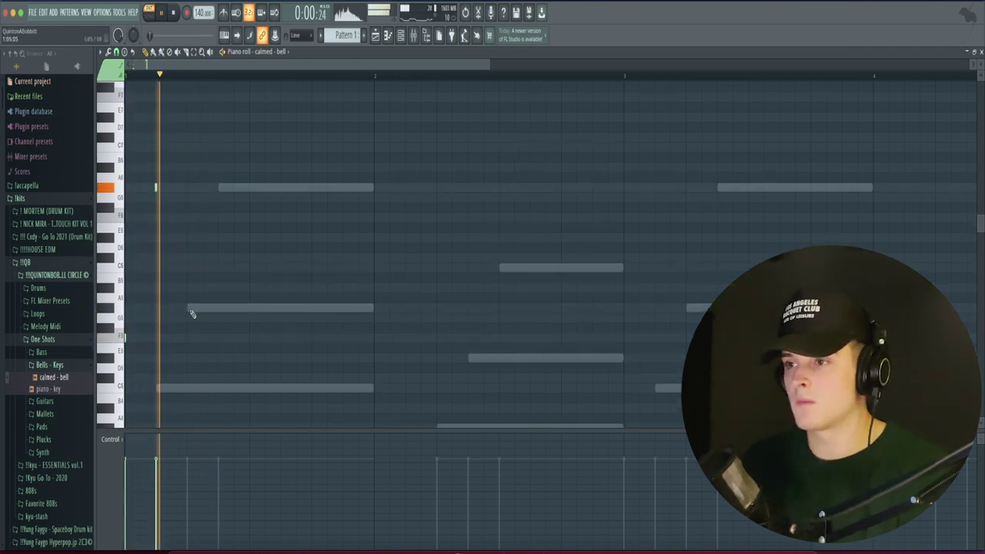
{"action": "left_click", "coordinate": [188, 267]}
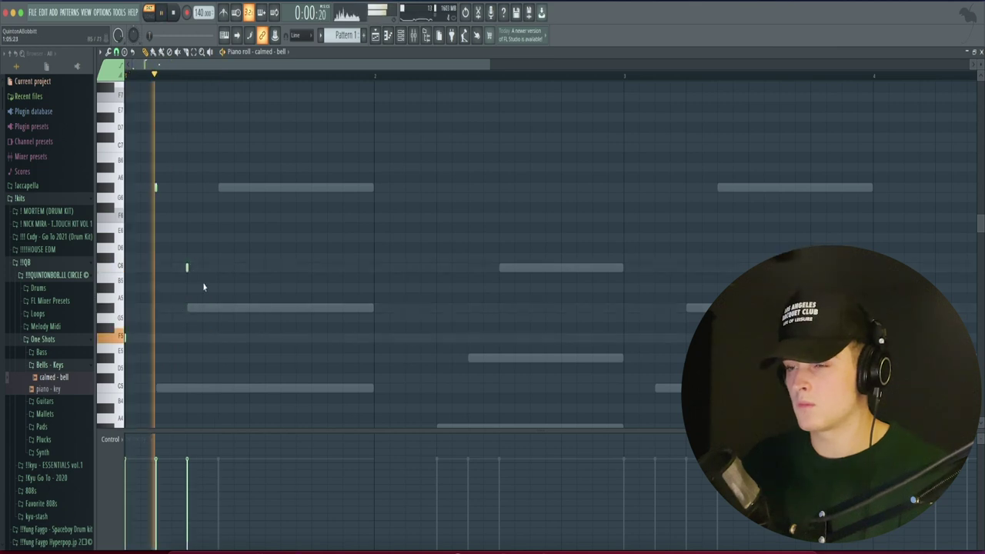
{"action": "left_click", "coordinate": [234, 308]}
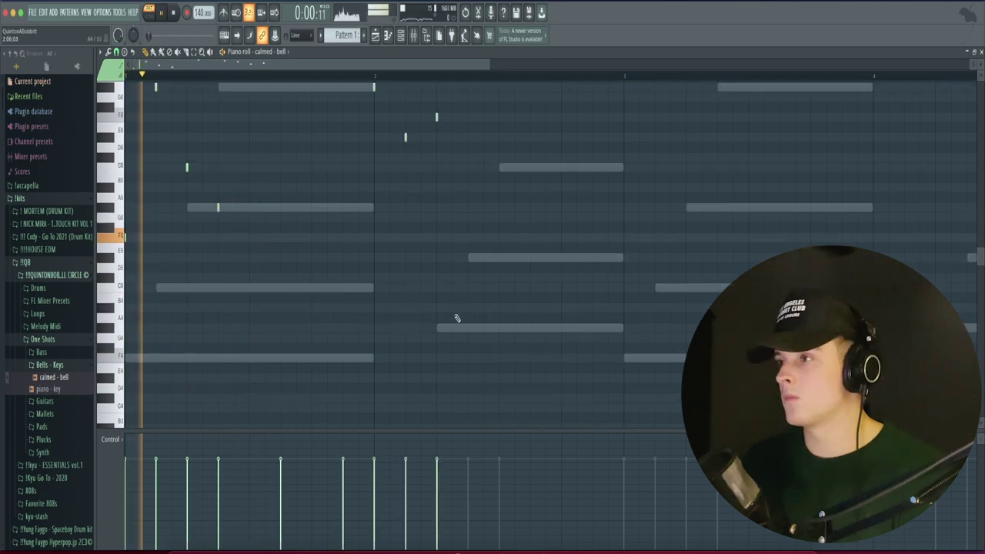
{"action": "scroll", "coordinate": [457, 318], "scroll_direction": "up", "scroll_amount": 3}
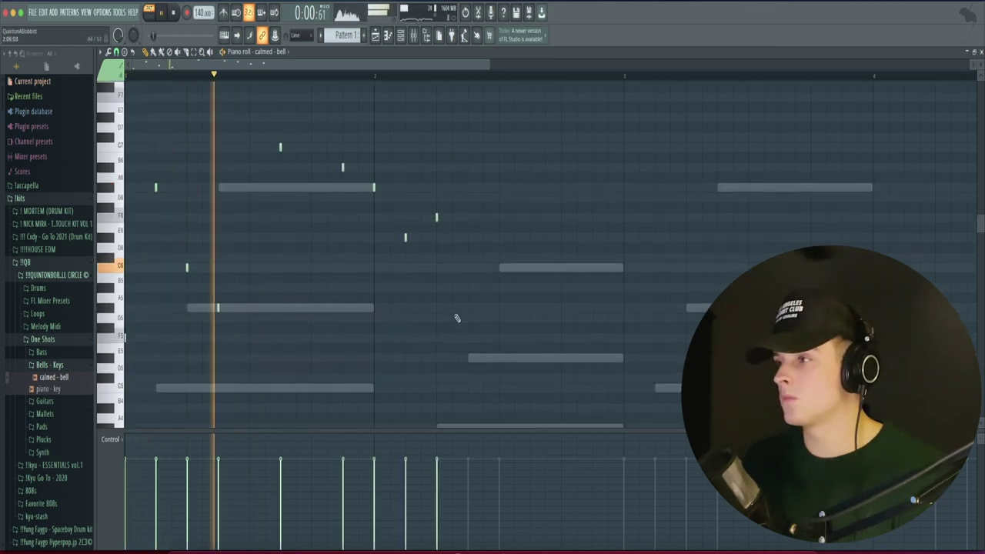
{"action": "scroll", "coordinate": [457, 318], "scroll_direction": "down", "scroll_amount": 3}
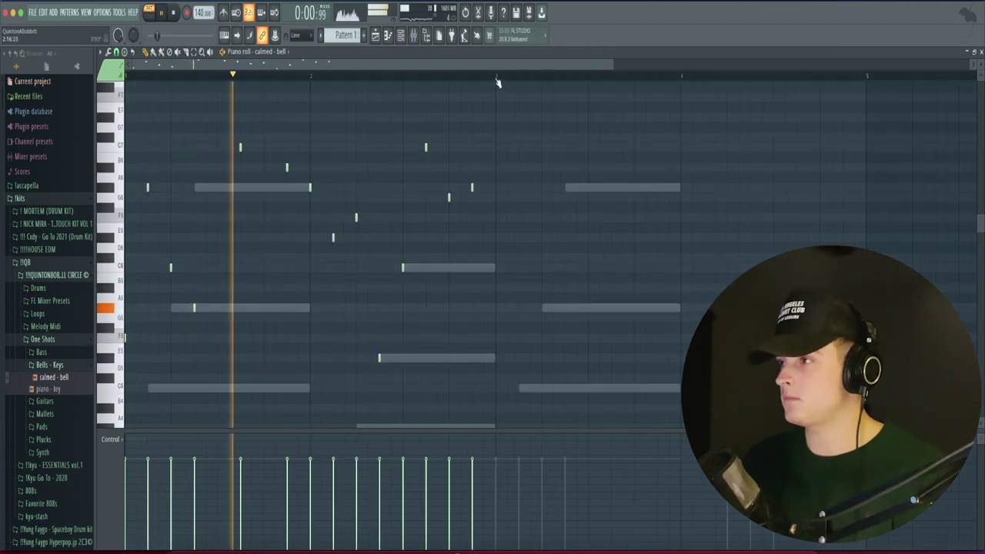
{"action": "key", "text": "ctrl+a"}
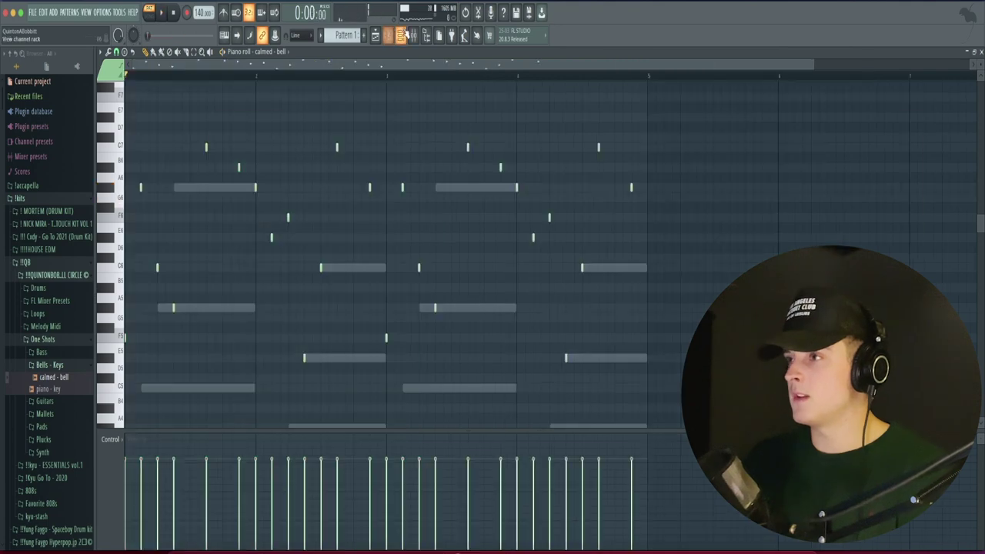
Step: Bring up the mixer and solo the bell's track, Insert 3
{"action": "left_click", "coordinate": [402, 35]}
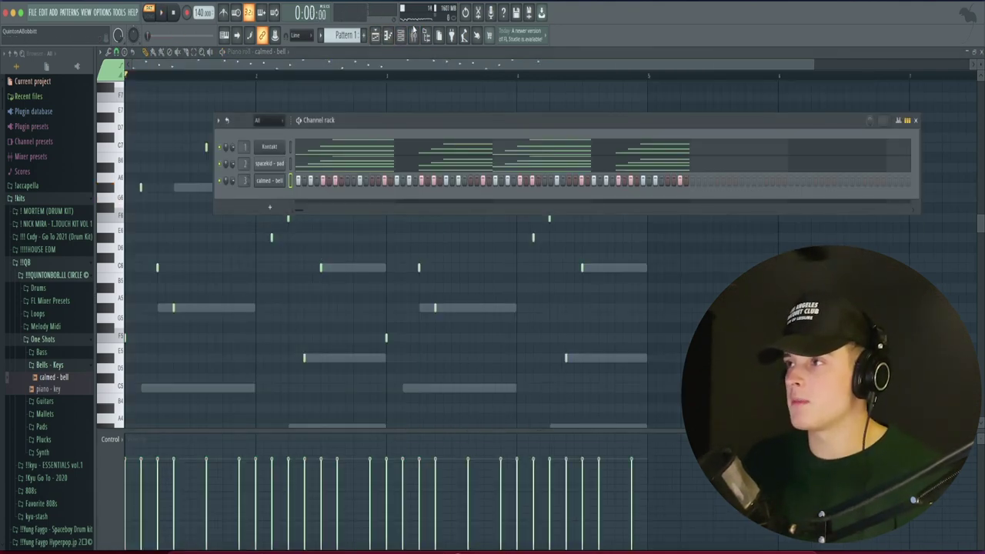
{"action": "left_click", "coordinate": [412, 36]}
{"action": "right_click", "coordinate": [195, 201]}
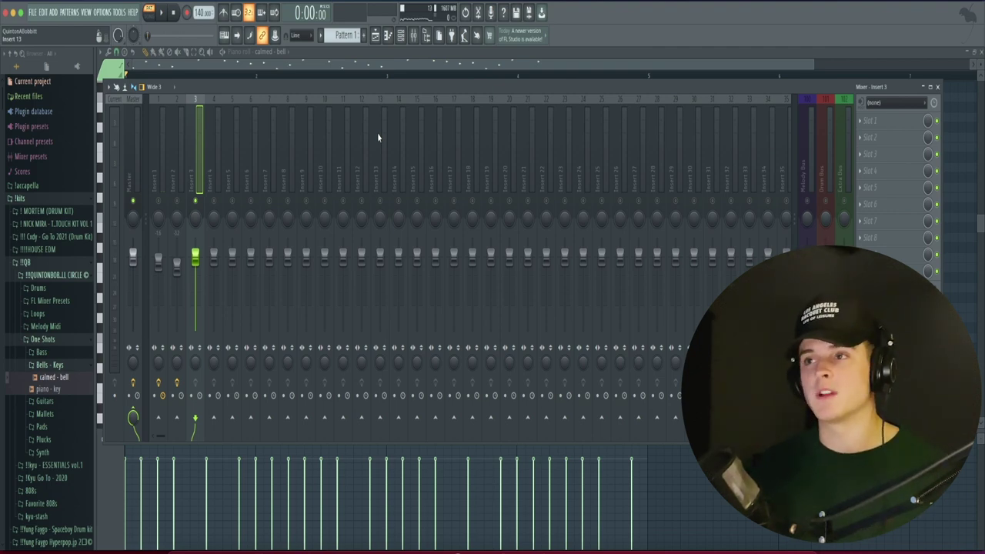
Step: Load ValhallaVintageVerb into the first effect slot of Insert 3 and set its mix to 72.4% during playback
{"action": "left_click", "coordinate": [878, 120]}
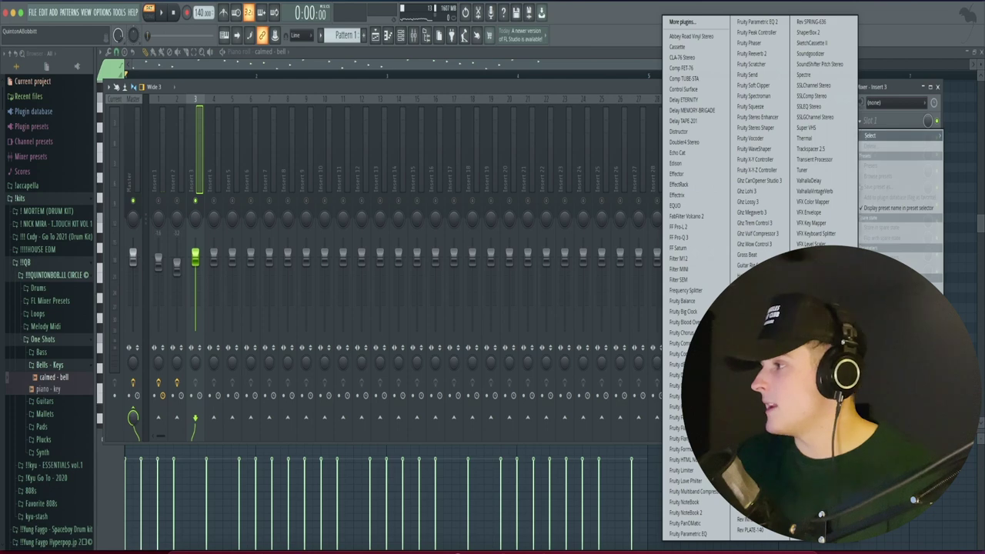
{"action": "left_click", "coordinate": [830, 192]}
{"action": "key", "text": "space"}
{"action": "left_click_drag", "start_coordinate": [72, 46], "coordinate": [257, 63]}
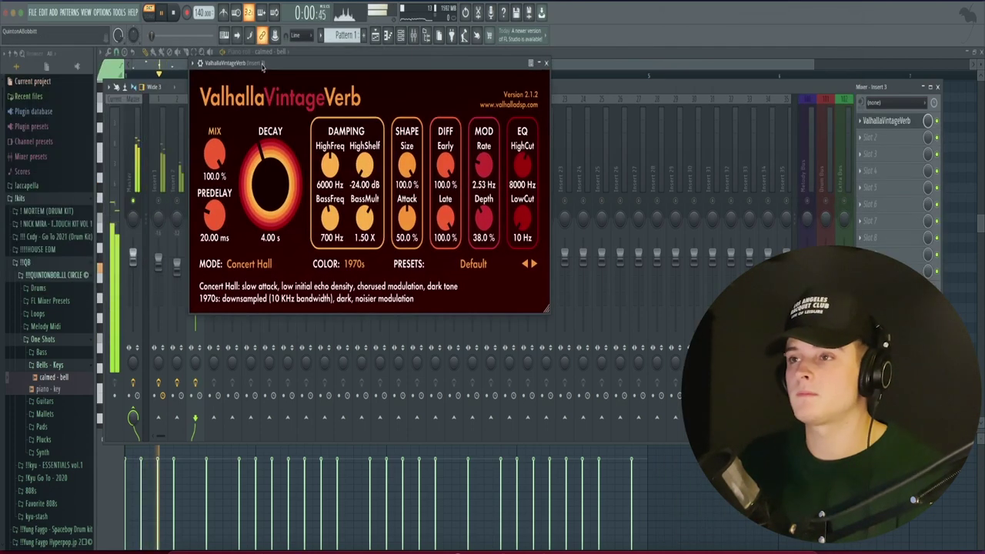
{"action": "left_click_drag", "start_coordinate": [217, 152], "coordinate": [217, 165]}
{"action": "key", "text": "space"}
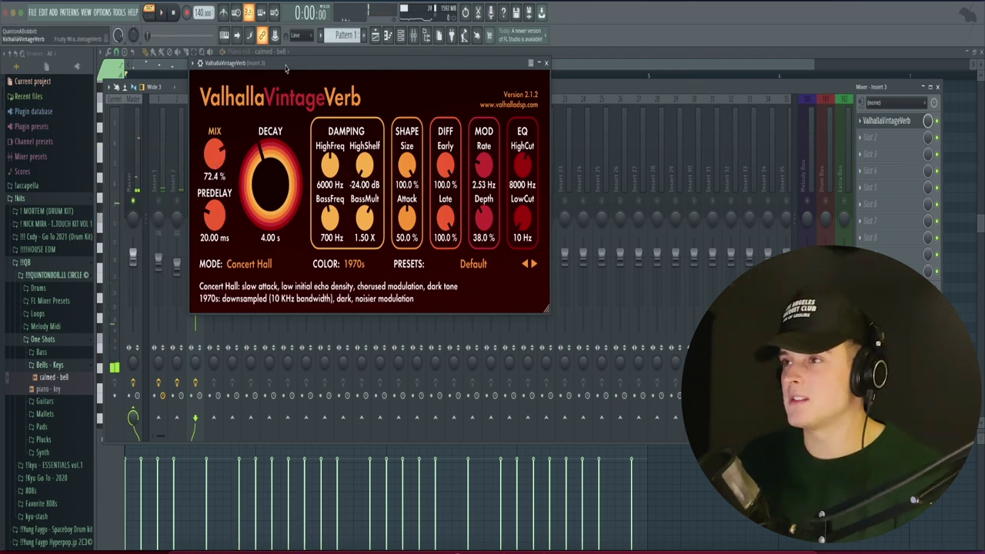
Step: Load Delay ETERNITY into the second slot of Insert 3, lower its dry/wet to 0.128, and audition the bell
{"action": "left_click", "coordinate": [885, 137]}
{"action": "mouse_move", "coordinate": [885, 151]}
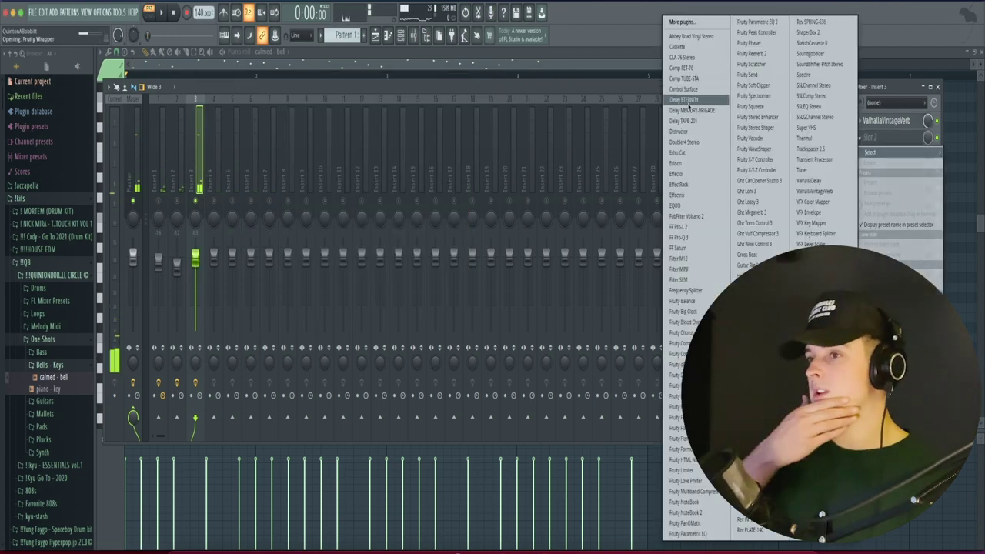
{"action": "left_click", "coordinate": [689, 104]}
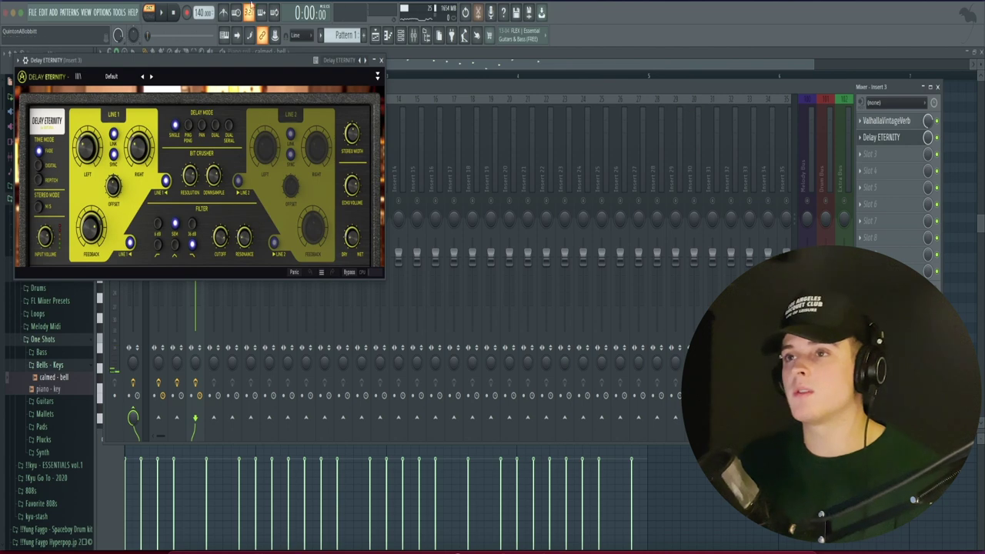
{"action": "left_click_drag", "start_coordinate": [151, 67], "coordinate": [283, 85]}
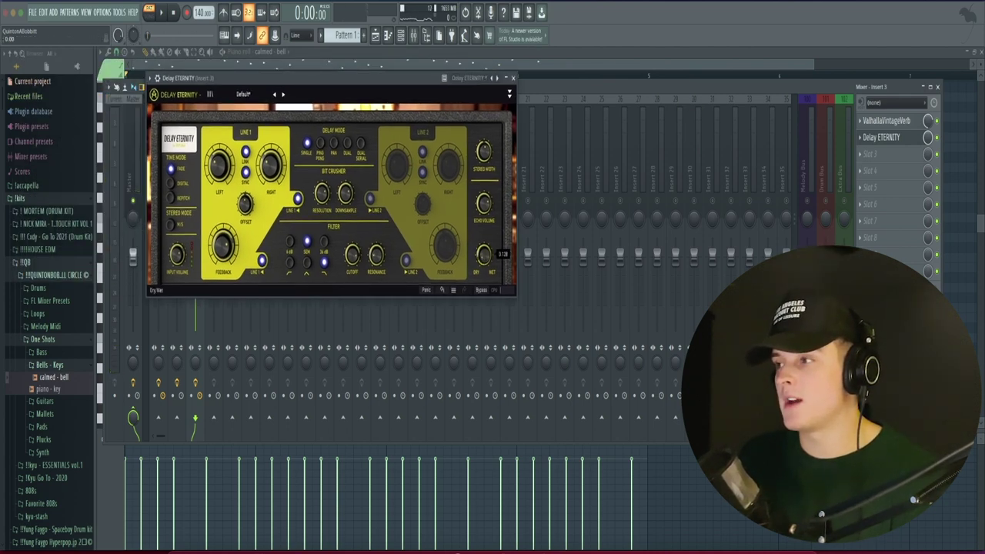
{"action": "key", "text": "space"}
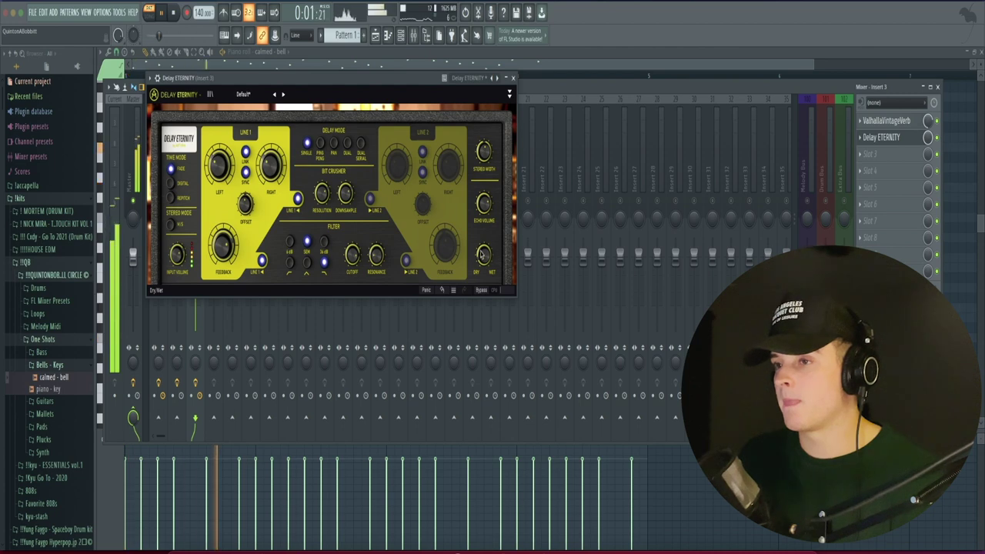
{"action": "left_click", "coordinate": [514, 78]}
{"action": "key", "text": "space"}
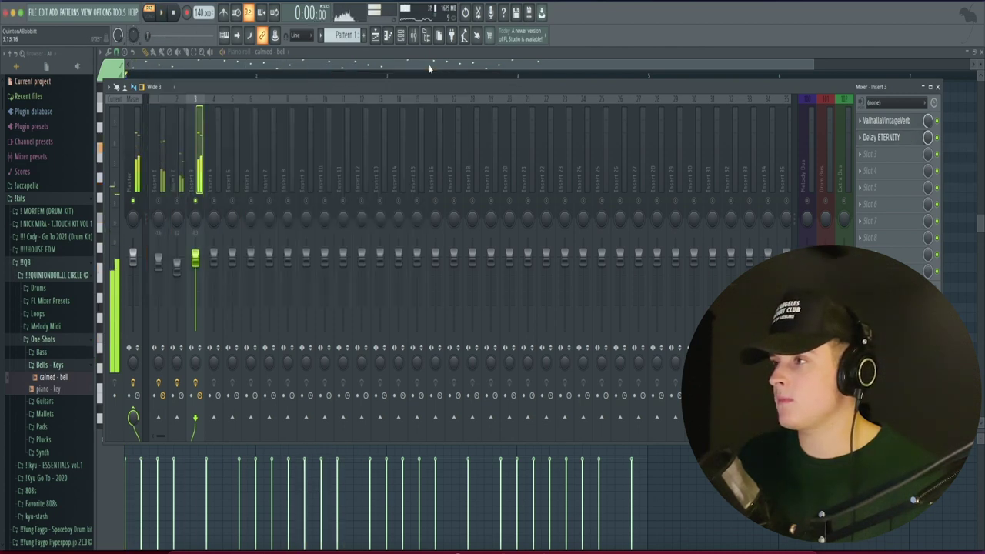
Step: Load HalfTime on Insert 3 and move it to the first slot, ahead of the reverb and delay
{"action": "key", "text": "F9"}
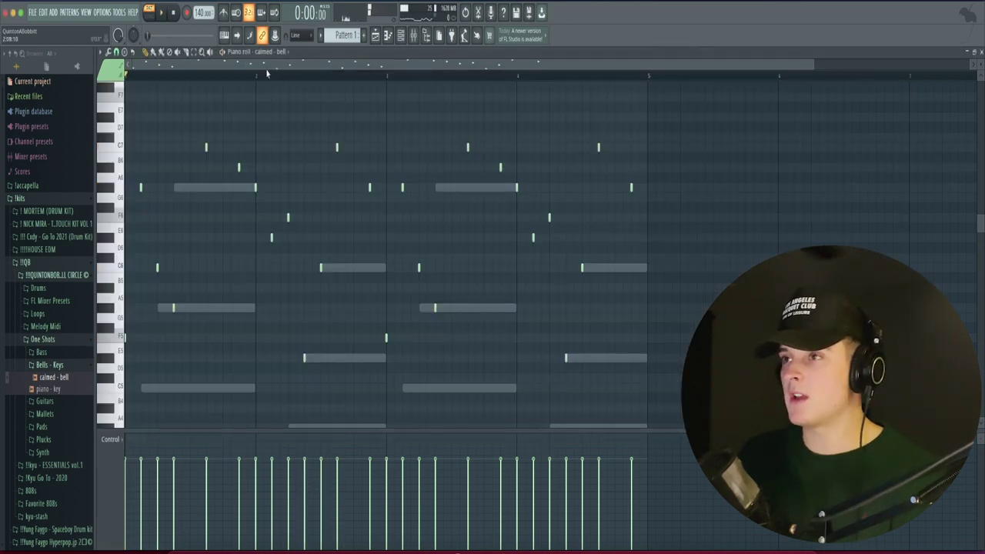
{"action": "left_click", "coordinate": [414, 34]}
{"action": "left_click", "coordinate": [882, 154]}
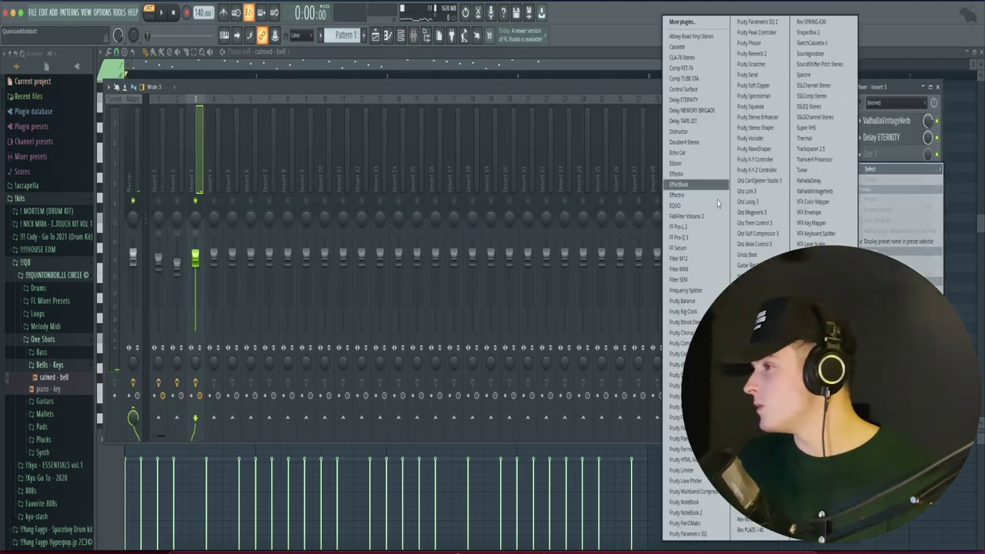
{"action": "left_click", "coordinate": [750, 275]}
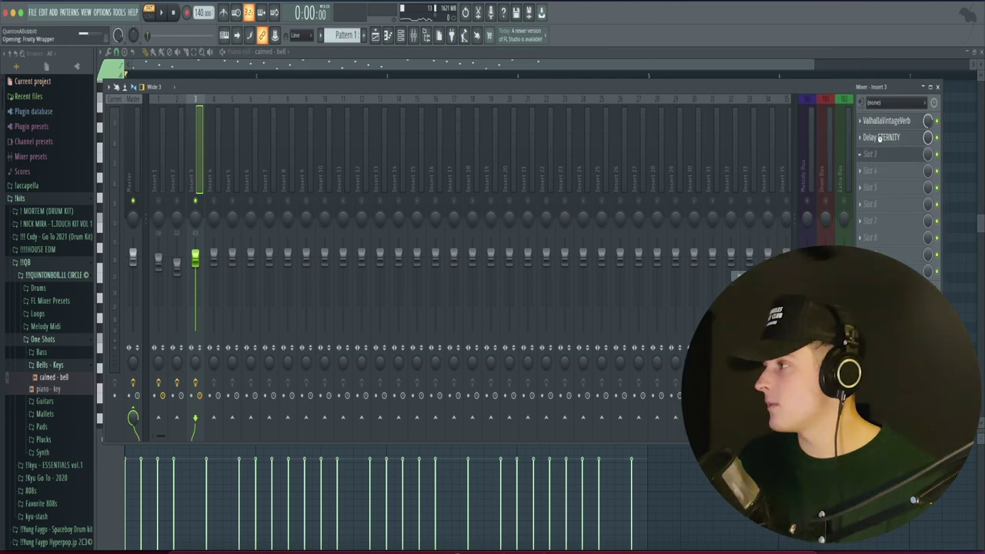
{"action": "scroll", "coordinate": [875, 155], "scroll_direction": "up", "scroll_amount": 2}
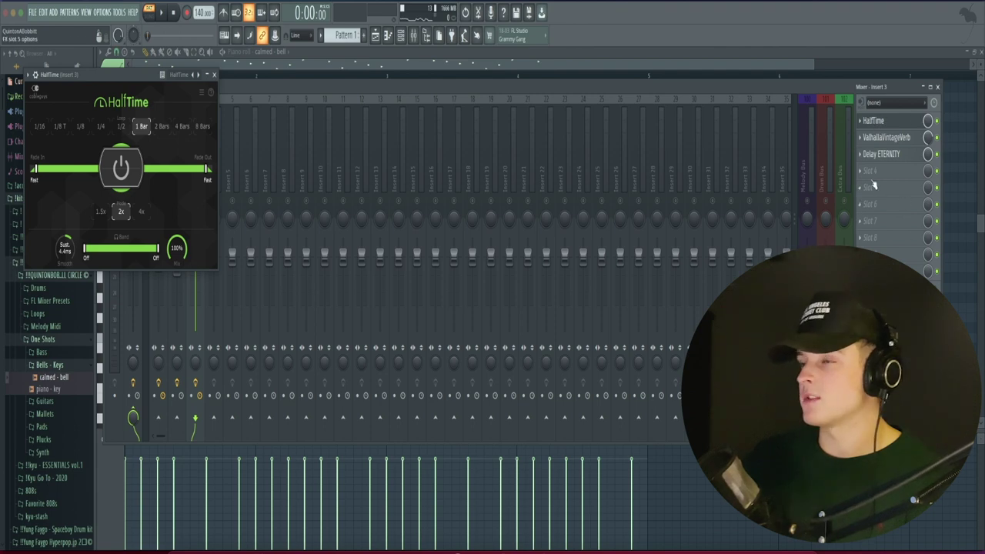
Step: Set HalfTime's loop length to 2 Bars and its mix to 54% during playback, and close it
{"action": "left_click_drag", "start_coordinate": [77, 75], "coordinate": [403, 107]}
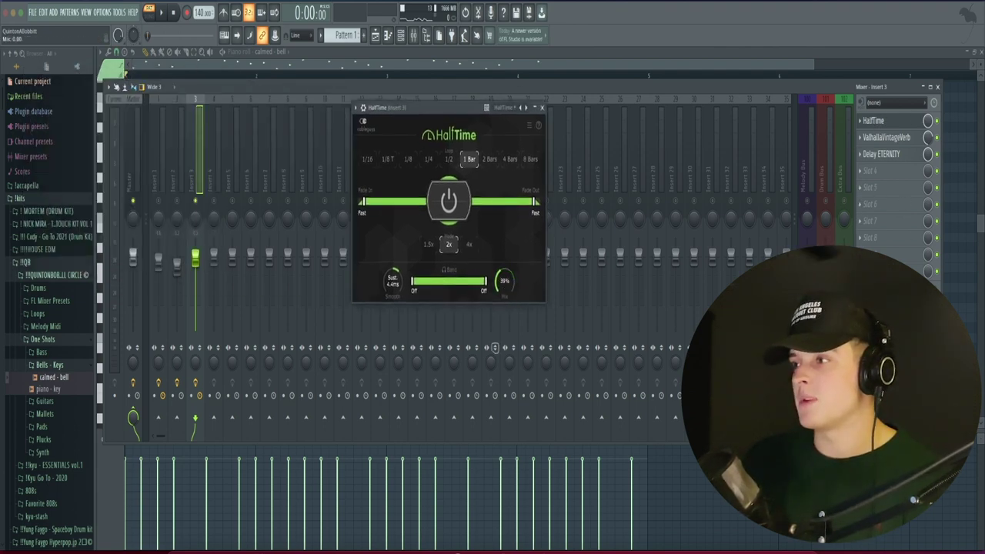
{"action": "left_click", "coordinate": [489, 159]}
{"action": "key", "text": "space"}
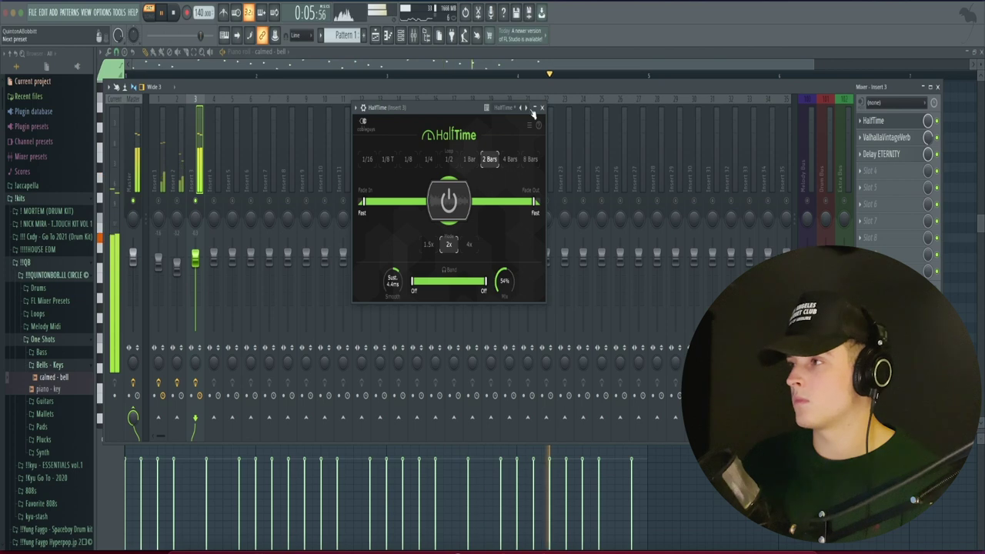
{"action": "left_click", "coordinate": [542, 107]}
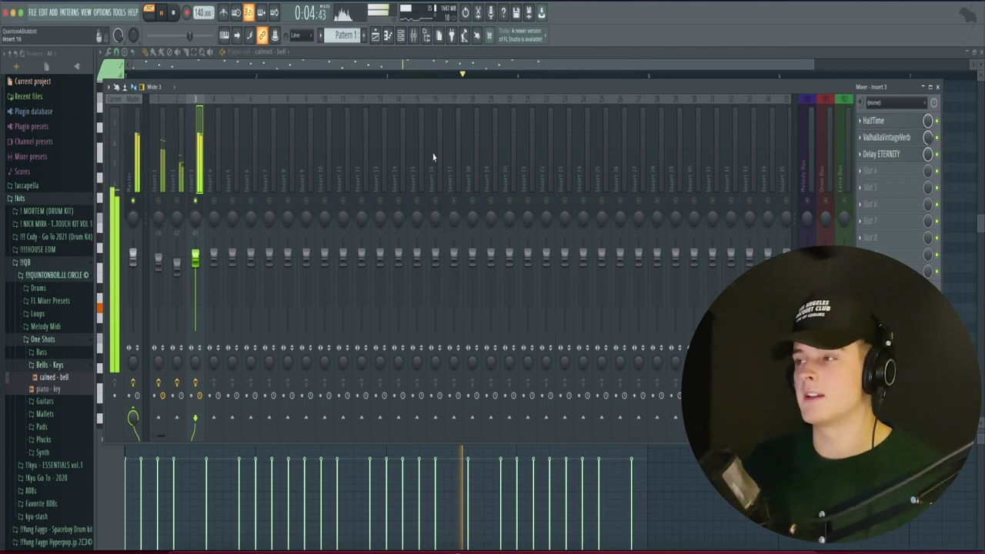
{"action": "key", "text": "space"}
Step: Load EffectRack into the fourth slot of Insert 3 with PanMan on the Hard Bounce MIDI preset, at 80% mix level
{"action": "left_click", "coordinate": [876, 171]}
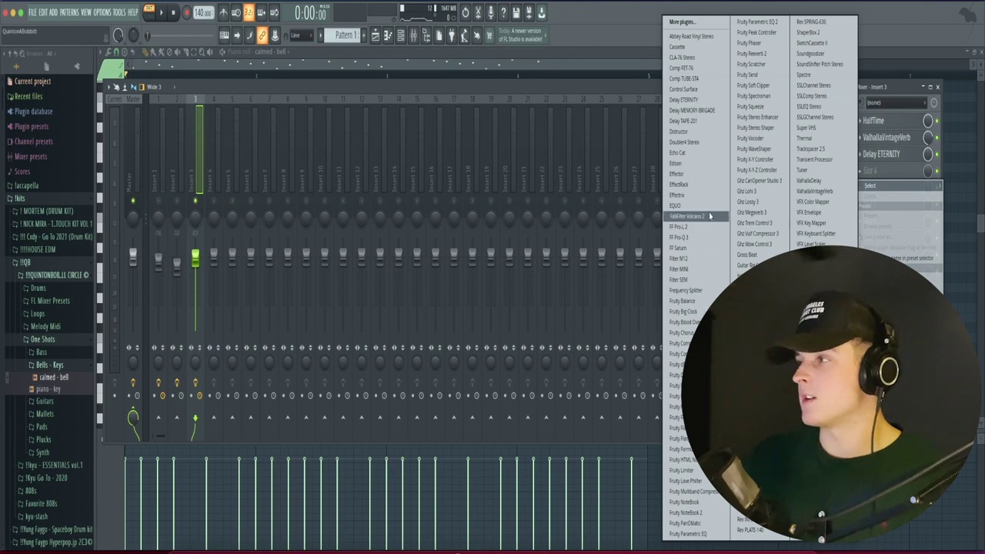
{"action": "left_click", "coordinate": [685, 185]}
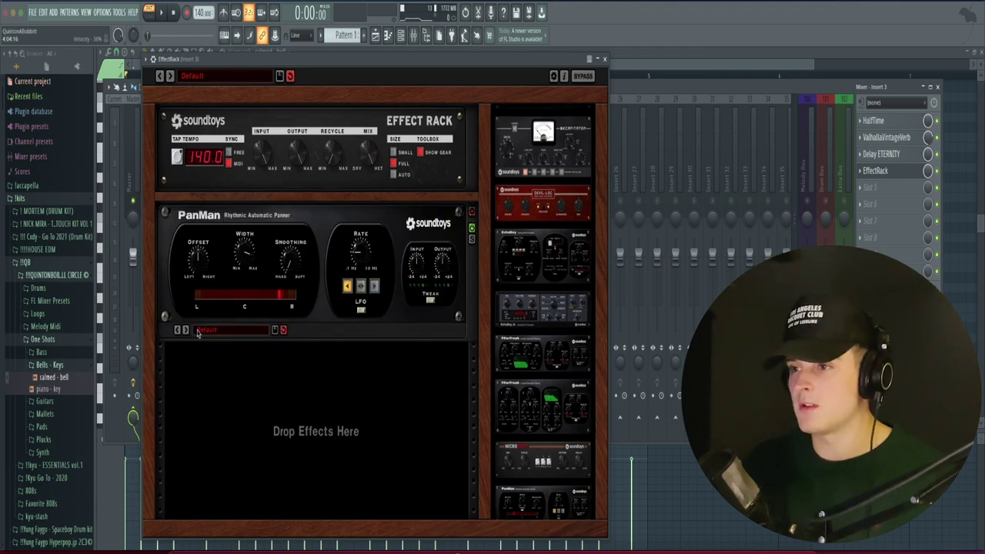
{"action": "left_click", "coordinate": [198, 332]}
{"action": "left_click", "coordinate": [241, 308]}
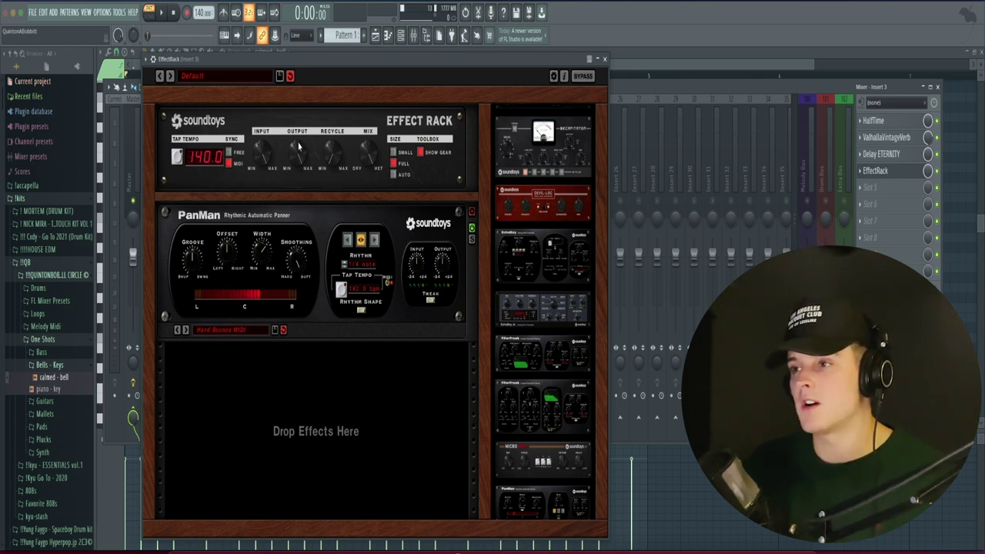
{"action": "key", "text": "Escape"}
{"action": "key", "text": "space"}
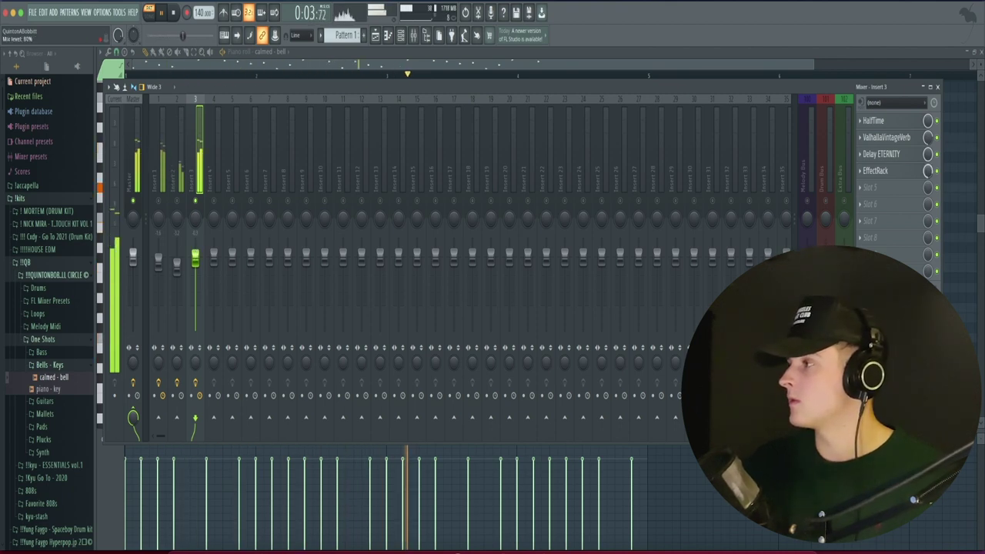
Step: Unsolo Insert 3 to hear all layers together and set the project tempo to 137 BPM
{"action": "key", "text": "space"}
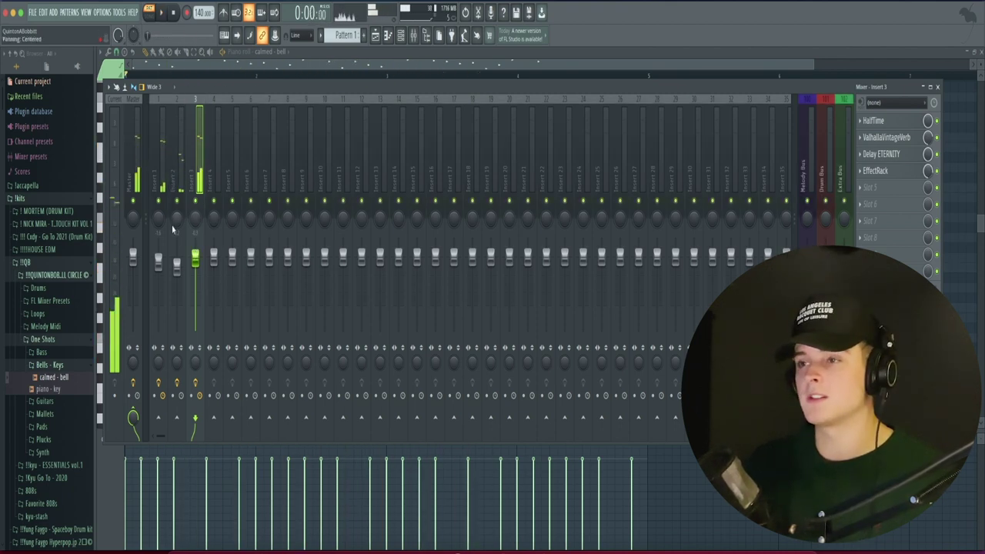
{"action": "key", "text": "space"}
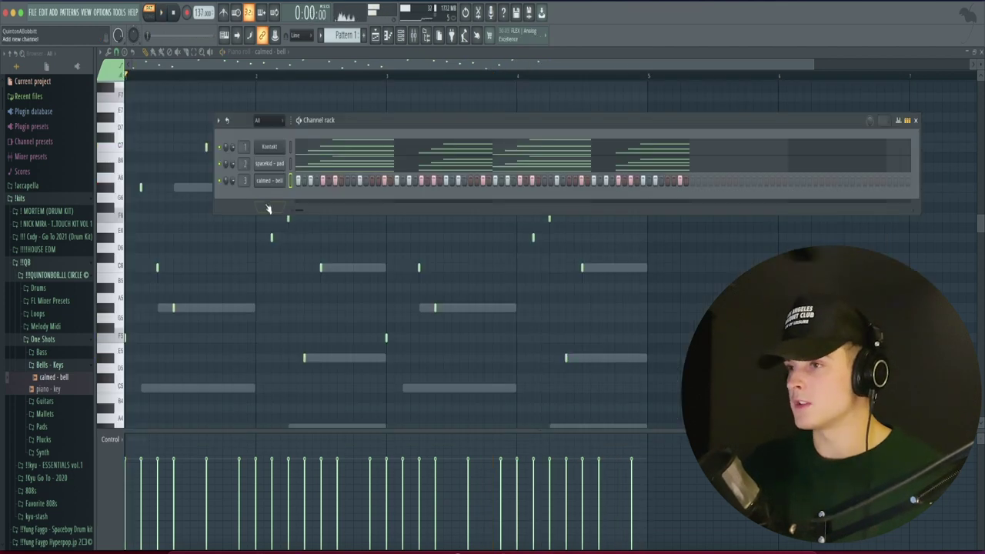
Step: Add an Analog Lab V channel with the Arpeggiated Crystals preset from the OPIA - Kill September bank
{"action": "left_click", "coordinate": [259, 206]}
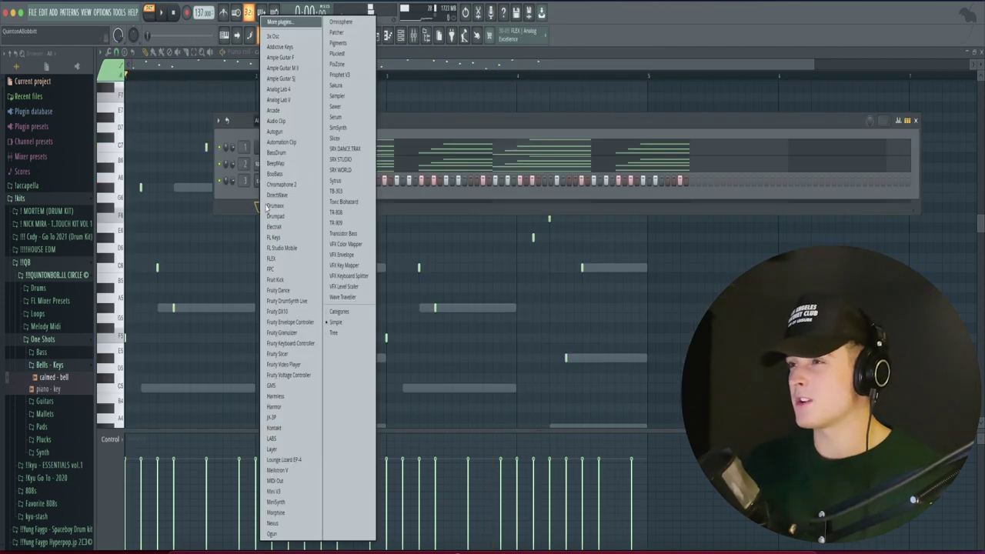
{"action": "left_click", "coordinate": [280, 100]}
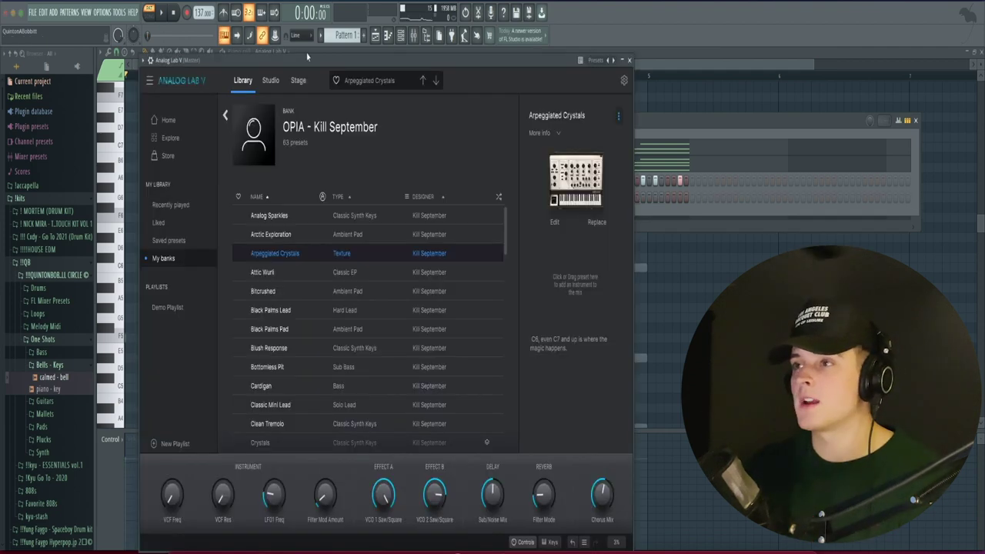
{"action": "left_click_drag", "start_coordinate": [305, 60], "coordinate": [320, 56]}
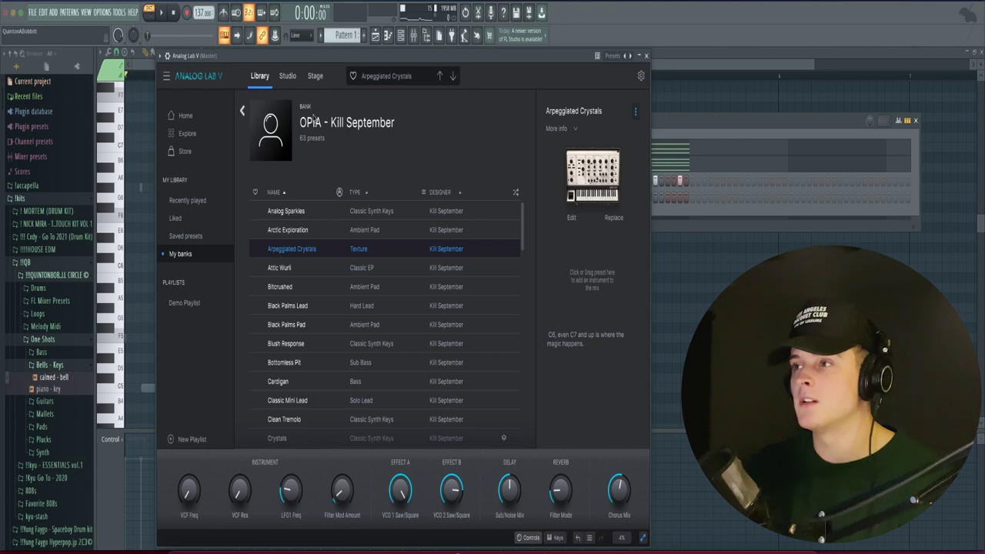
{"action": "left_click", "coordinate": [646, 56]}
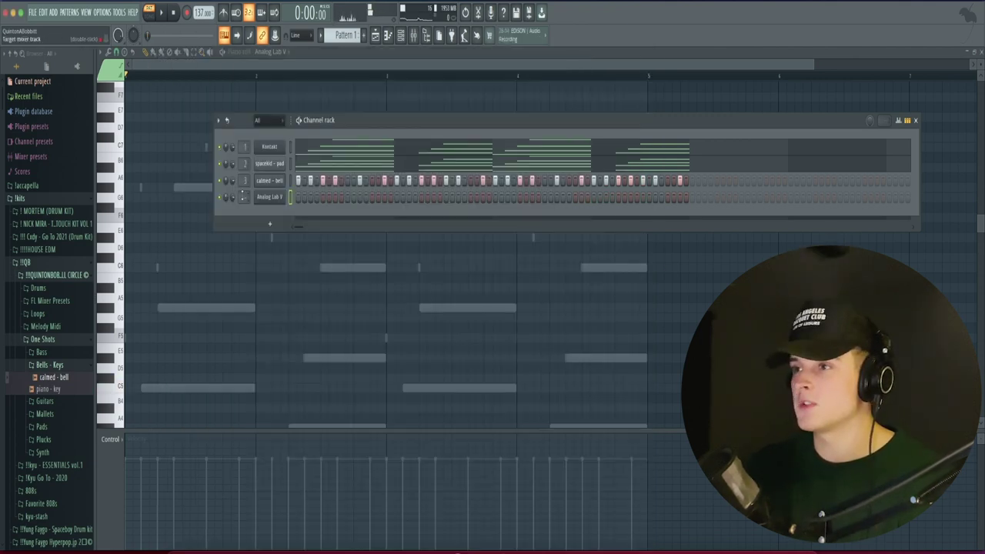
Step: Draw one sustained F5 note across all four bars in the Analog Lab V channel's piano roll and audition it
{"action": "right_click", "coordinate": [276, 198]}
{"action": "left_click", "coordinate": [305, 200]}
{"action": "right_click", "coordinate": [277, 199]}
{"action": "left_click", "coordinate": [300, 197]}
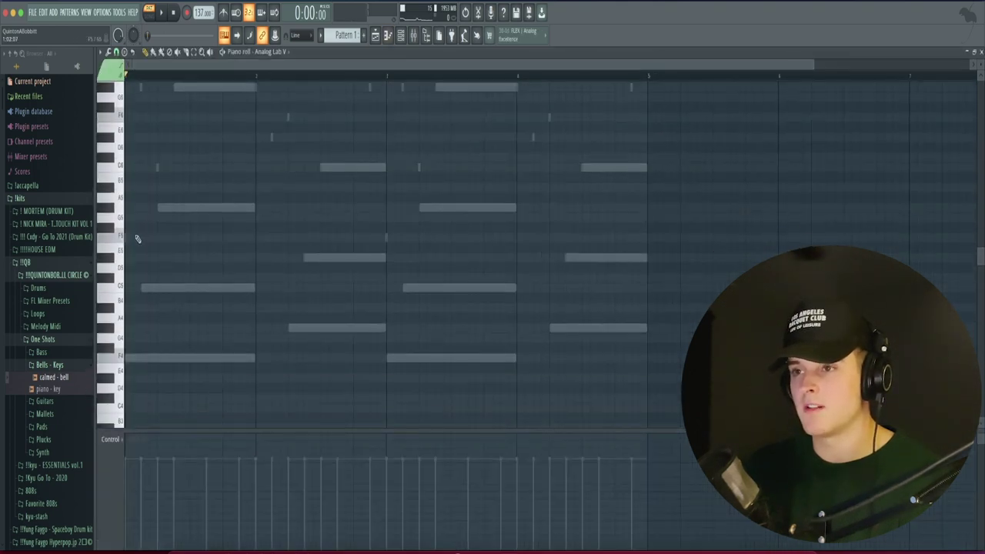
{"action": "left_click_drag", "start_coordinate": [127, 239], "coordinate": [647, 239]}
{"action": "scroll", "coordinate": [503, 269], "scroll_direction": "up", "scroll_amount": 2}
{"action": "key", "text": "space"}
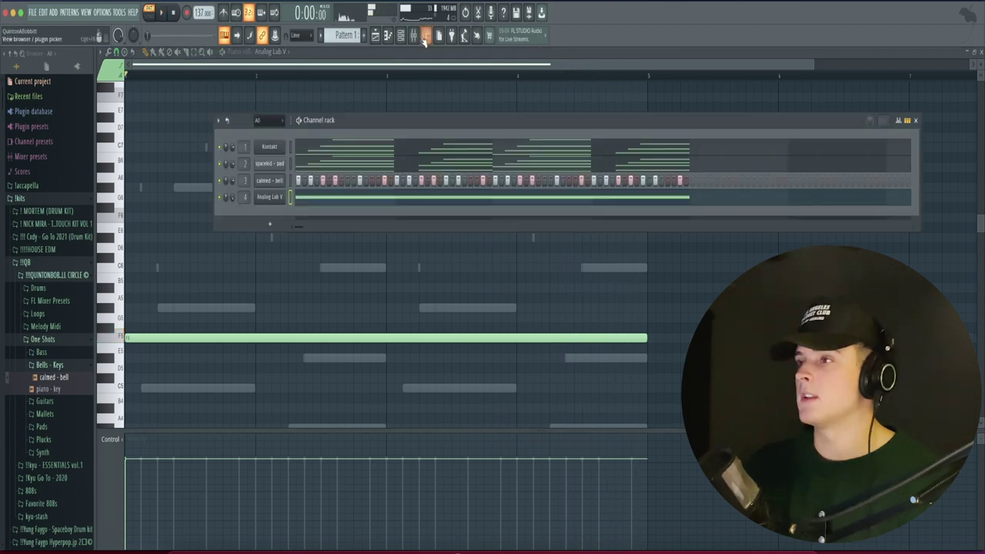
Step: Add a second Analog Lab V instrument channel to the channel rack and close its plugin window
{"action": "left_click", "coordinate": [413, 36]}
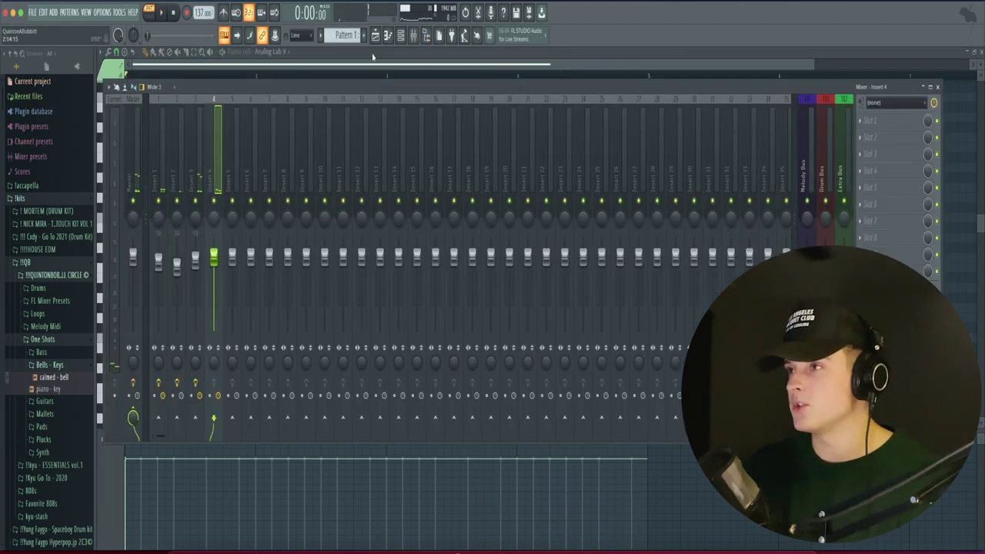
{"action": "left_click", "coordinate": [413, 35]}
{"action": "left_click", "coordinate": [401, 36]}
{"action": "left_click", "coordinate": [267, 224]}
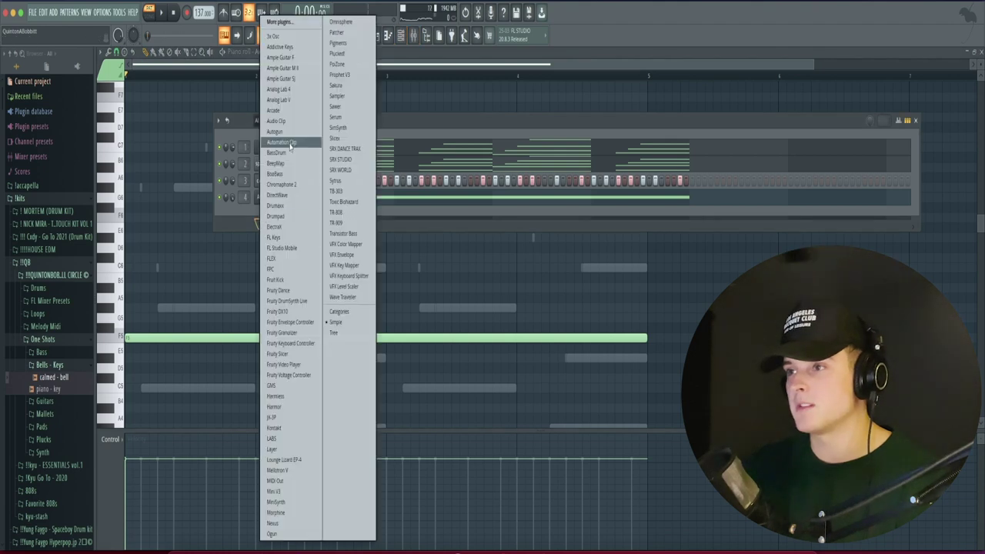
{"action": "left_click", "coordinate": [300, 103]}
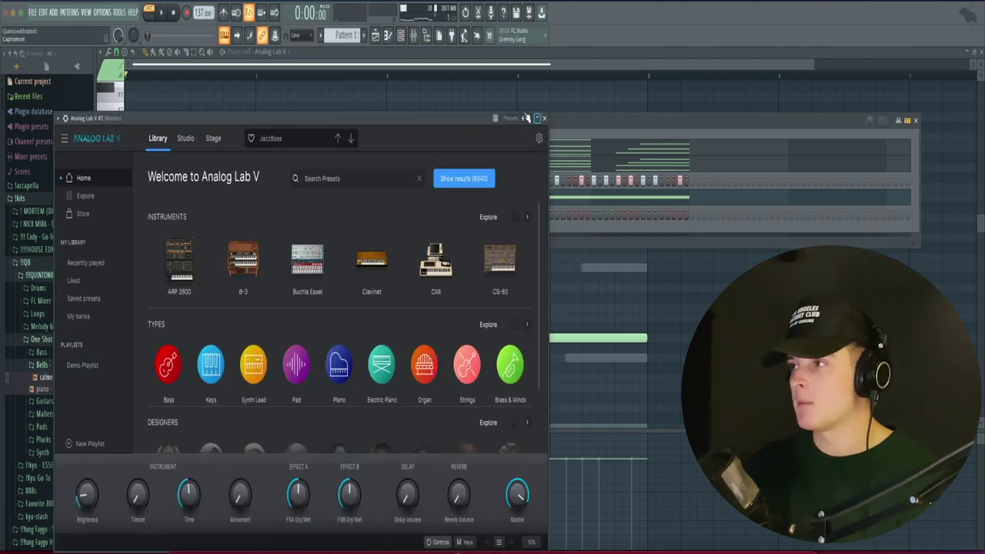
{"action": "left_click_drag", "start_coordinate": [372, 137], "coordinate": [412, 77]}
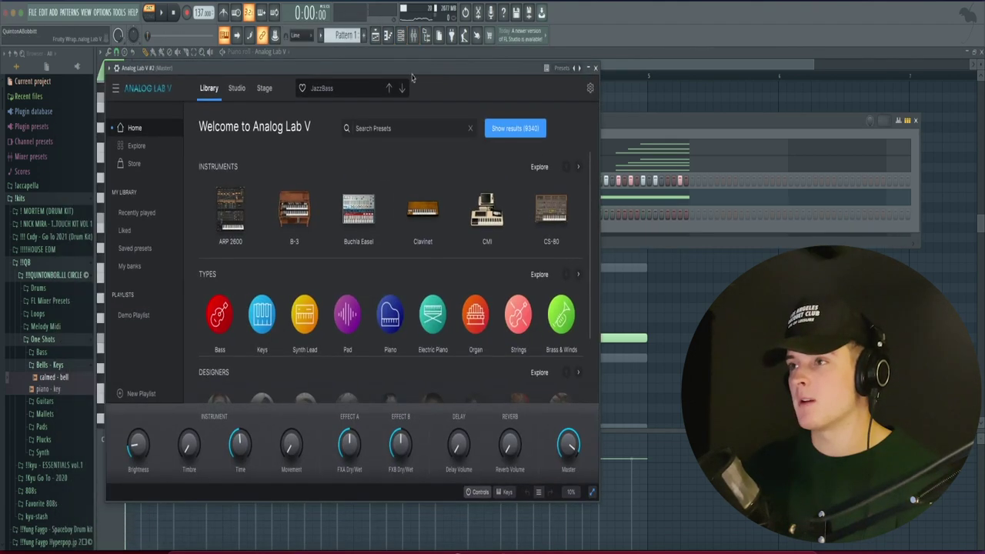
{"action": "left_click", "coordinate": [595, 68]}
Step: Draw an alternating F3 and G#3 line across four bars in the Analog Lab V #2 piano roll, following the ghosted low notes
{"action": "right_click", "coordinate": [284, 206]}
{"action": "left_click", "coordinate": [300, 214]}
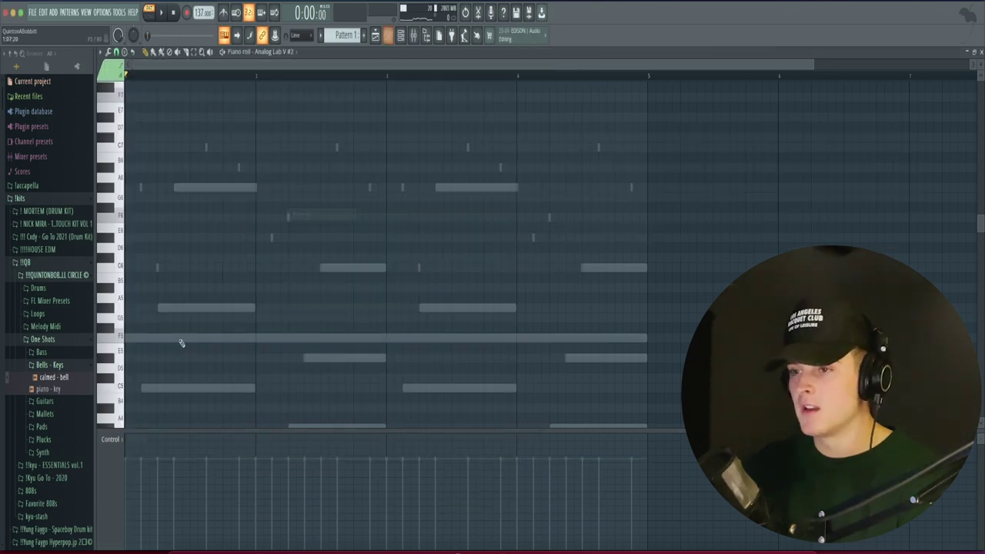
{"action": "scroll", "coordinate": [154, 277], "scroll_direction": "down", "scroll_amount": 5}
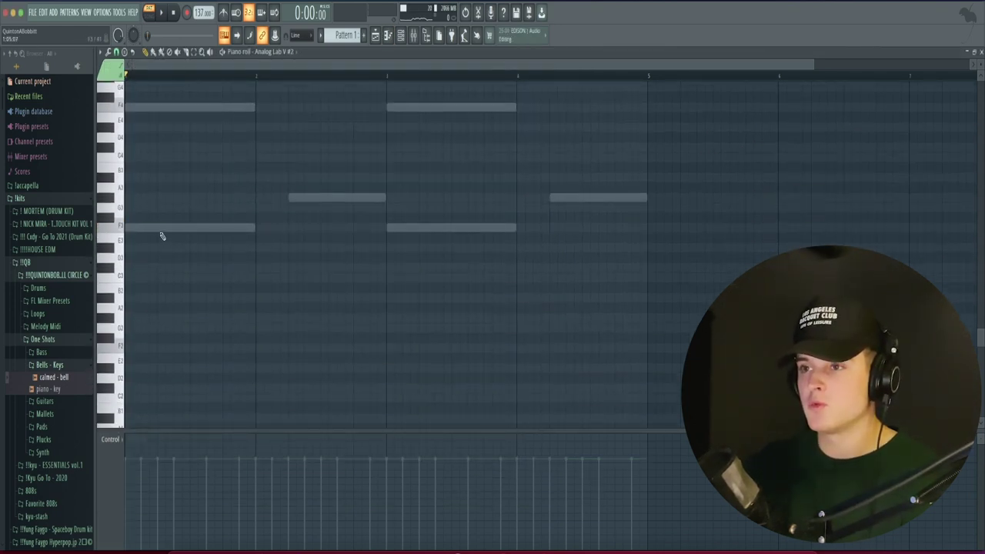
{"action": "left_click", "coordinate": [160, 231]}
{"action": "left_click", "coordinate": [308, 198]}
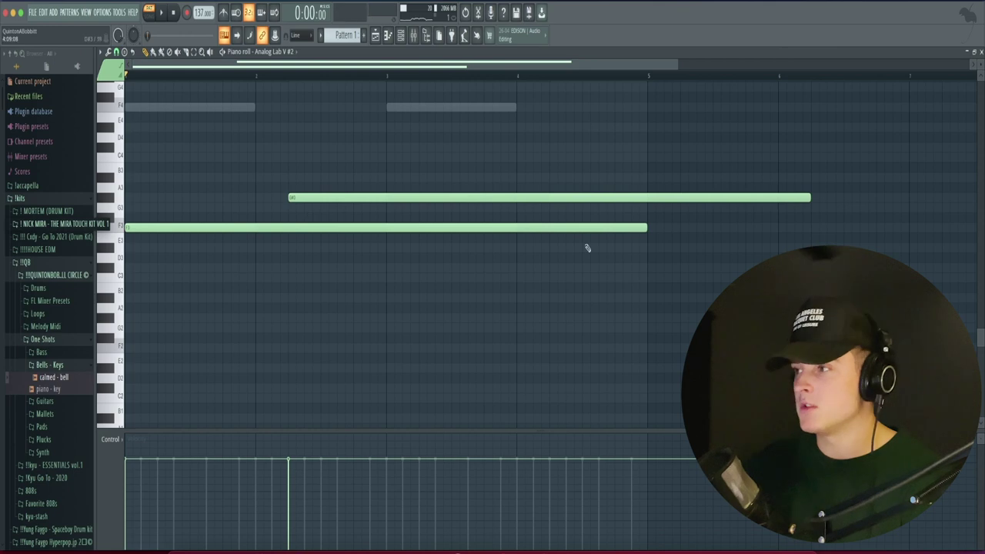
{"action": "key", "text": "super+l"}
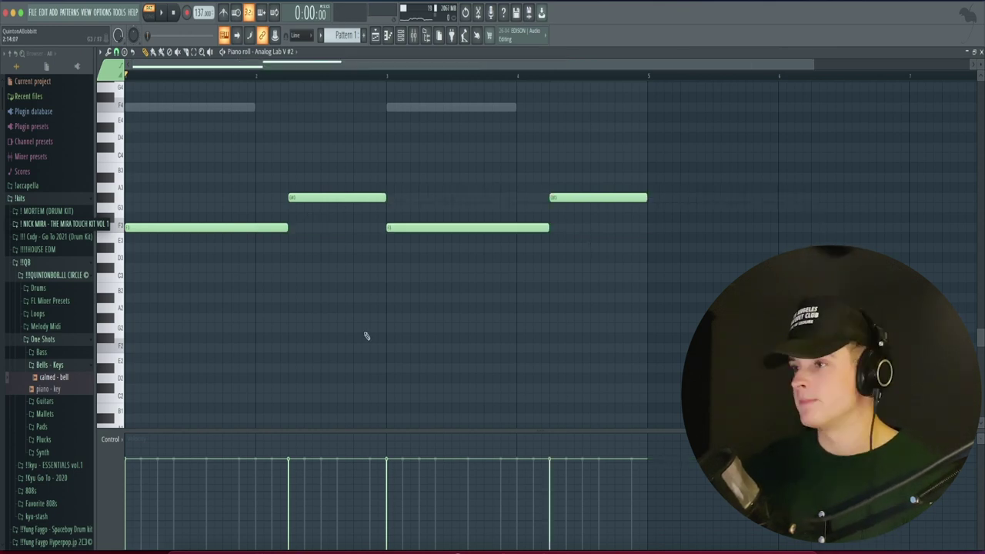
Step: Audition the new low line with the other layers and check that Analog Lab V #2 is routed to mixer Insert 5
{"action": "key", "text": "space"}
{"action": "left_click", "coordinate": [400, 35]}
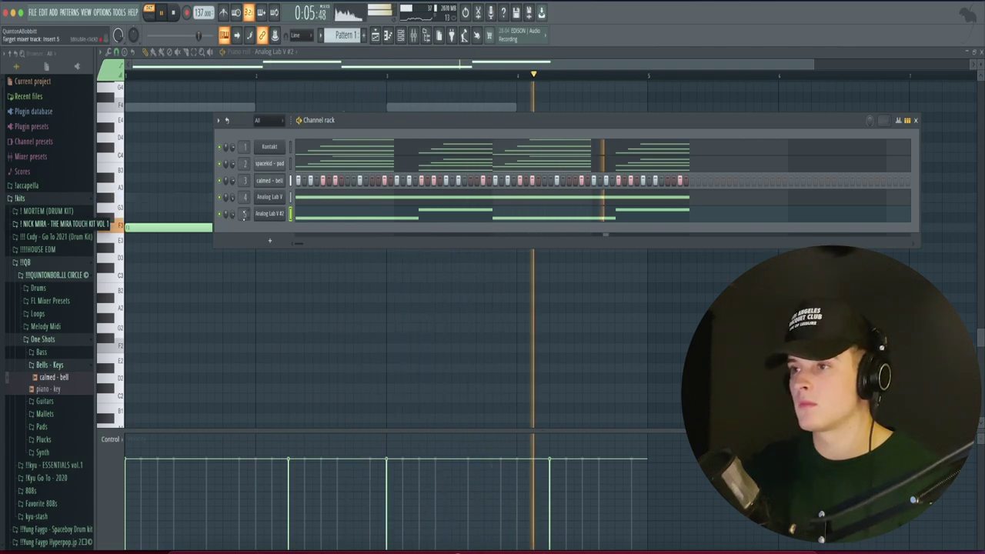
{"action": "key", "text": "space"}
{"action": "key", "text": "F6"}
Step: Split Pattern 1 by channel and place all five resulting patterns on playlist Tracks 1 to 5 from bar 1
{"action": "left_click", "coordinate": [376, 36]}
{"action": "right_click", "coordinate": [137, 88]}
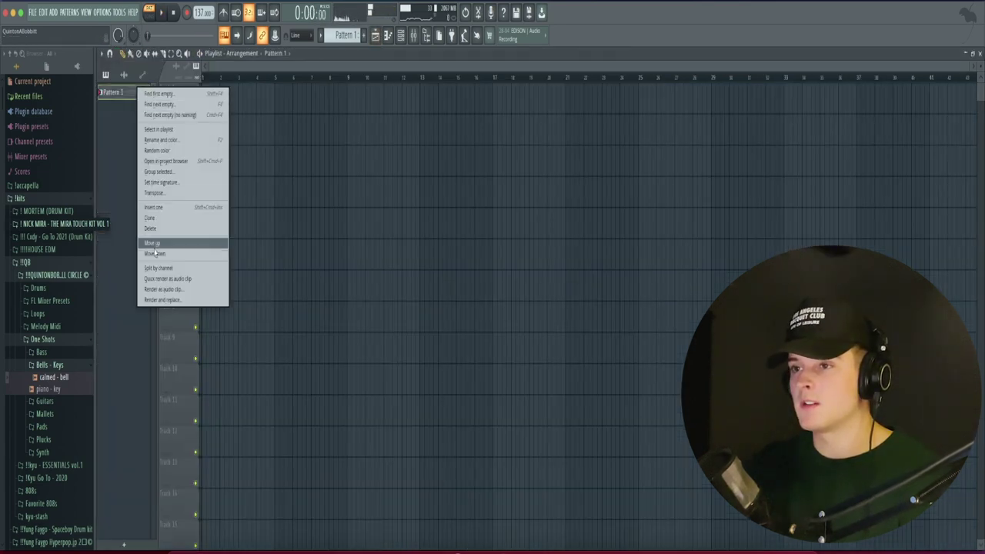
{"action": "left_click", "coordinate": [158, 267]}
{"action": "left_click", "coordinate": [119, 160]}
{"action": "left_click", "coordinate": [126, 109], "text": "shift"}
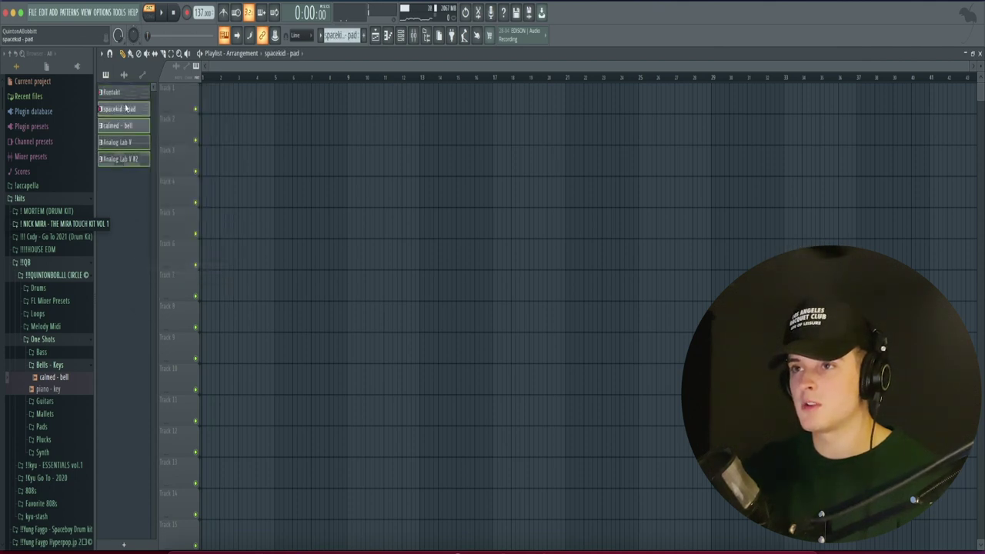
{"action": "left_click_drag", "start_coordinate": [124, 93], "coordinate": [180, 102]}
Step: Duplicate the five pattern clips three times to fill 16 playlist bars, clear the selection and open the mixer
{"action": "key", "text": "ctrl+b"}
{"action": "key", "text": "ctrl+b"}
{"action": "key", "text": "ctrl+b"}
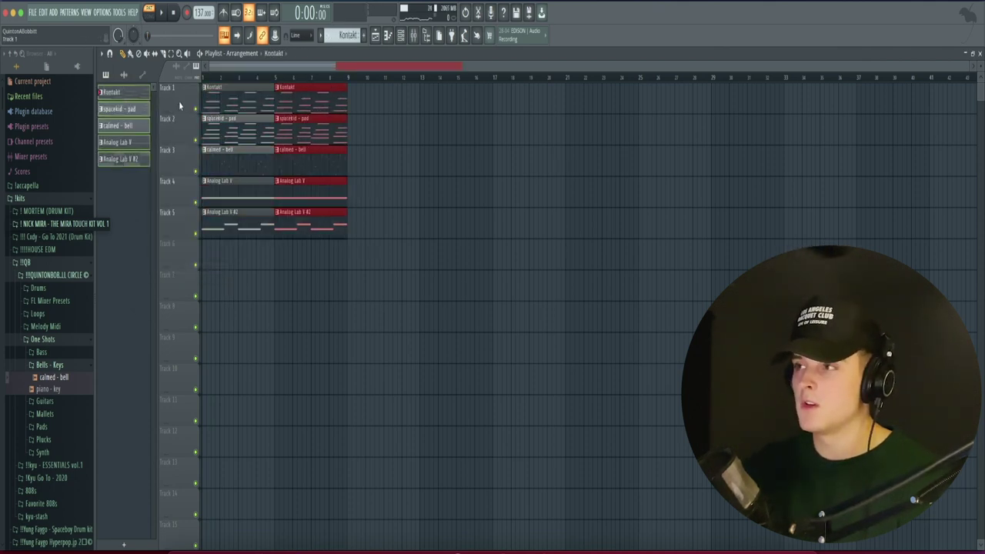
{"action": "right_click", "coordinate": [389, 333]}
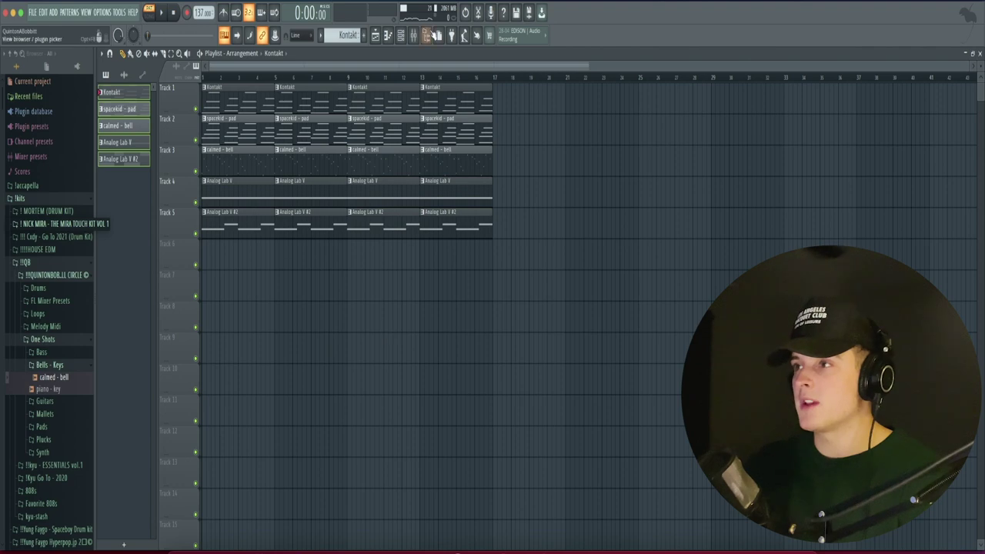
{"action": "left_click", "coordinate": [413, 35]}
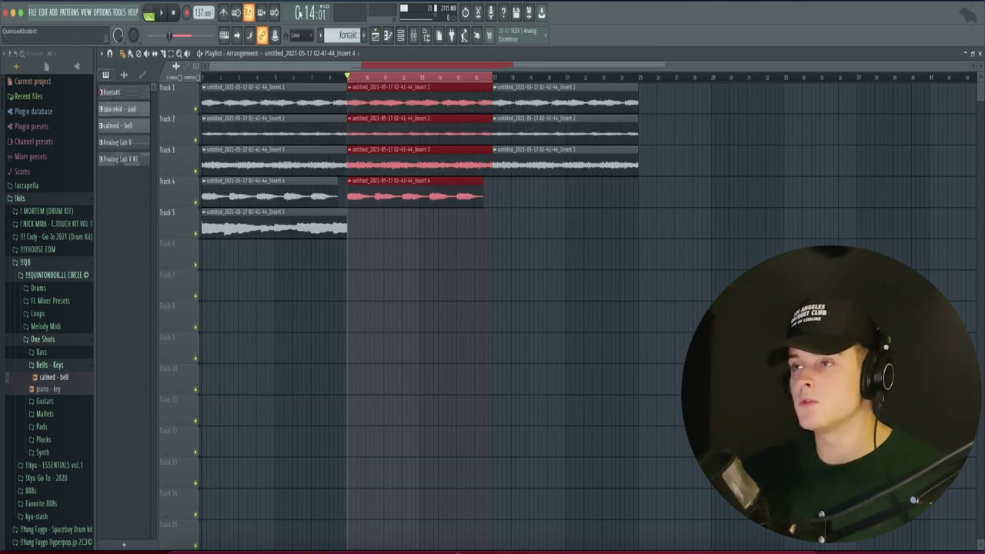
Step: Create Pattern 6 and place it on Track 5 at bar 9, extending the clip to eight bars
{"action": "left_click", "coordinate": [365, 37]}
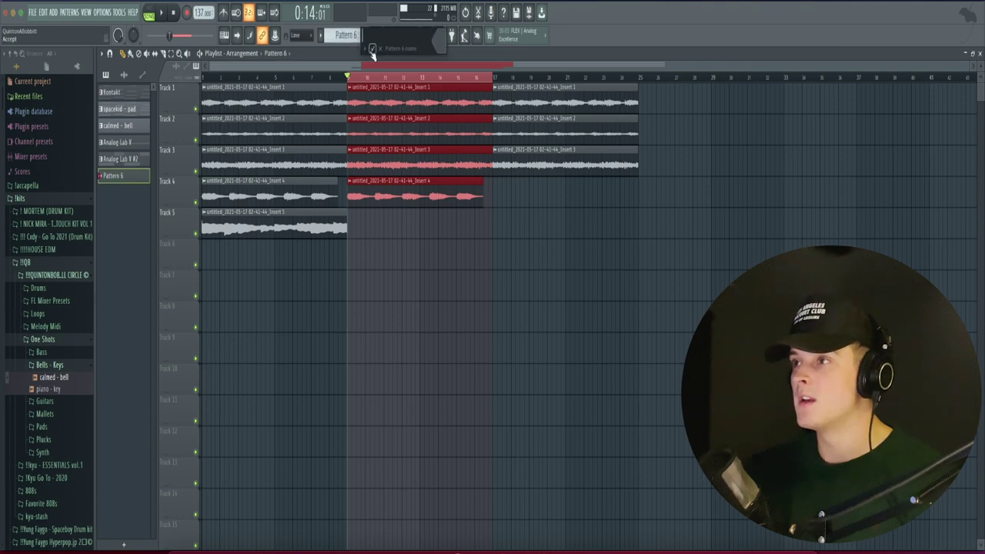
{"action": "left_click", "coordinate": [372, 48]}
{"action": "left_click", "coordinate": [363, 214]}
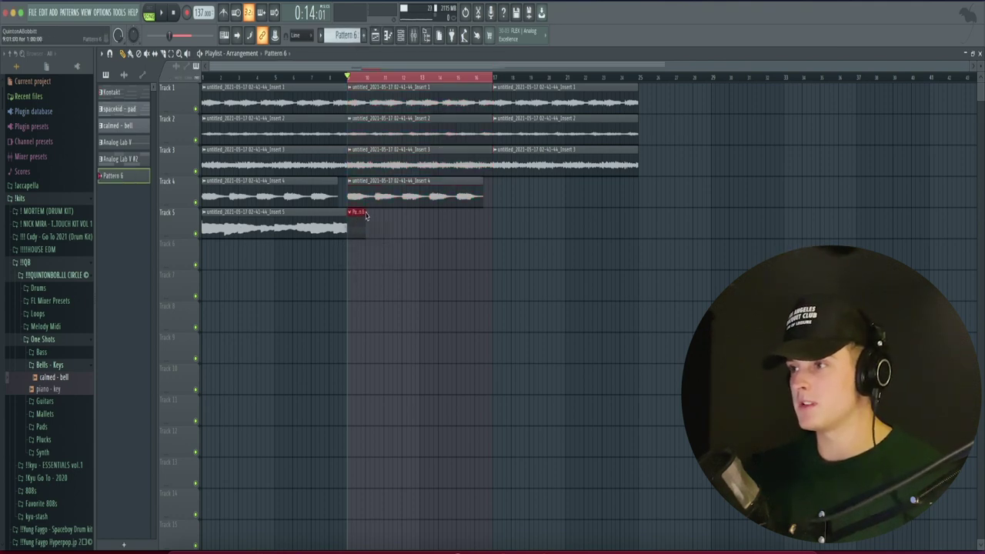
{"action": "left_click_drag", "start_coordinate": [365, 215], "coordinate": [495, 227]}
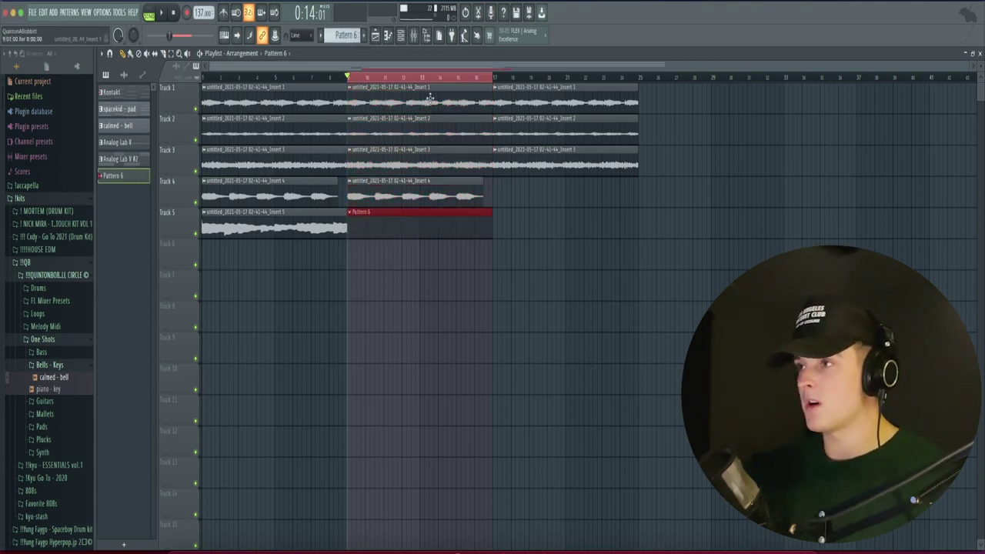
Step: Add the M0N3Y clap sample from the drum kit's Claps folder to the channel rack and apply the "! default pattern" MIDI
{"action": "left_click", "coordinate": [401, 36]}
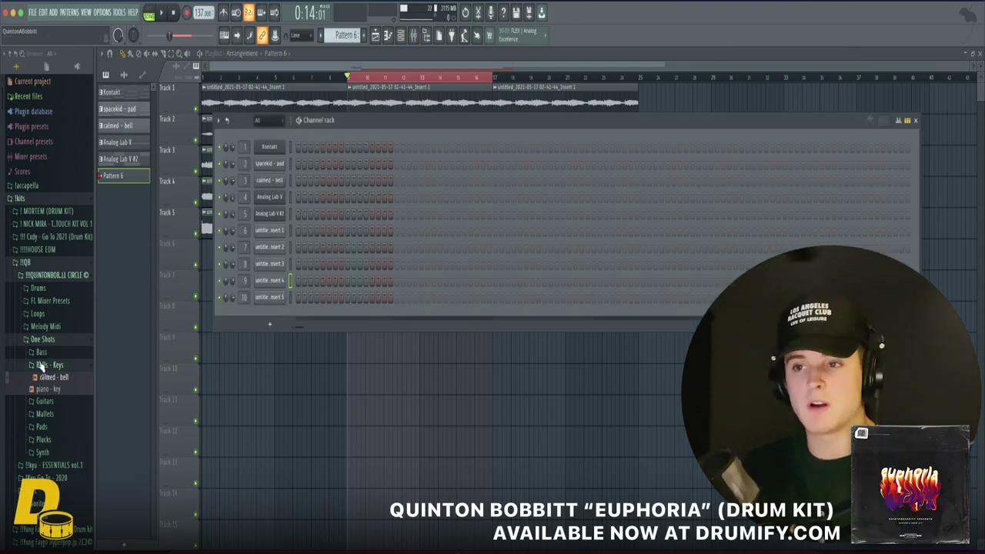
{"action": "left_click", "coordinate": [38, 287]}
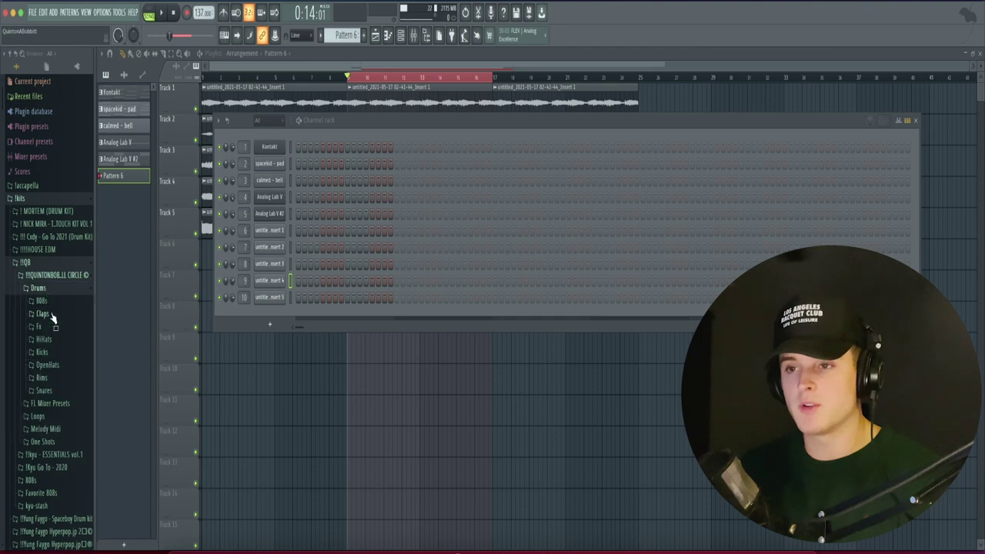
{"action": "left_click", "coordinate": [46, 314]}
{"action": "left_click", "coordinate": [48, 373]}
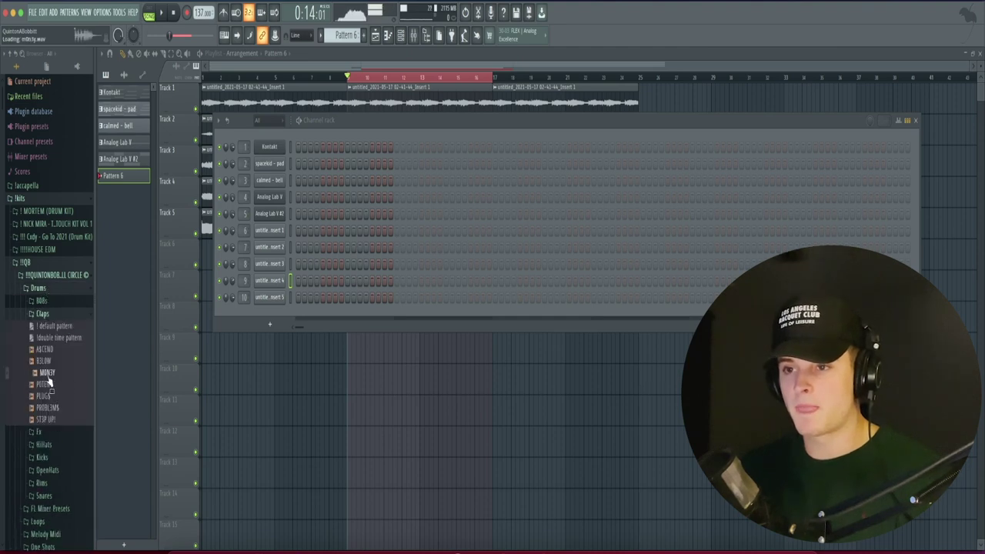
{"action": "left_click_drag", "start_coordinate": [47, 372], "coordinate": [265, 332]}
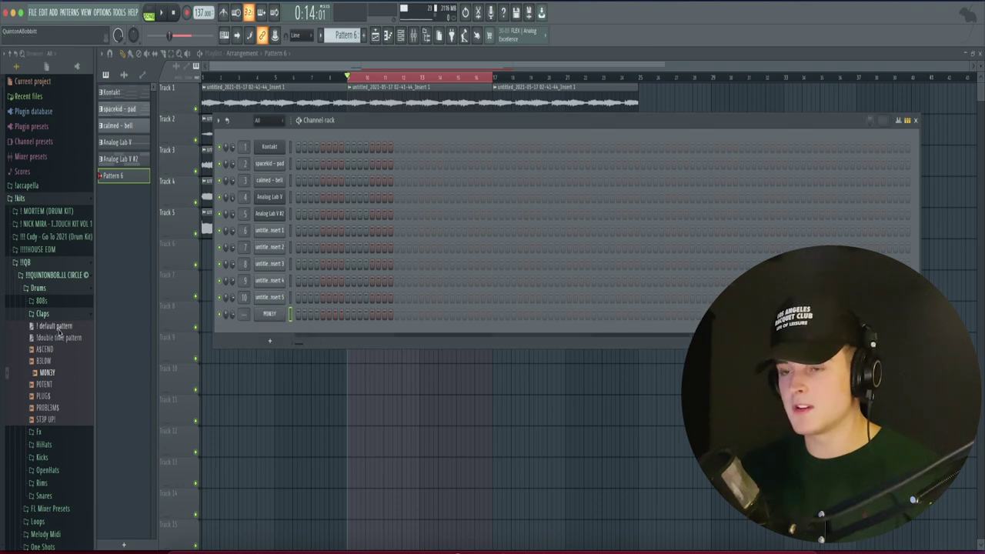
{"action": "left_click_drag", "start_coordinate": [58, 331], "coordinate": [97, 341]}
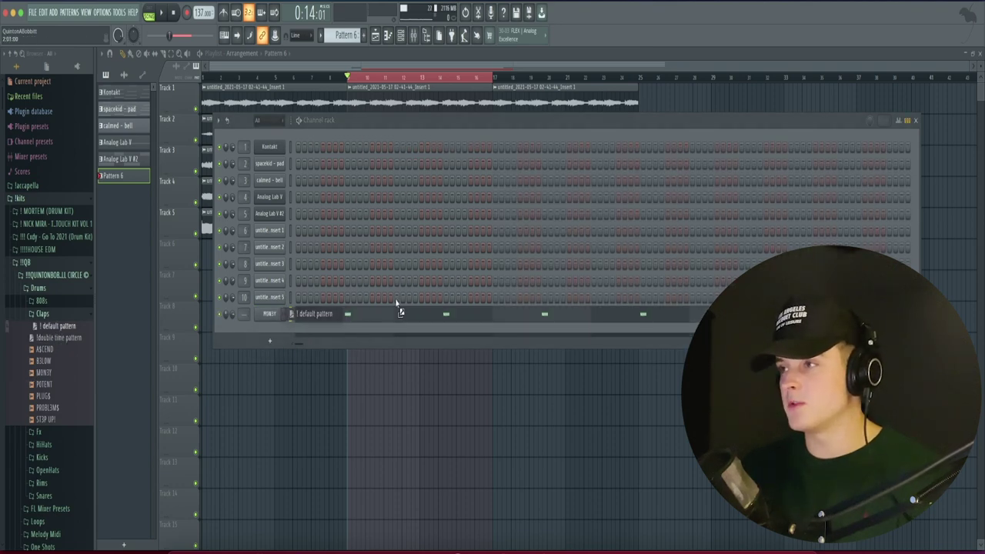
Step: Add the CLICK sample from the HiHats folder as a channel and fill every second step across eight bars
{"action": "left_click", "coordinate": [43, 314]}
{"action": "left_click", "coordinate": [43, 340]}
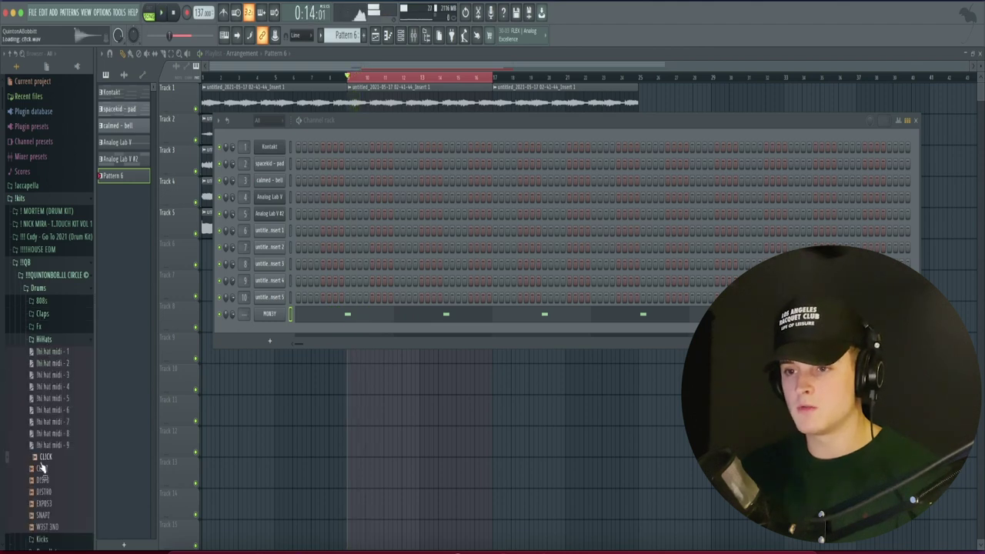
{"action": "left_click_drag", "start_coordinate": [46, 508], "coordinate": [232, 354]}
{"action": "key", "text": "space"}
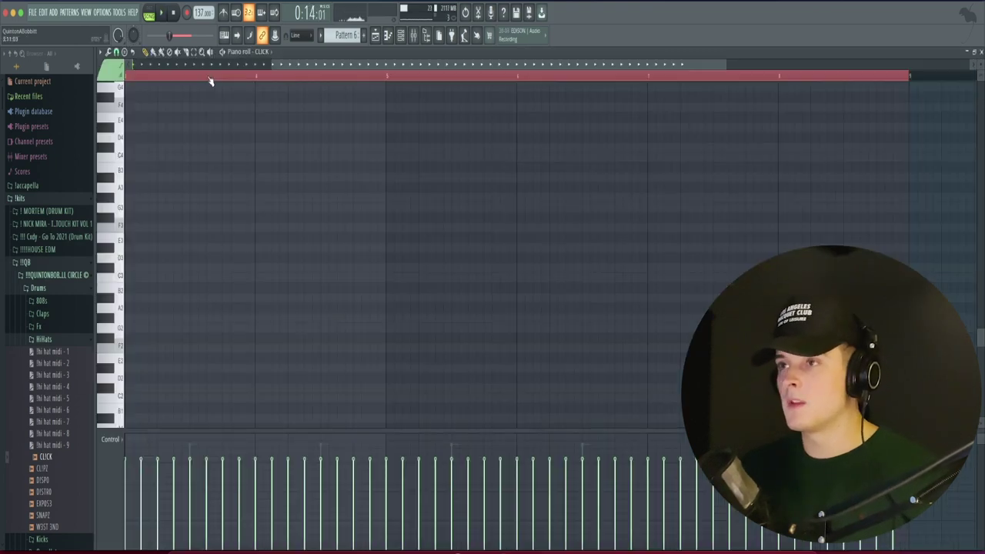
Step: Change the snap resolution in the CLICK channel's piano roll
{"action": "scroll", "coordinate": [211, 79], "scroll_direction": "up", "scroll_amount": 1}
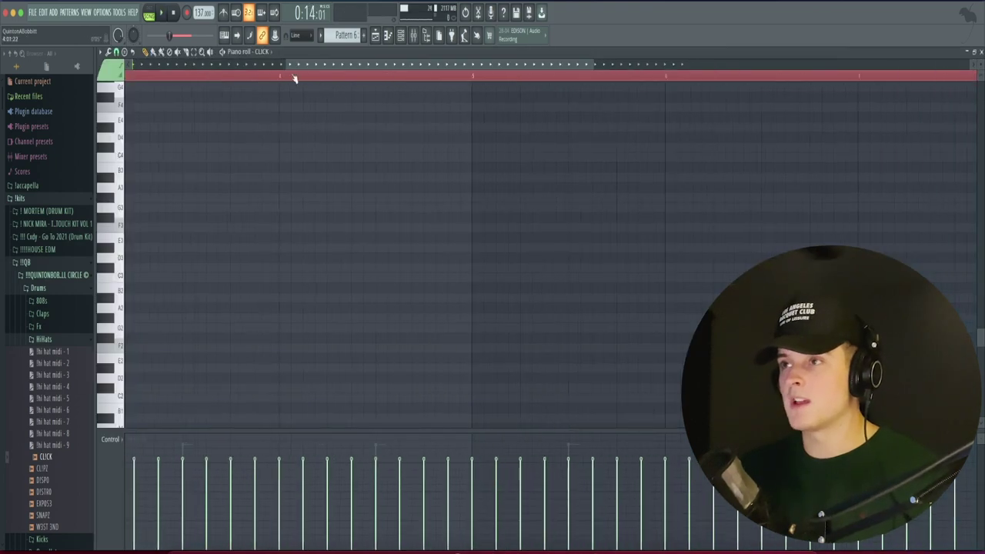
{"action": "left_click_drag", "start_coordinate": [295, 64], "coordinate": [133, 65]}
{"action": "scroll", "coordinate": [185, 80], "scroll_direction": "down", "scroll_amount": 3}
{"action": "scroll", "coordinate": [198, 260], "scroll_direction": "up", "scroll_amount": 10}
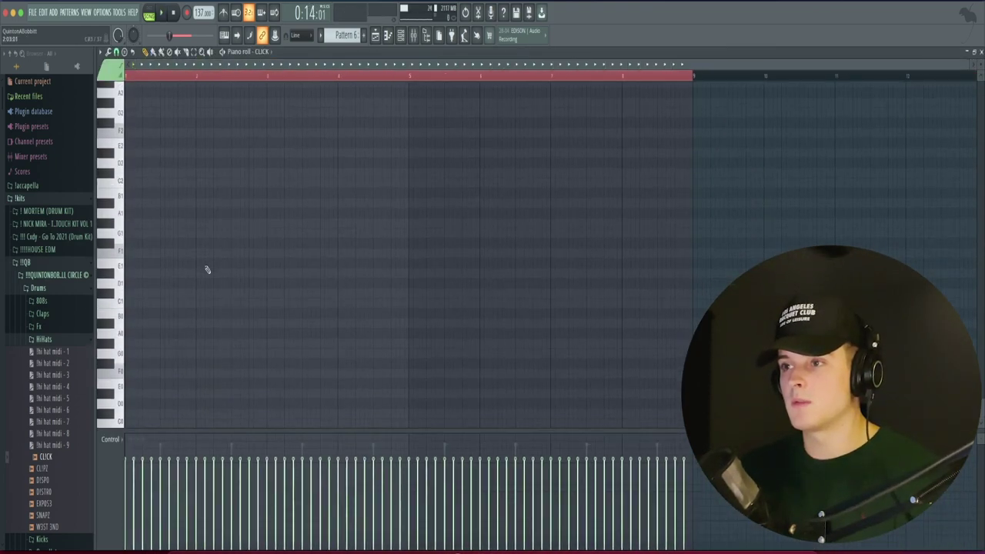
{"action": "scroll", "coordinate": [198, 260], "scroll_direction": "down", "scroll_amount": 6}
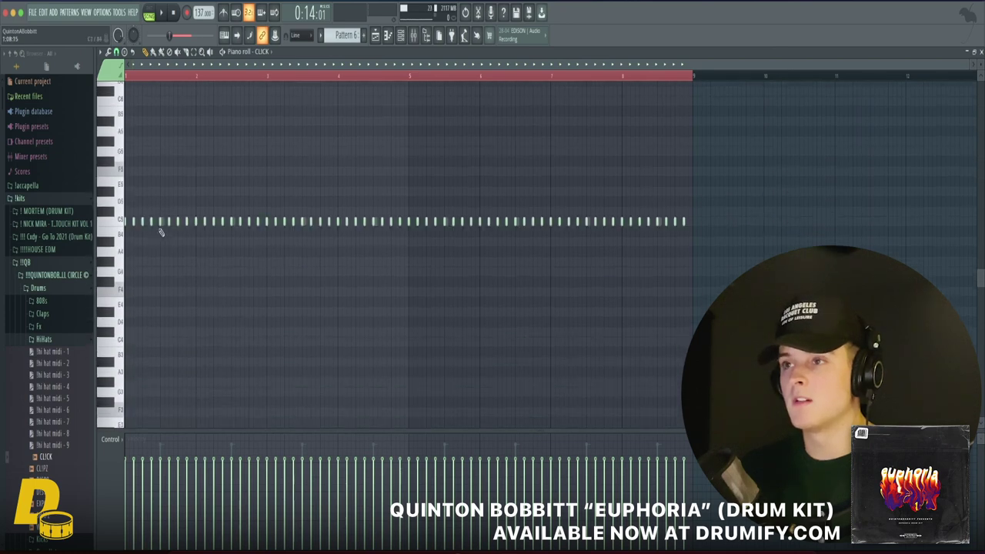
{"action": "left_click", "coordinate": [116, 52]}
{"action": "left_click", "coordinate": [131, 170]}
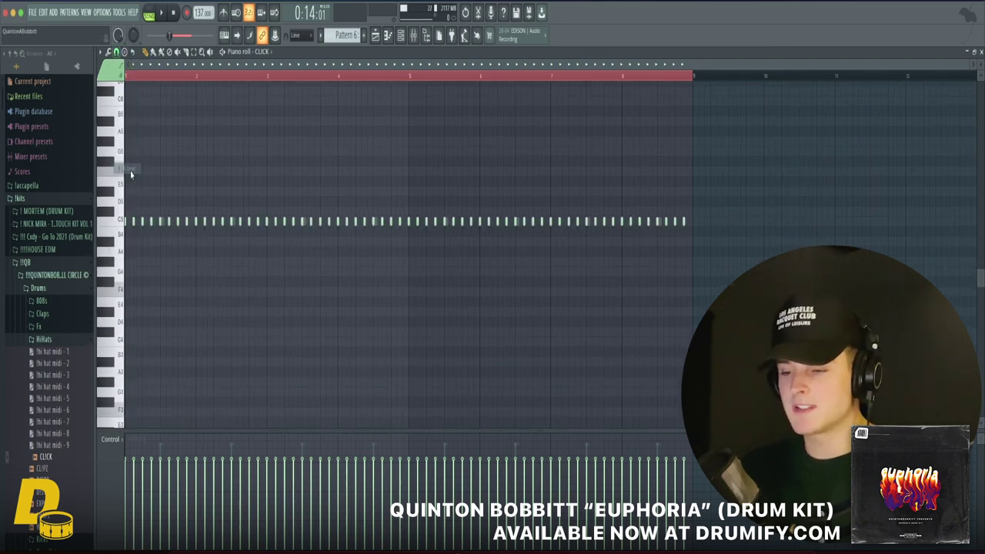
Step: Add hi-hat rolls to the CLICK pattern, including a fast C#5 roll at bar 2 with descending velocities
{"action": "scroll", "coordinate": [157, 83], "scroll_direction": "up", "scroll_amount": 3}
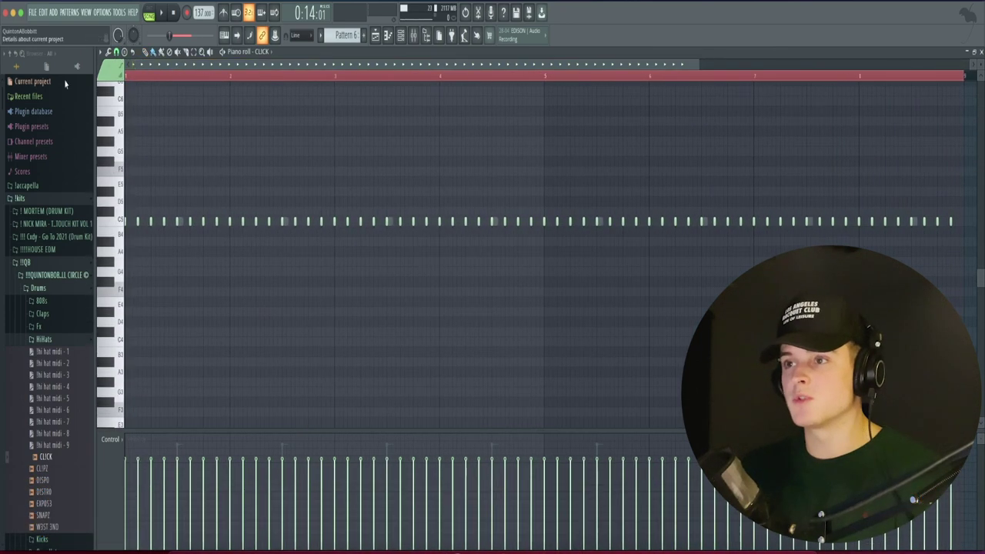
{"action": "key", "text": "space"}
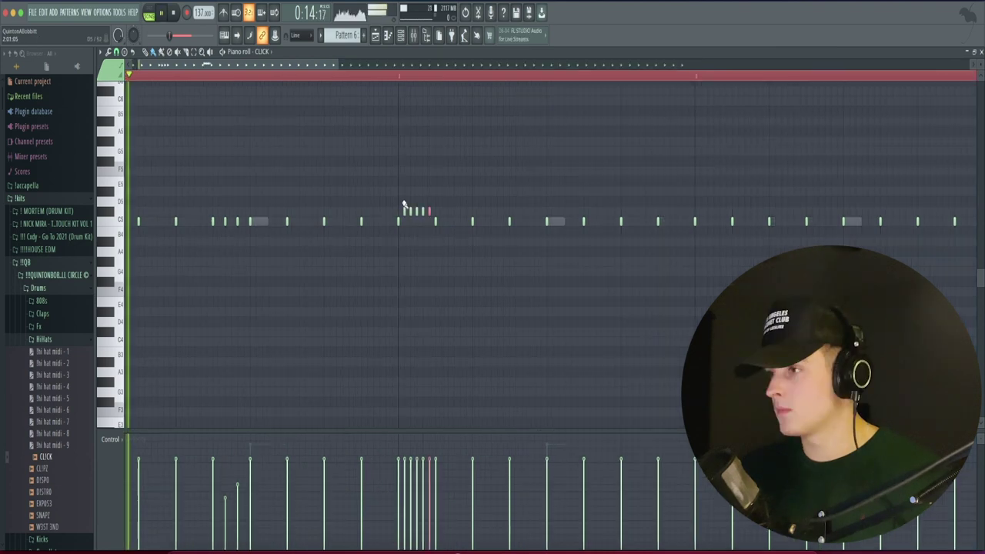
{"action": "left_click_drag", "start_coordinate": [403, 198], "coordinate": [437, 218]}
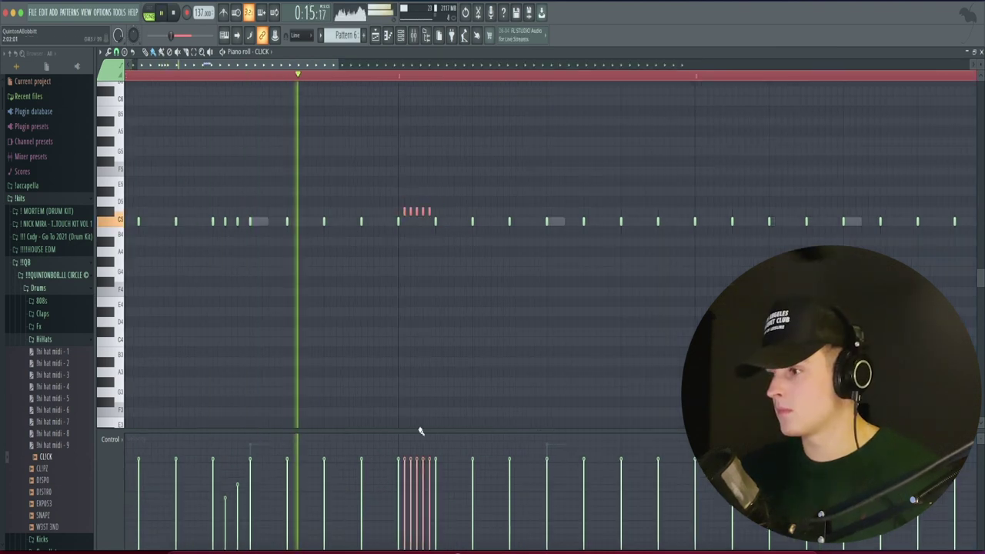
{"action": "left_click_drag", "start_coordinate": [411, 467], "coordinate": [427, 504]}
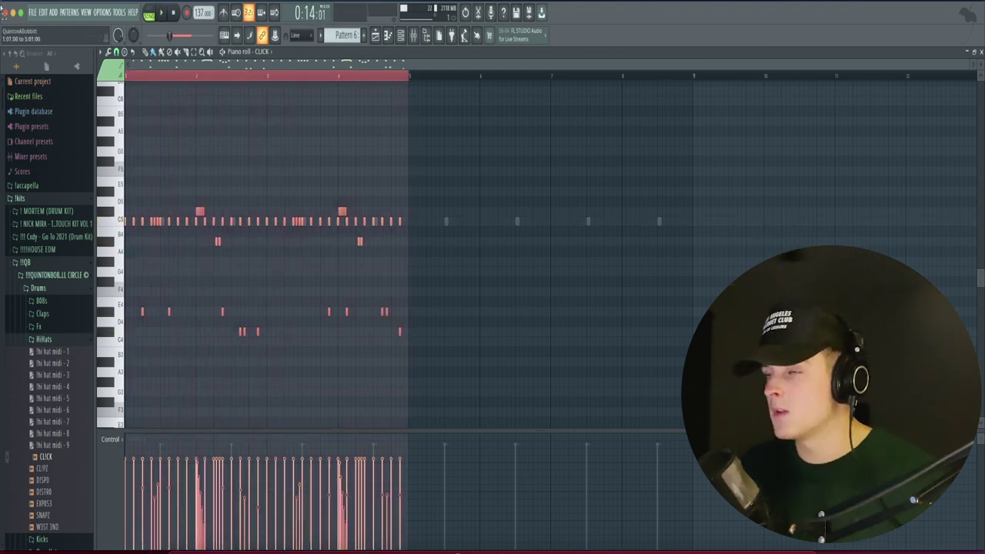
Step: Duplicate the four-bar CLICK hi-hat pattern into bars 5 to 8 and clear the selection
{"action": "key", "text": "ctrl+b"}
{"action": "key", "text": "space"}
{"action": "key", "text": "ctrl+d"}
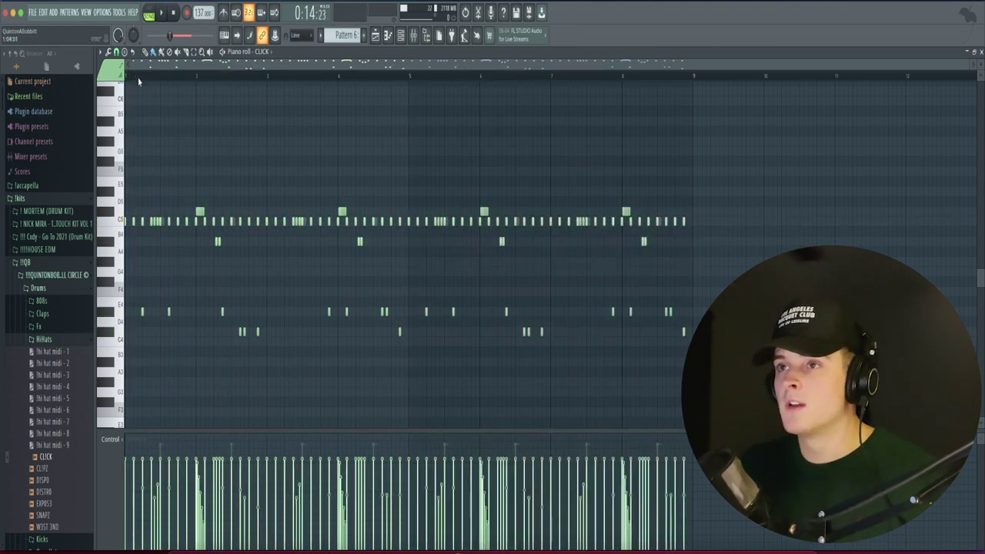
Step: Add the SNAPZ sample from the OpenHats folder as a new channel with a hit on step 1
{"action": "key", "text": "F6"}
{"action": "left_click", "coordinate": [42, 339]}
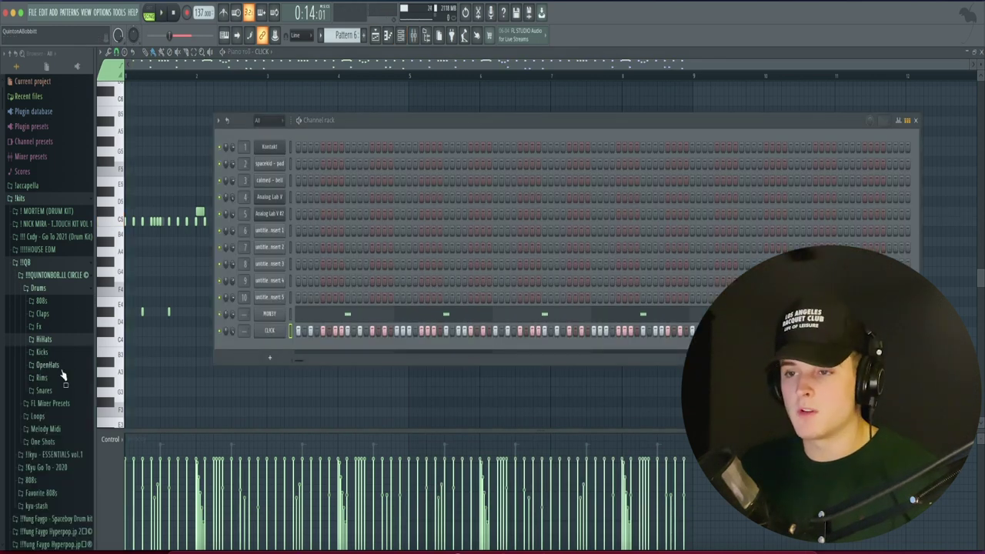
{"action": "left_click", "coordinate": [47, 364]}
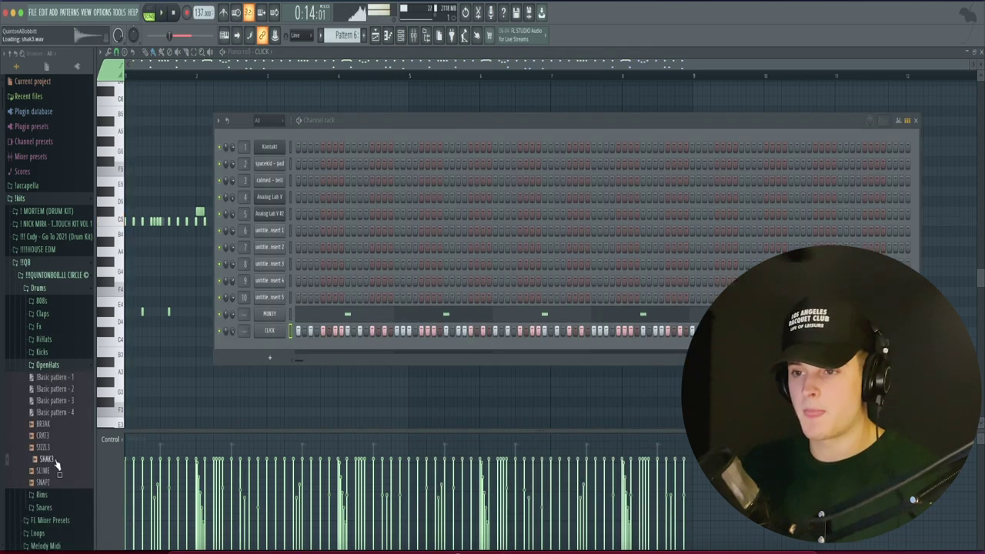
{"action": "left_click_drag", "start_coordinate": [47, 484], "coordinate": [297, 346]}
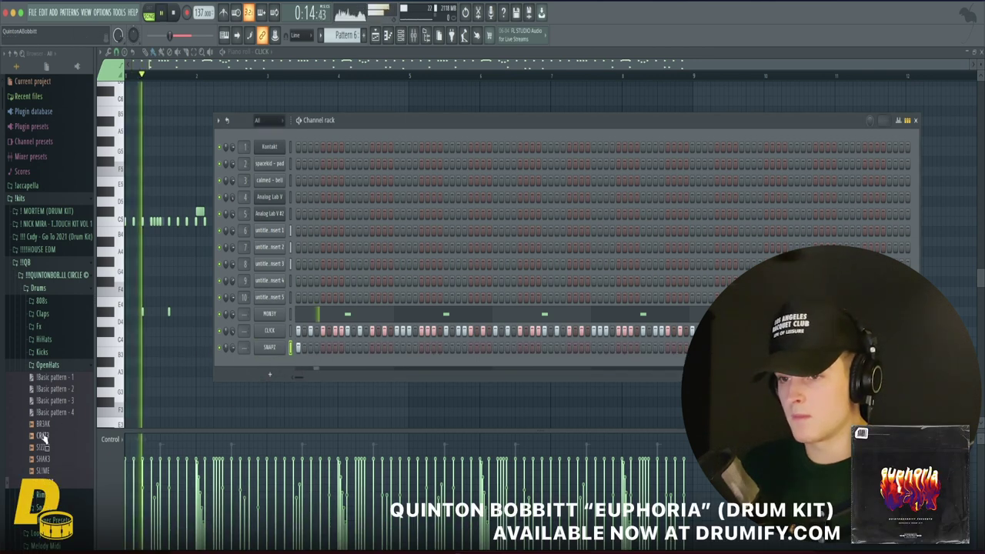
Step: Add the CRAT3 open hat as a channel with hits on steps 13 and 45, and place a SNAPZ hit on step 33
{"action": "left_click_drag", "start_coordinate": [45, 445], "coordinate": [257, 364]}
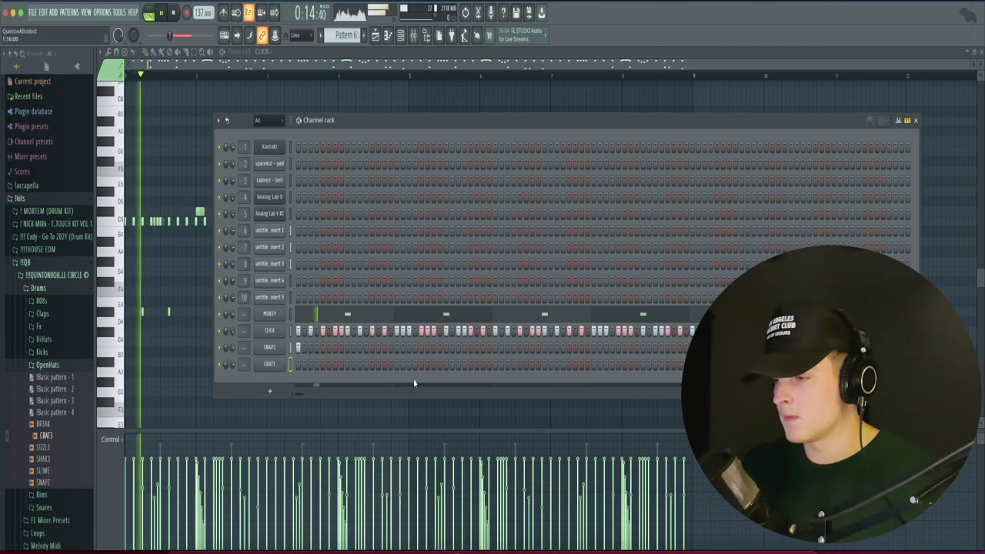
{"action": "left_click", "coordinate": [372, 364]}
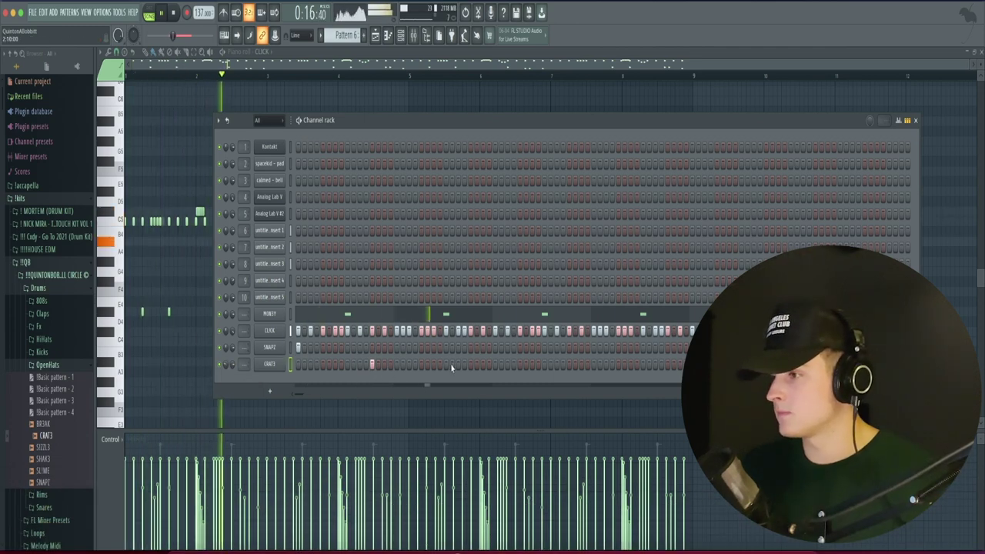
{"action": "left_click", "coordinate": [496, 348]}
{"action": "left_click", "coordinate": [502, 348]}
{"action": "key", "text": "space"}
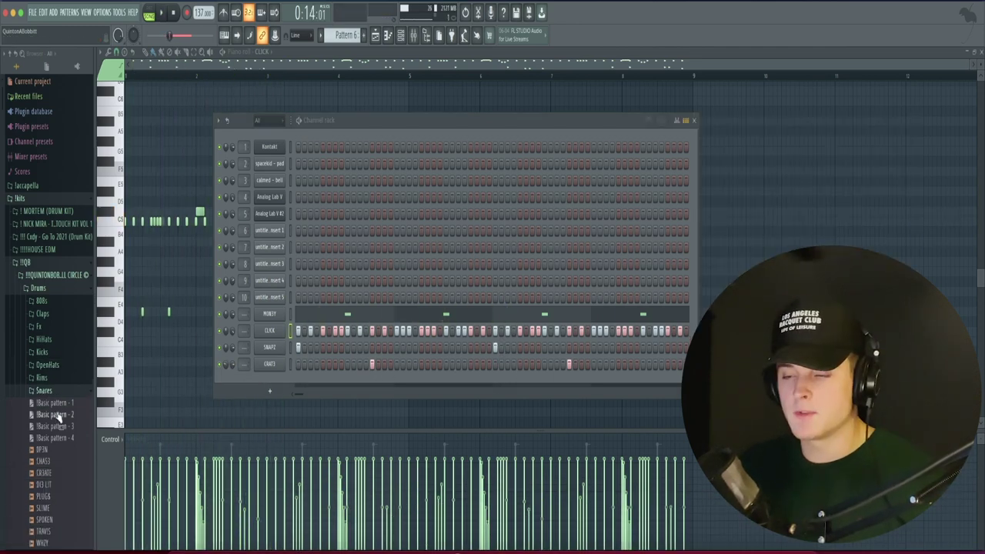
Step: Add the DI3 LIT and CHAS3 samples from the Snares folder as channels and place a CHAS3 hit on step 15
{"action": "scroll", "coordinate": [49, 394], "scroll_direction": "down", "scroll_amount": 3}
{"action": "left_click", "coordinate": [50, 387]}
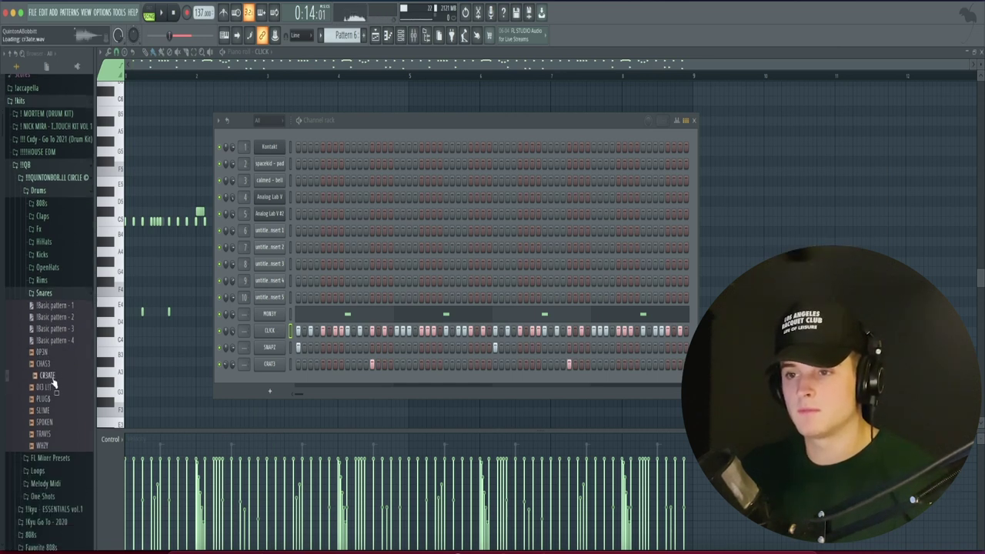
{"action": "left_click_drag", "start_coordinate": [269, 390], "coordinate": [270, 389]}
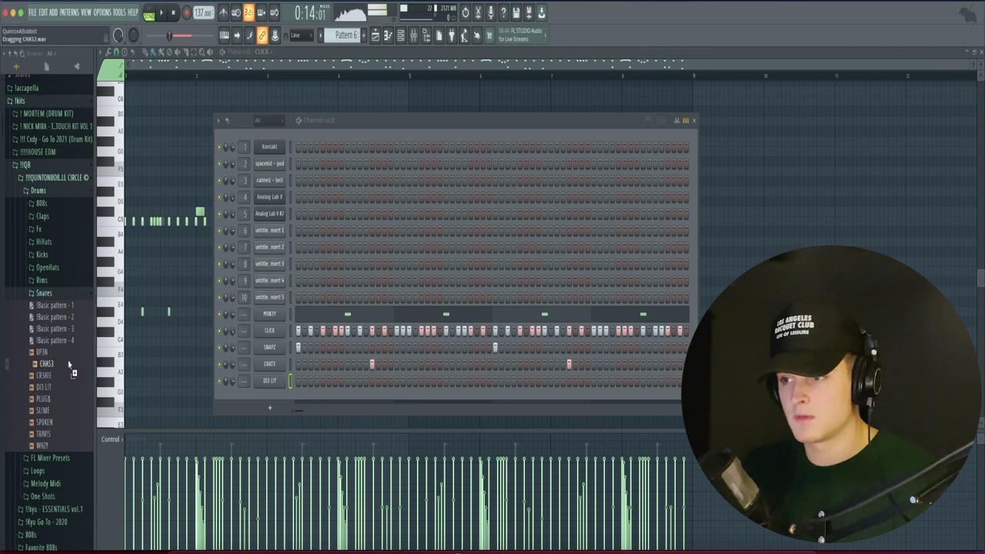
{"action": "left_click_drag", "start_coordinate": [267, 397], "coordinate": [269, 398]}
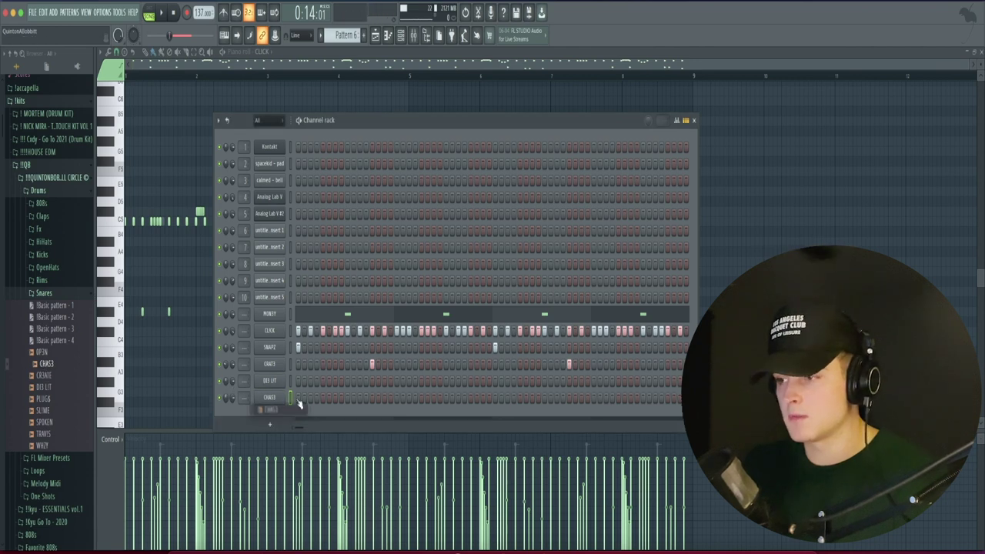
{"action": "left_click", "coordinate": [384, 397]}
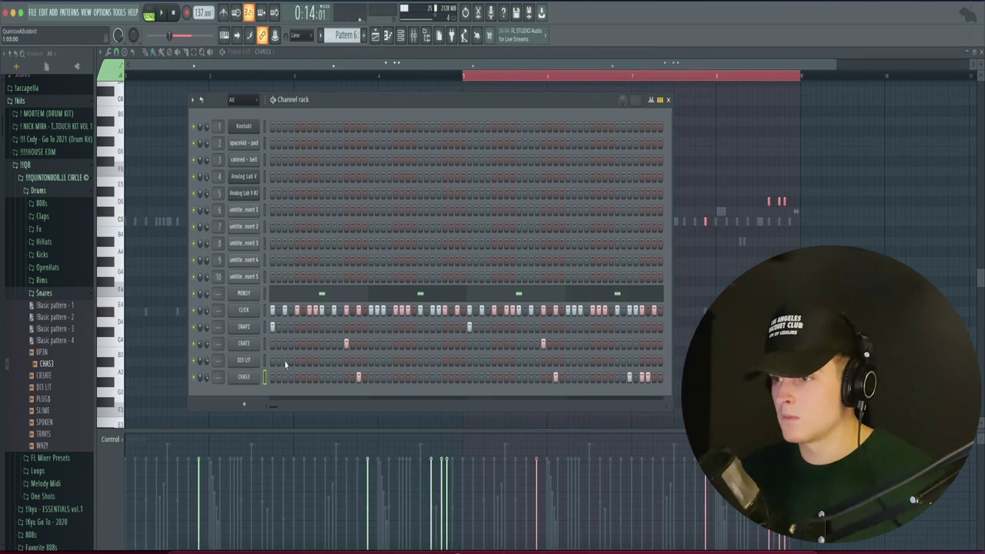
Step: Place a DI3 LIT hit on step 3 and duplicate it to the same spot in bar 5 in its piano roll
{"action": "left_click", "coordinate": [285, 361]}
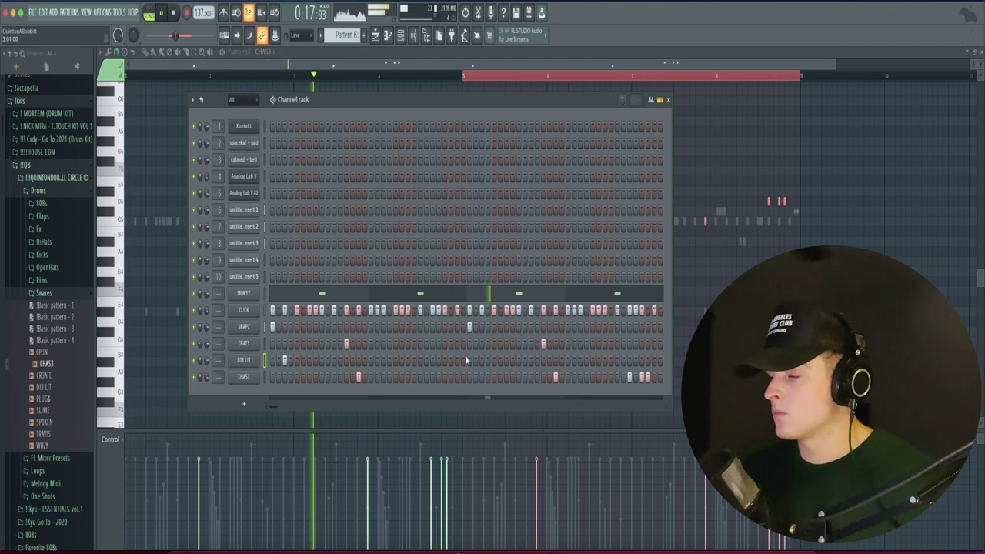
{"action": "right_click", "coordinate": [250, 361]}
{"action": "left_click", "coordinate": [266, 361]}
{"action": "key", "text": "ctrl+Left"}
{"action": "key", "text": "ctrl+b"}
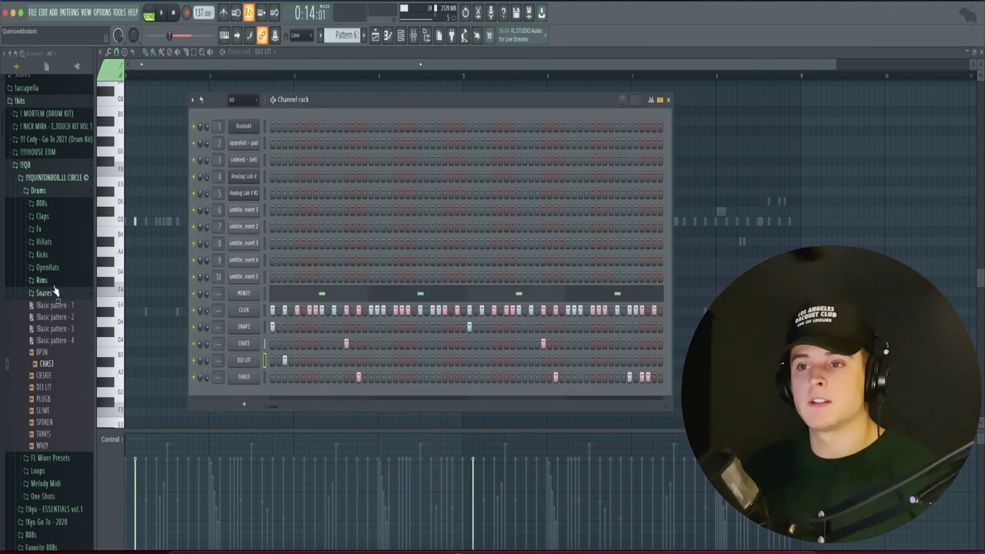
Step: Add the SPINZ CYCL3 sample from the 808s folder as a channel above the clap and set it to cut itself
{"action": "left_click", "coordinate": [52, 295]}
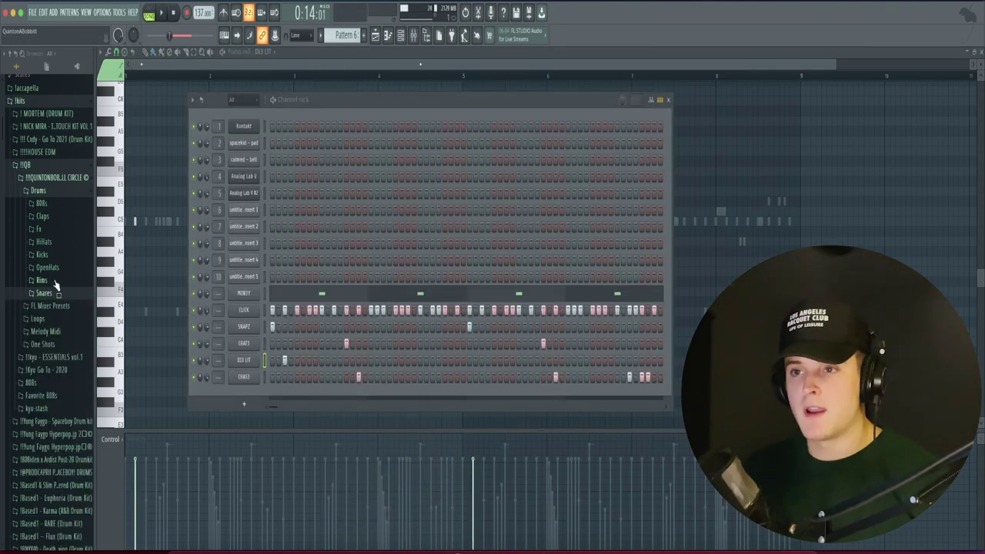
{"action": "left_click", "coordinate": [45, 203]}
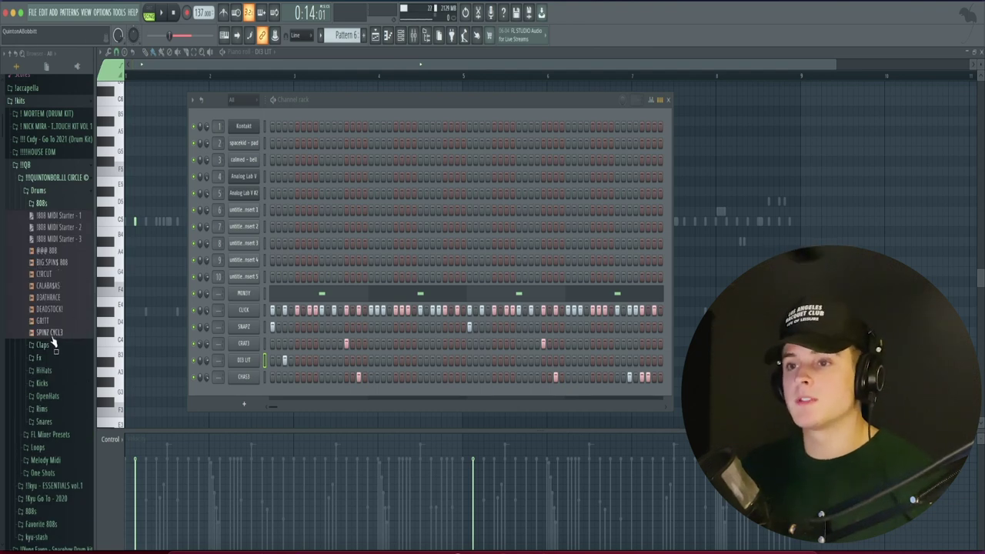
{"action": "left_click_drag", "start_coordinate": [54, 342], "coordinate": [244, 294]}
{"action": "right_click", "coordinate": [259, 291]}
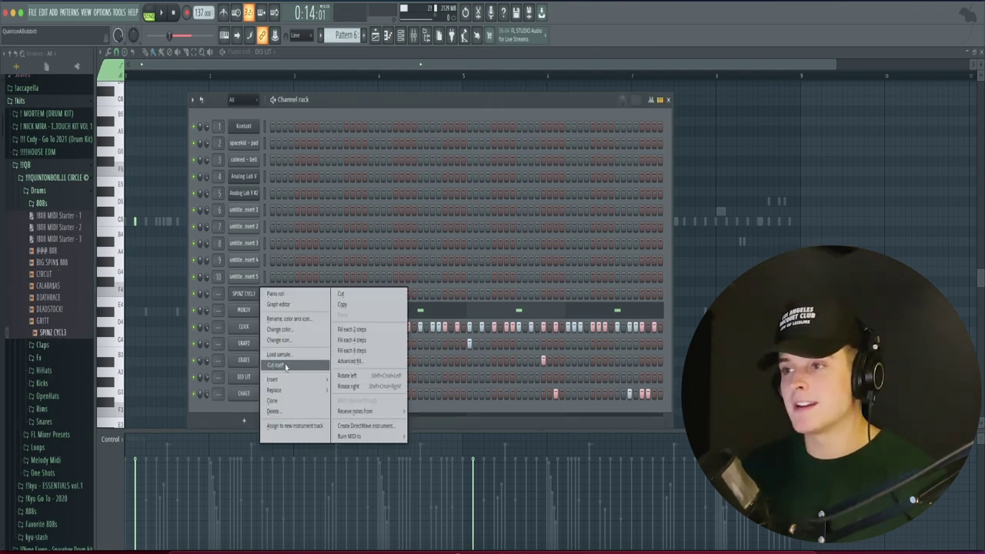
{"action": "left_click", "coordinate": [285, 367]}
Step: Enable the SPINZ CYCL3 channel's volume envelope and shape it with a long hold
{"action": "left_click", "coordinate": [247, 295]}
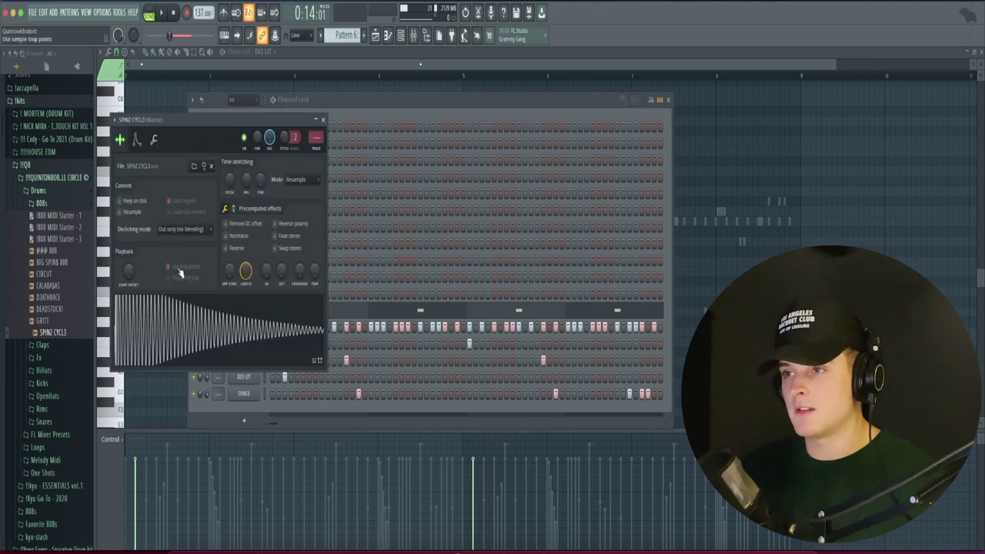
{"action": "left_click", "coordinate": [139, 143]}
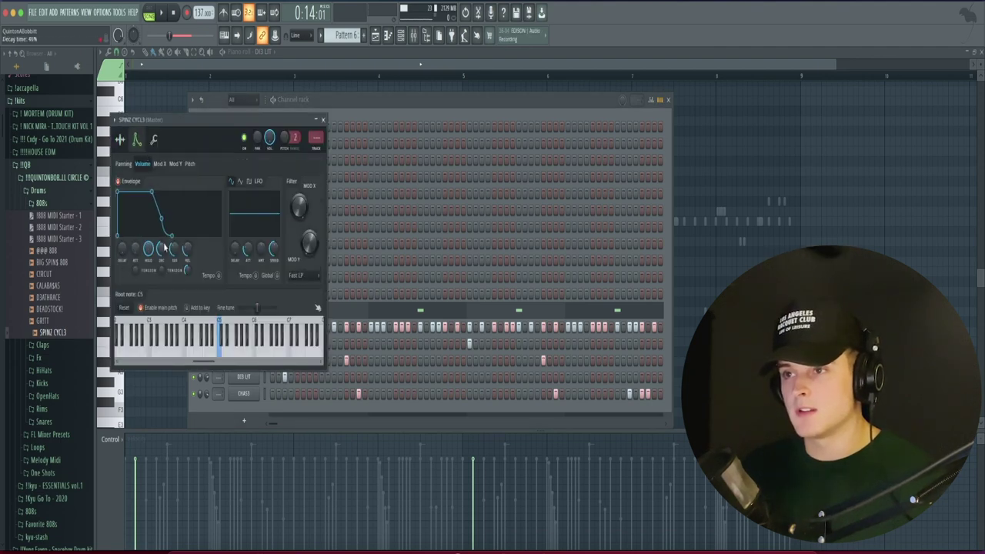
{"action": "key", "text": "Escape"}
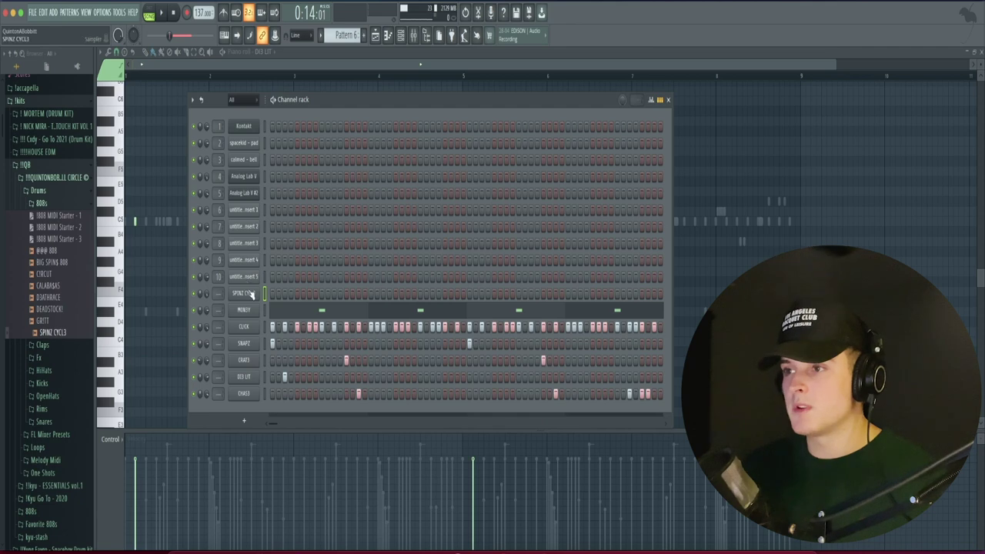
Step: In the SPINZ CYCL3 piano roll, place F5 notes at the start and on step 7 of bar 1
{"action": "right_click", "coordinate": [250, 295]}
{"action": "left_click", "coordinate": [293, 305]}
{"action": "scroll", "coordinate": [156, 81], "scroll_direction": "up", "scroll_amount": 2}
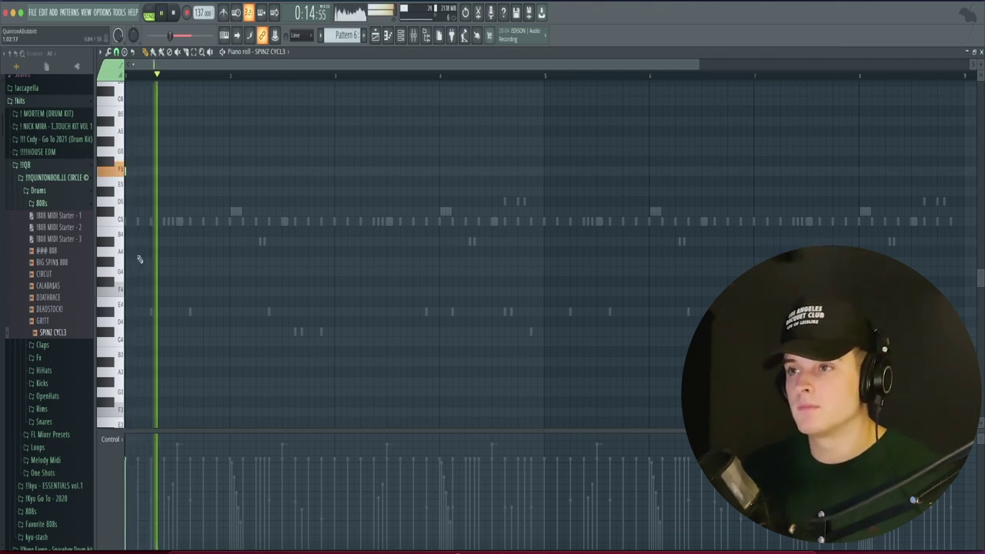
{"action": "scroll", "coordinate": [137, 70], "scroll_direction": "up", "scroll_amount": 3}
{"action": "key", "text": "space"}
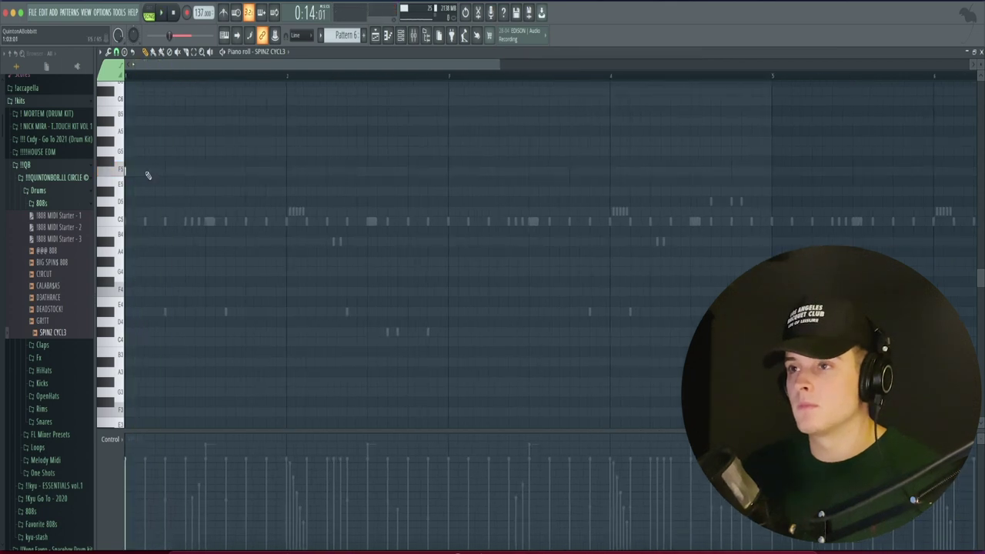
{"action": "left_click", "coordinate": [184, 171]}
Step: Add G#5 notes to the 808 pattern on steps 5 and 11 of bar 2
{"action": "scroll", "coordinate": [277, 220], "scroll_direction": "up", "scroll_amount": 3}
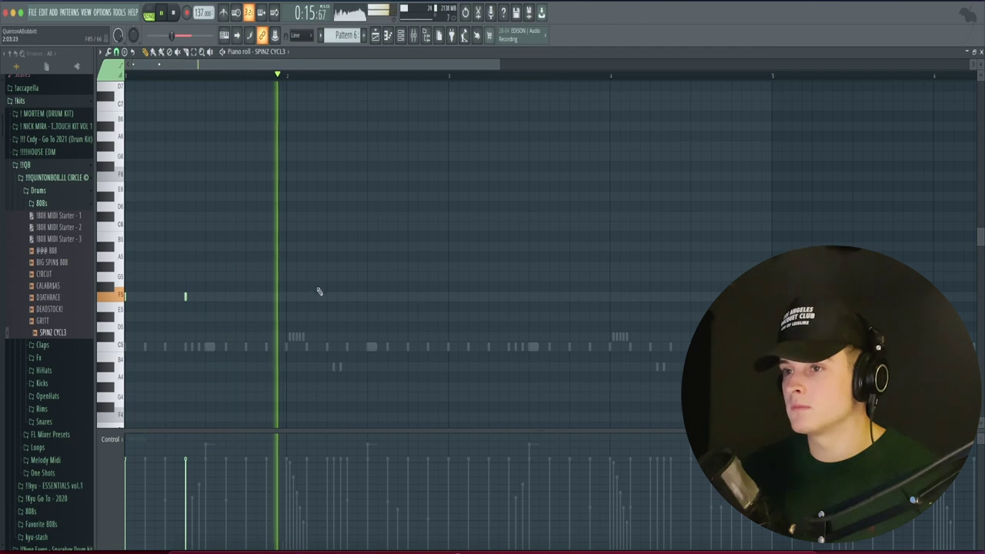
{"action": "left_click", "coordinate": [326, 267]}
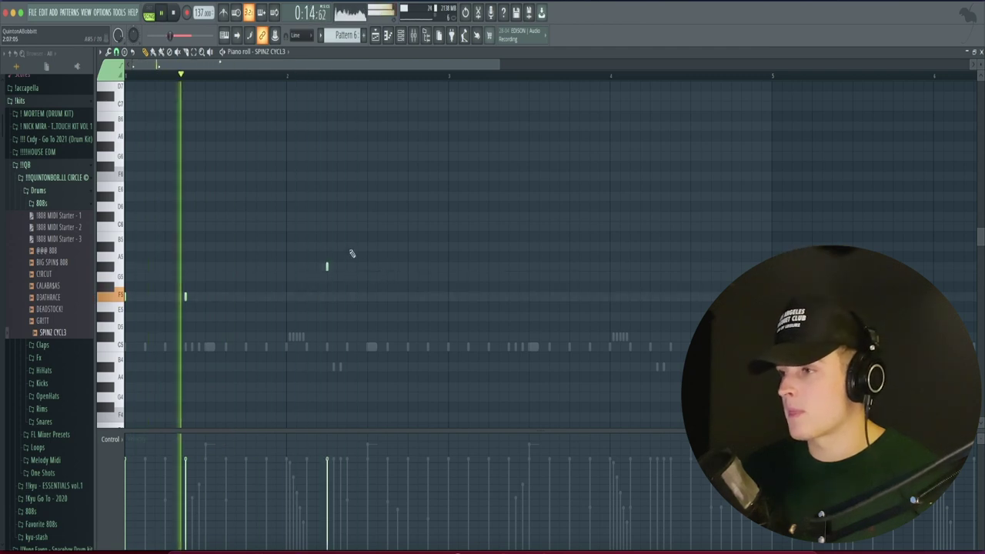
{"action": "left_click", "coordinate": [387, 266]}
Step: Change the snap resolution and add a quick run of three G#5 notes from step 13 of bar 2
{"action": "left_click", "coordinate": [117, 52]}
{"action": "left_click", "coordinate": [124, 167]}
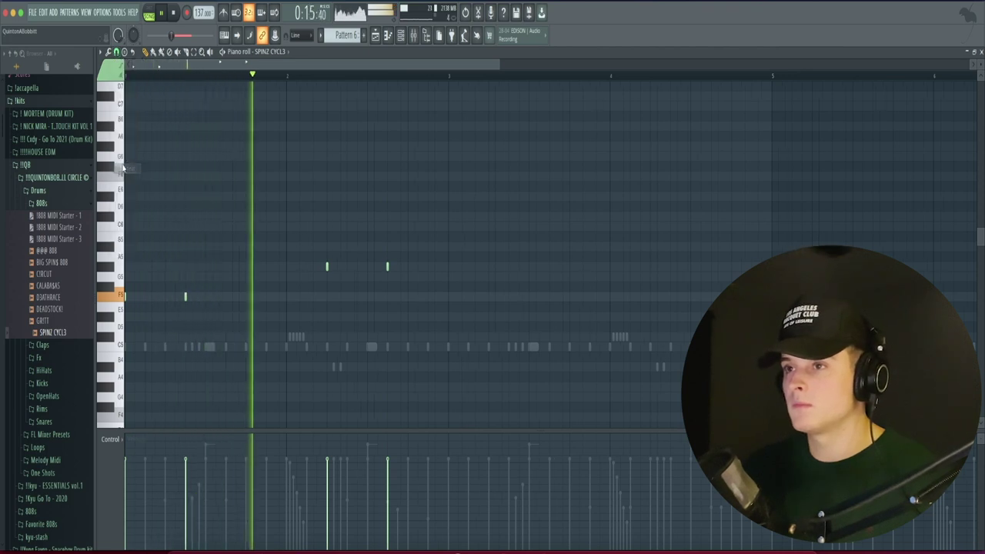
{"action": "scroll", "coordinate": [425, 106], "scroll_direction": "up", "scroll_amount": 1}
{"action": "key", "text": "space"}
{"action": "left_click", "coordinate": [401, 266]}
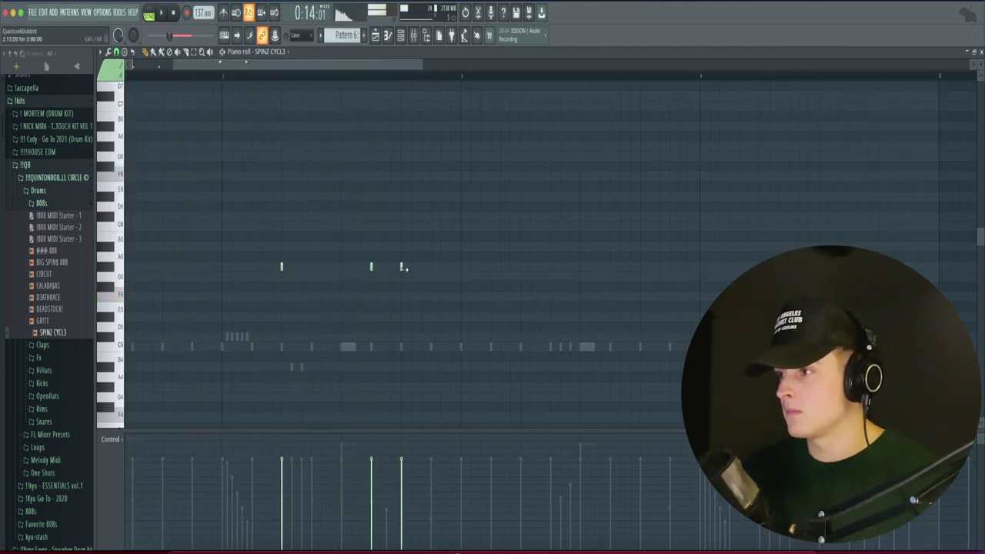
{"action": "key", "text": "space"}
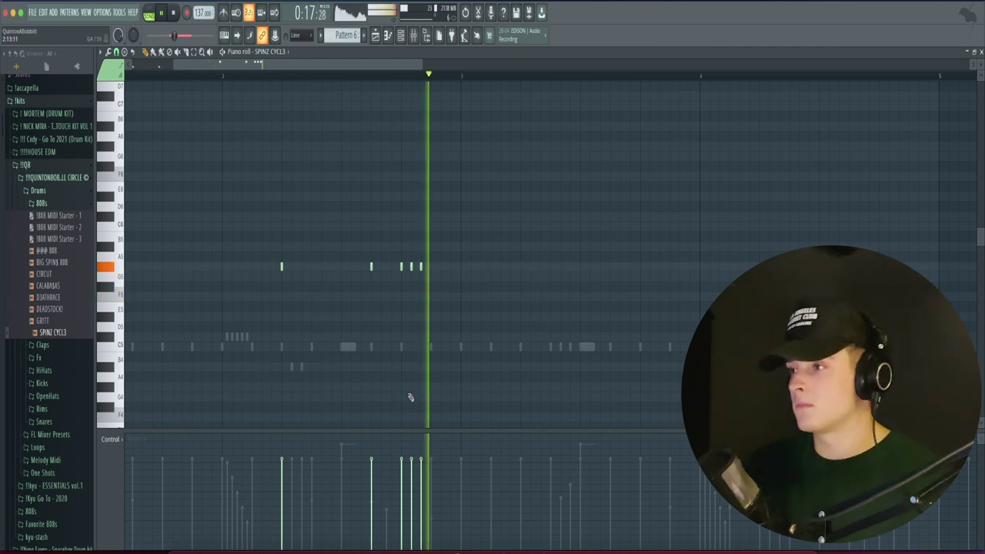
Step: Add the STANDARD sample from the Kicks folder as a channel and place a C5 note at the start of its piano roll
{"action": "key", "text": "F6"}
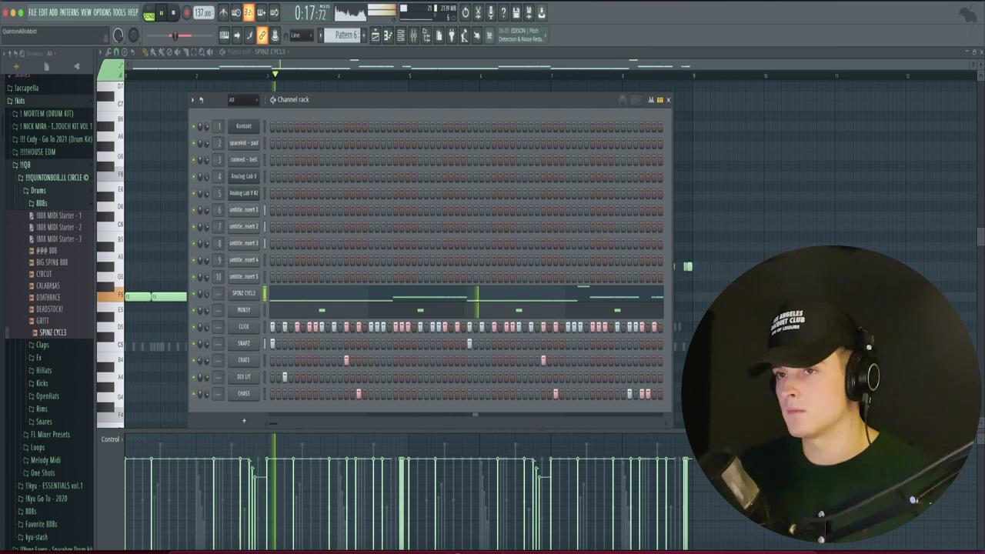
{"action": "left_click", "coordinate": [37, 190]}
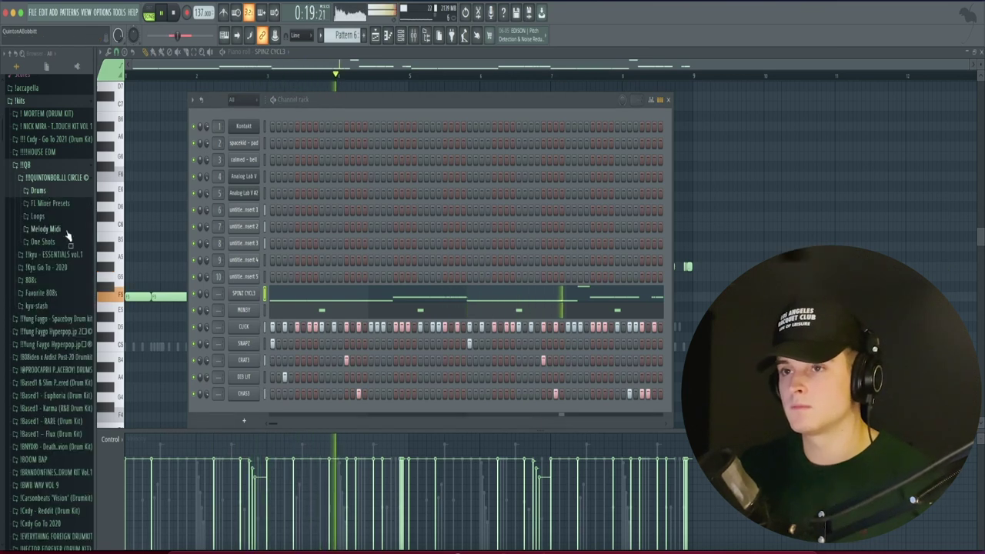
{"action": "left_click", "coordinate": [38, 190]}
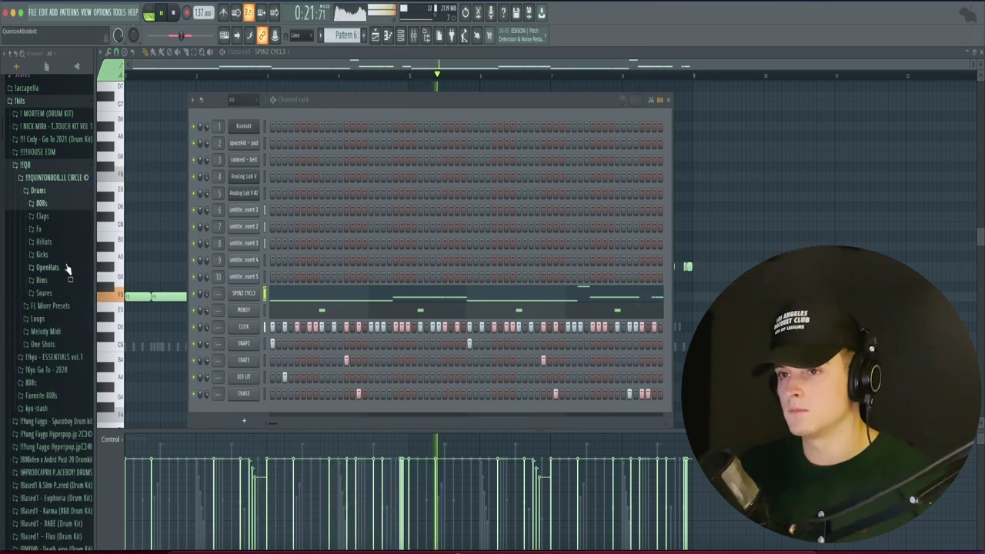
{"action": "left_click", "coordinate": [67, 257]}
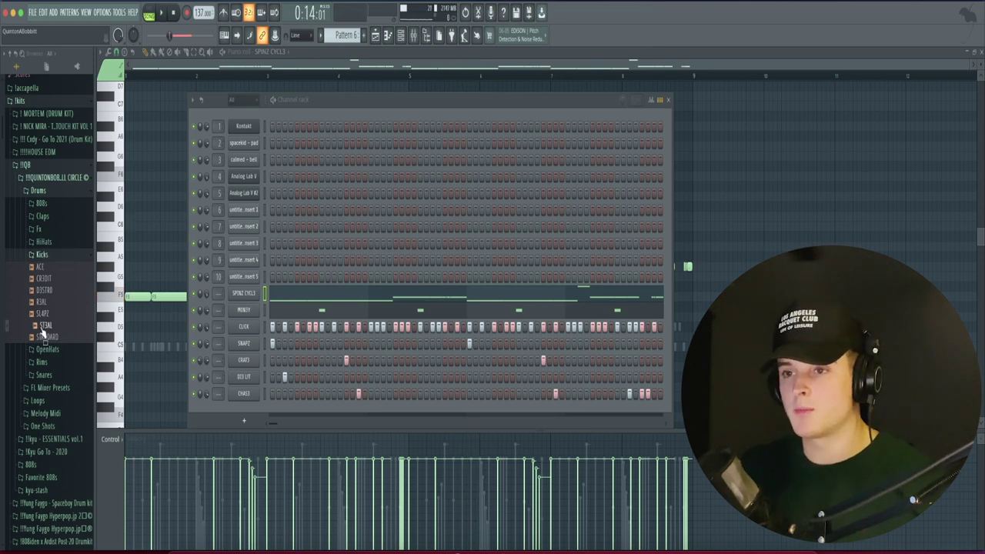
{"action": "left_click_drag", "start_coordinate": [46, 336], "coordinate": [194, 88]}
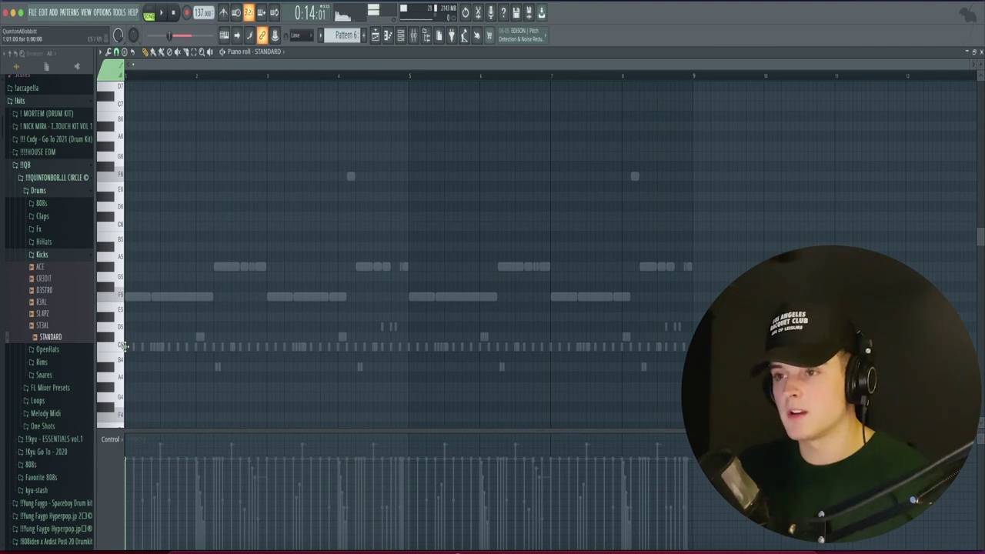
Step: Add C5 kick notes on step 7 of bar 1, steps 3 and 5 of bar 2, and the start of bar 3
{"action": "scroll", "coordinate": [195, 76], "scroll_direction": "up", "scroll_amount": 4}
{"action": "left_click_drag", "start_coordinate": [174, 66], "coordinate": [121, 73]}
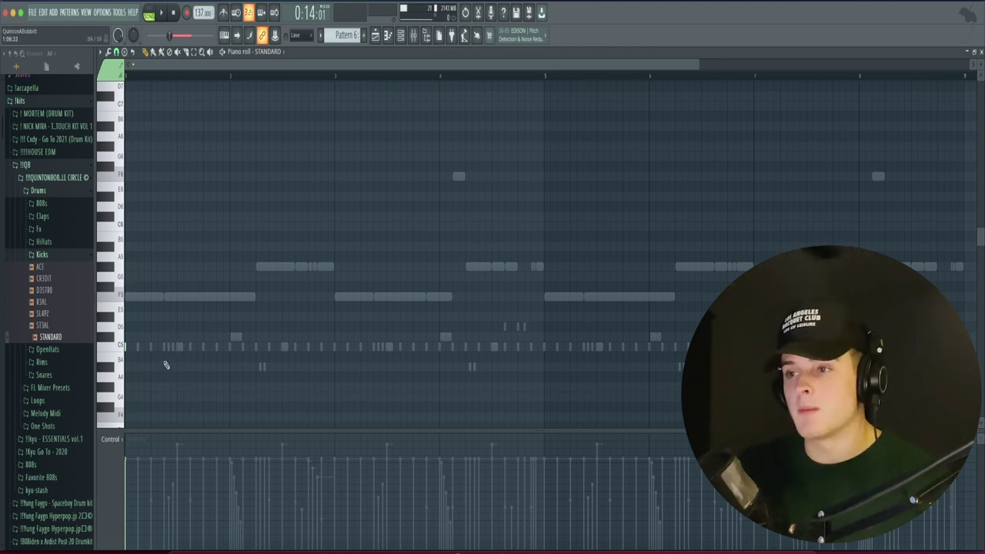
{"action": "key", "text": "space"}
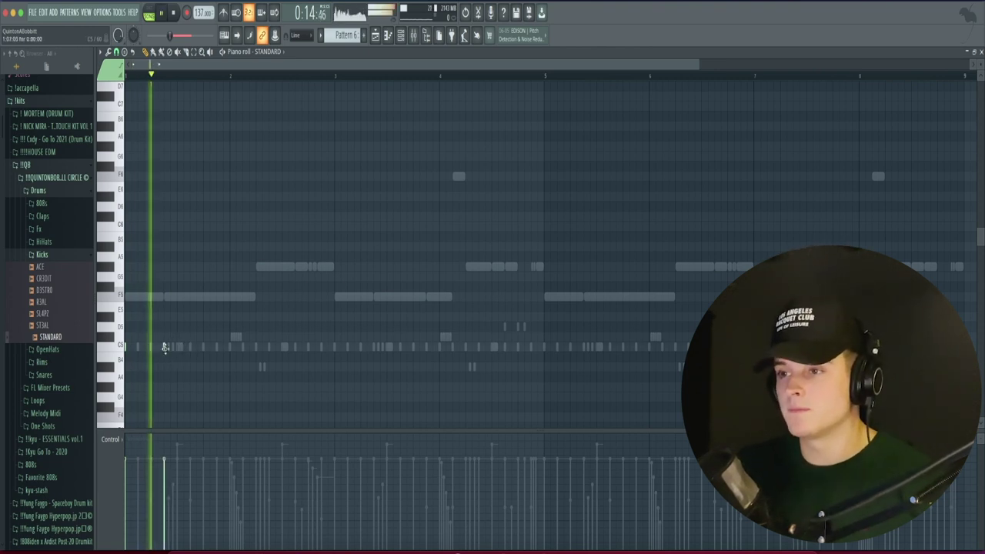
{"action": "left_click", "coordinate": [256, 348]}
{"action": "key", "text": "space"}
{"action": "key", "text": "space"}
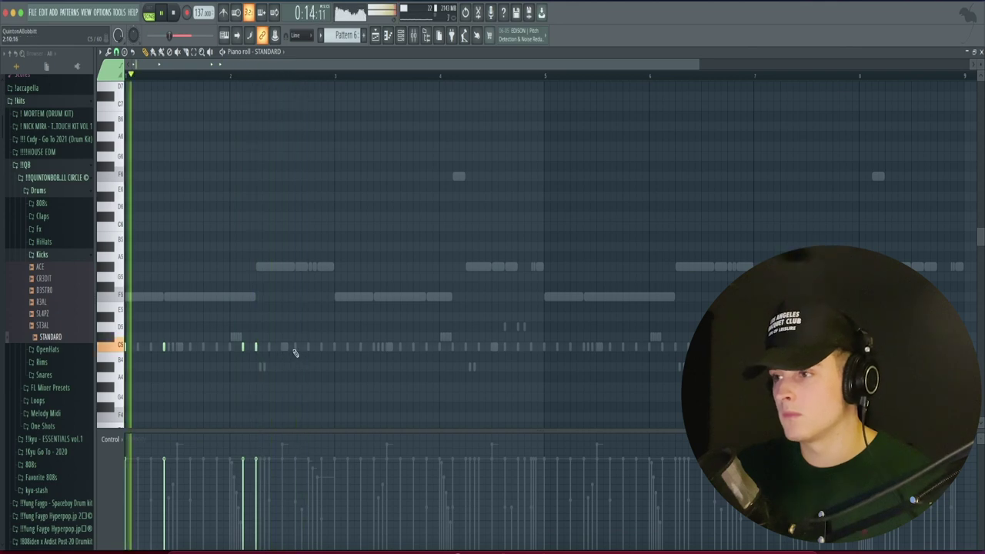
{"action": "left_click", "coordinate": [334, 346]}
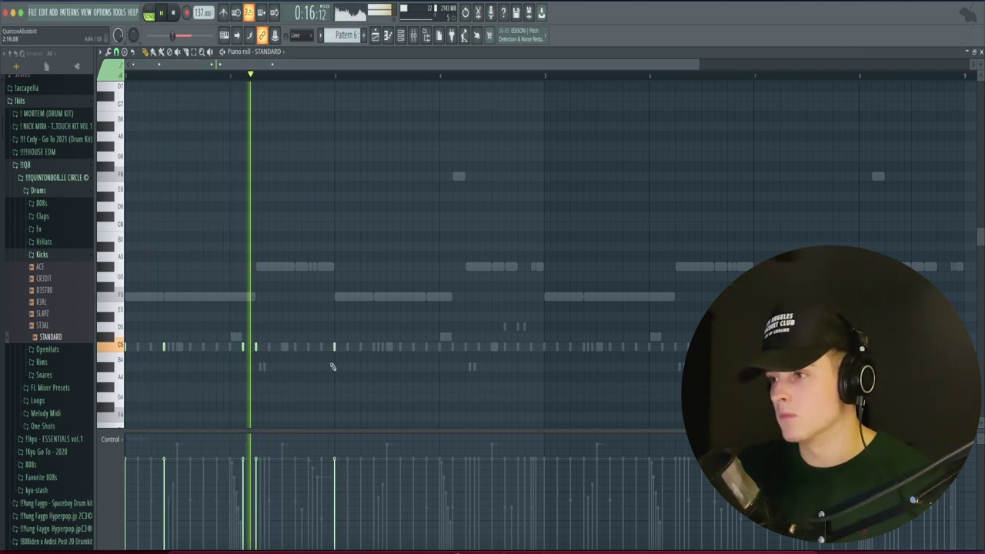
{"action": "key", "text": "F6"}
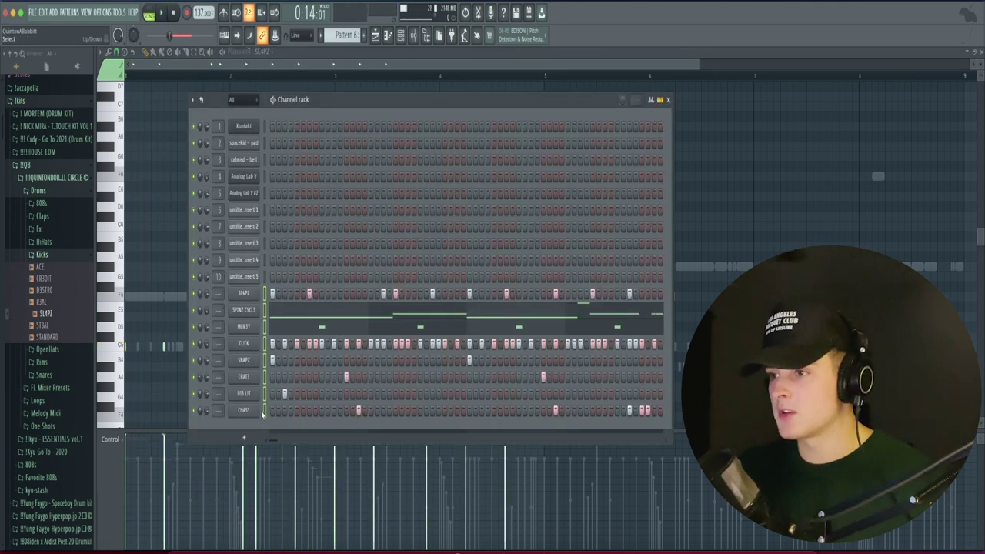
Step: Route the selected drum channels to consecutive mixer tracks starting at insert 12, and lower the SPINZ CYCL3 808 track's volume to 95%
{"action": "left_click", "coordinate": [413, 34]}
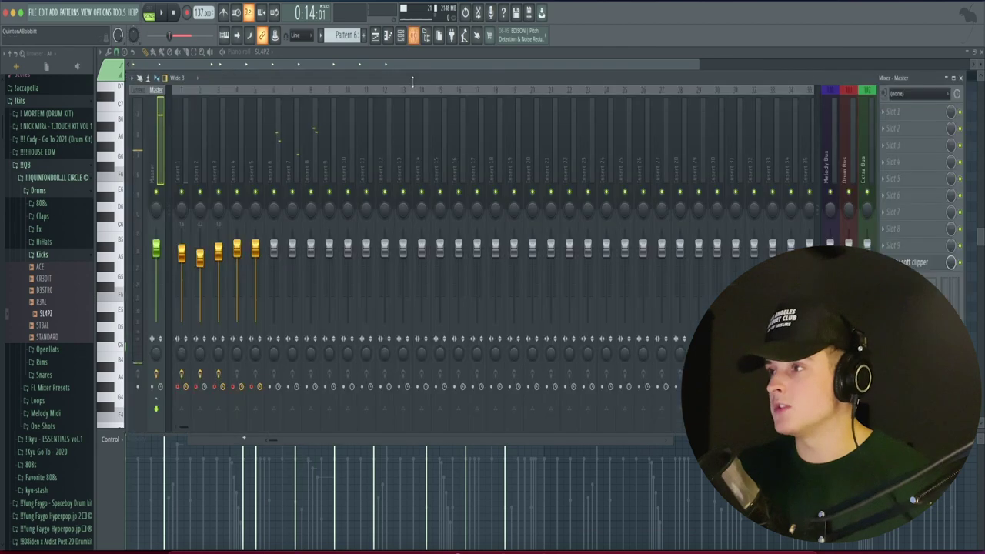
{"action": "left_click", "coordinate": [387, 161]}
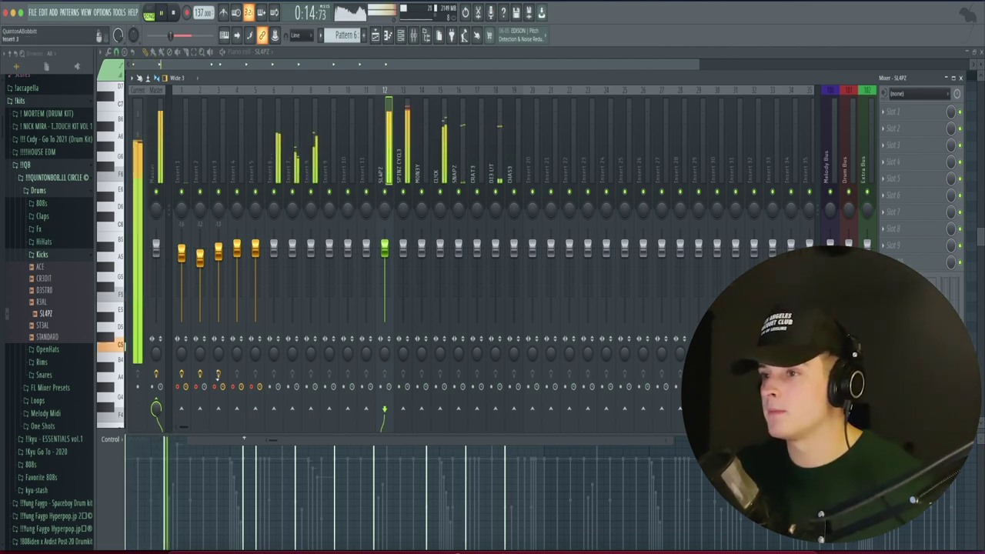
{"action": "left_click_drag", "start_coordinate": [403, 248], "coordinate": [402, 252]}
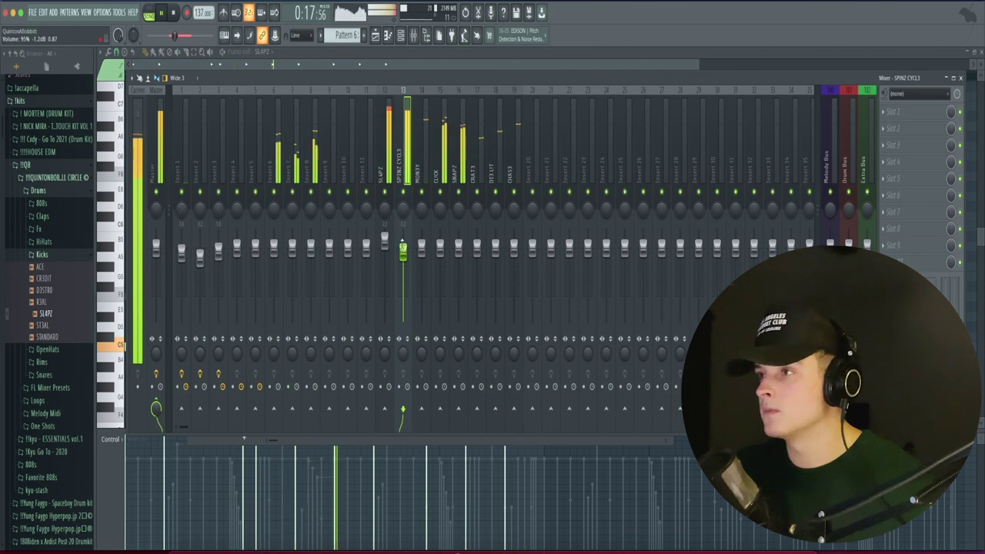
Step: Select bars 1 to 4 of the SL4PZ kick pattern in the piano roll and duplicate the notes into bars 5 to 8
{"action": "left_click", "coordinate": [403, 65]}
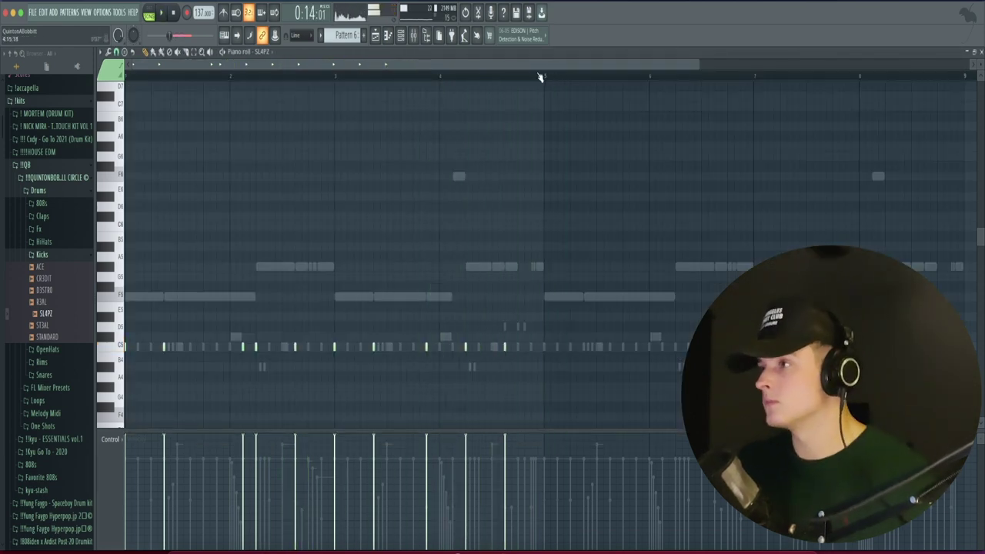
{"action": "left_click_drag", "start_coordinate": [543, 74], "coordinate": [125, 74]}
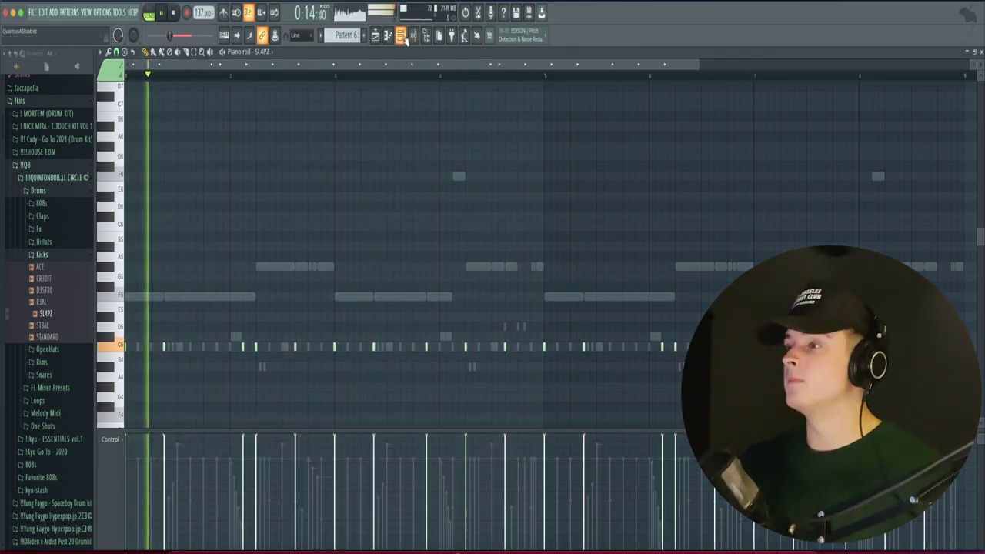
Step: Return to the playlist arrangement and unmute Track 4 so its melody layer plays along with the drum pattern
{"action": "left_click", "coordinate": [401, 37]}
{"action": "left_click", "coordinate": [401, 36]}
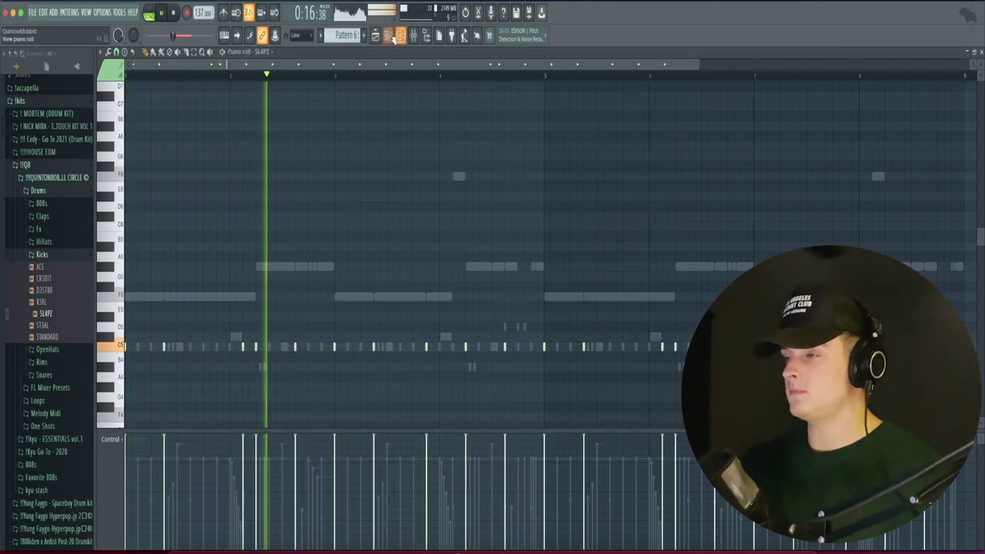
{"action": "left_click", "coordinate": [376, 36]}
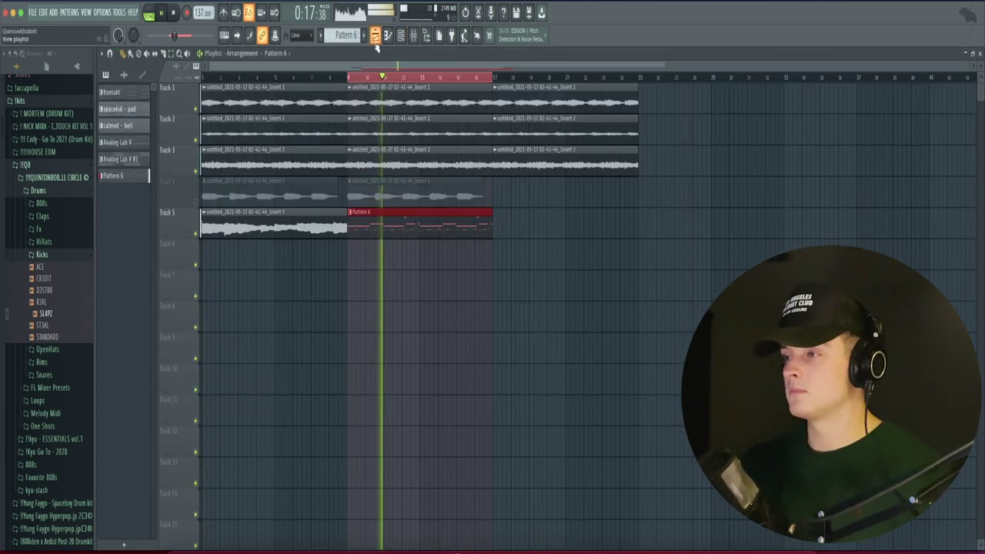
{"action": "left_click", "coordinate": [196, 202]}
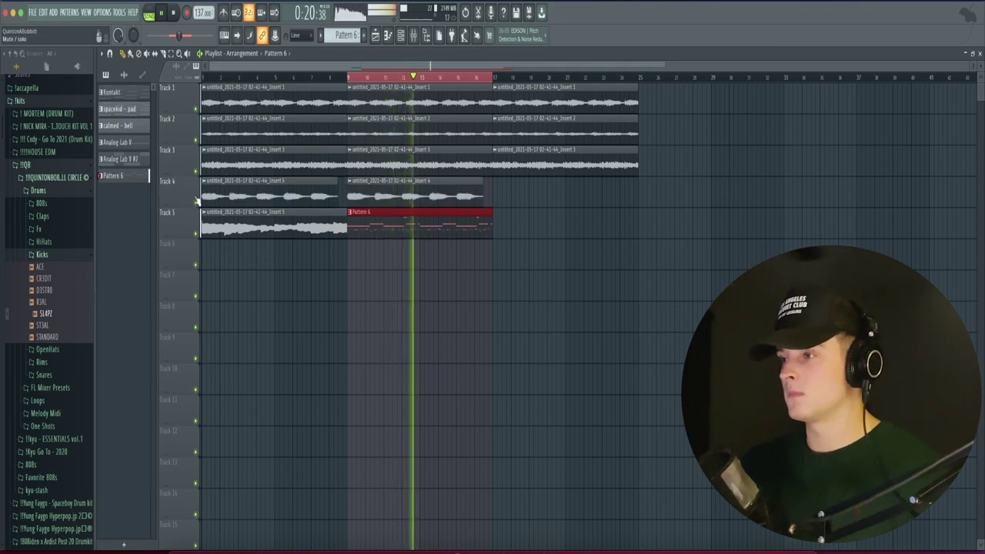